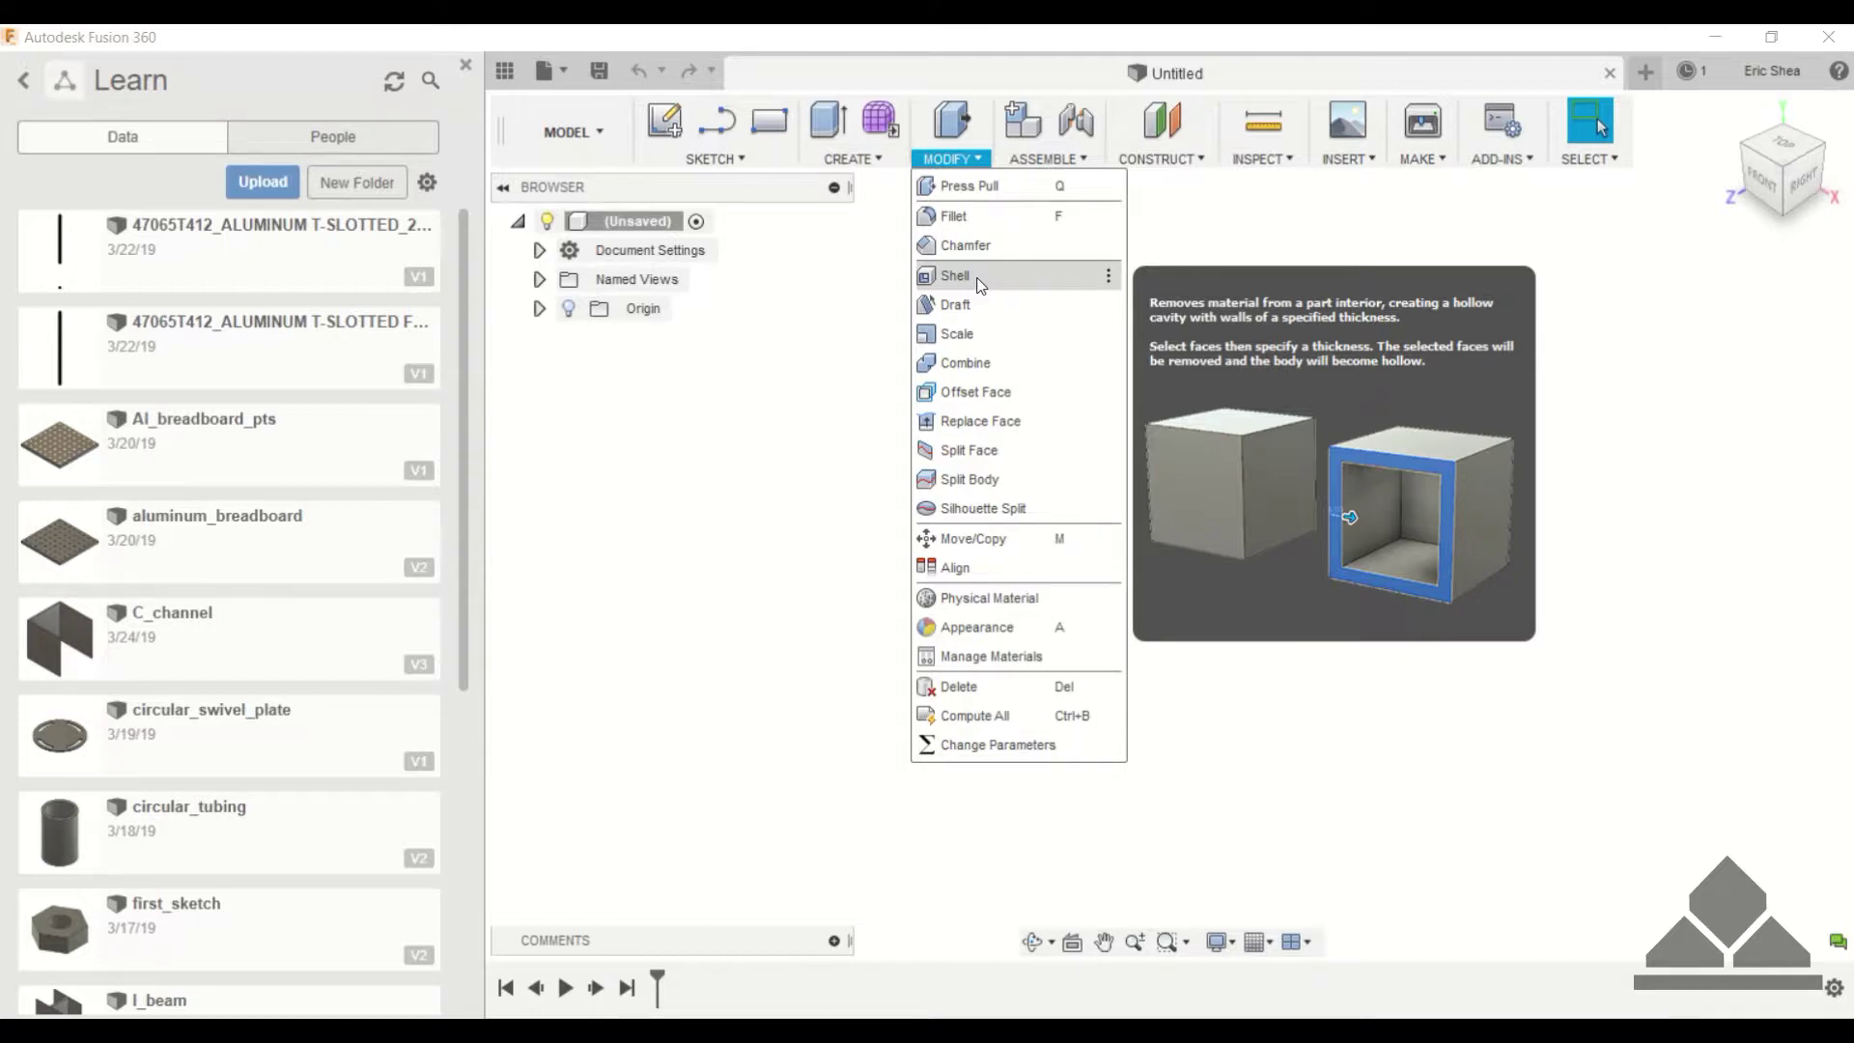
- Start a sketch on the horizontal origin plane and draw a 2.000 in diameter circle centred on the origin
{"action": "left_click", "coordinate": [868, 297]}
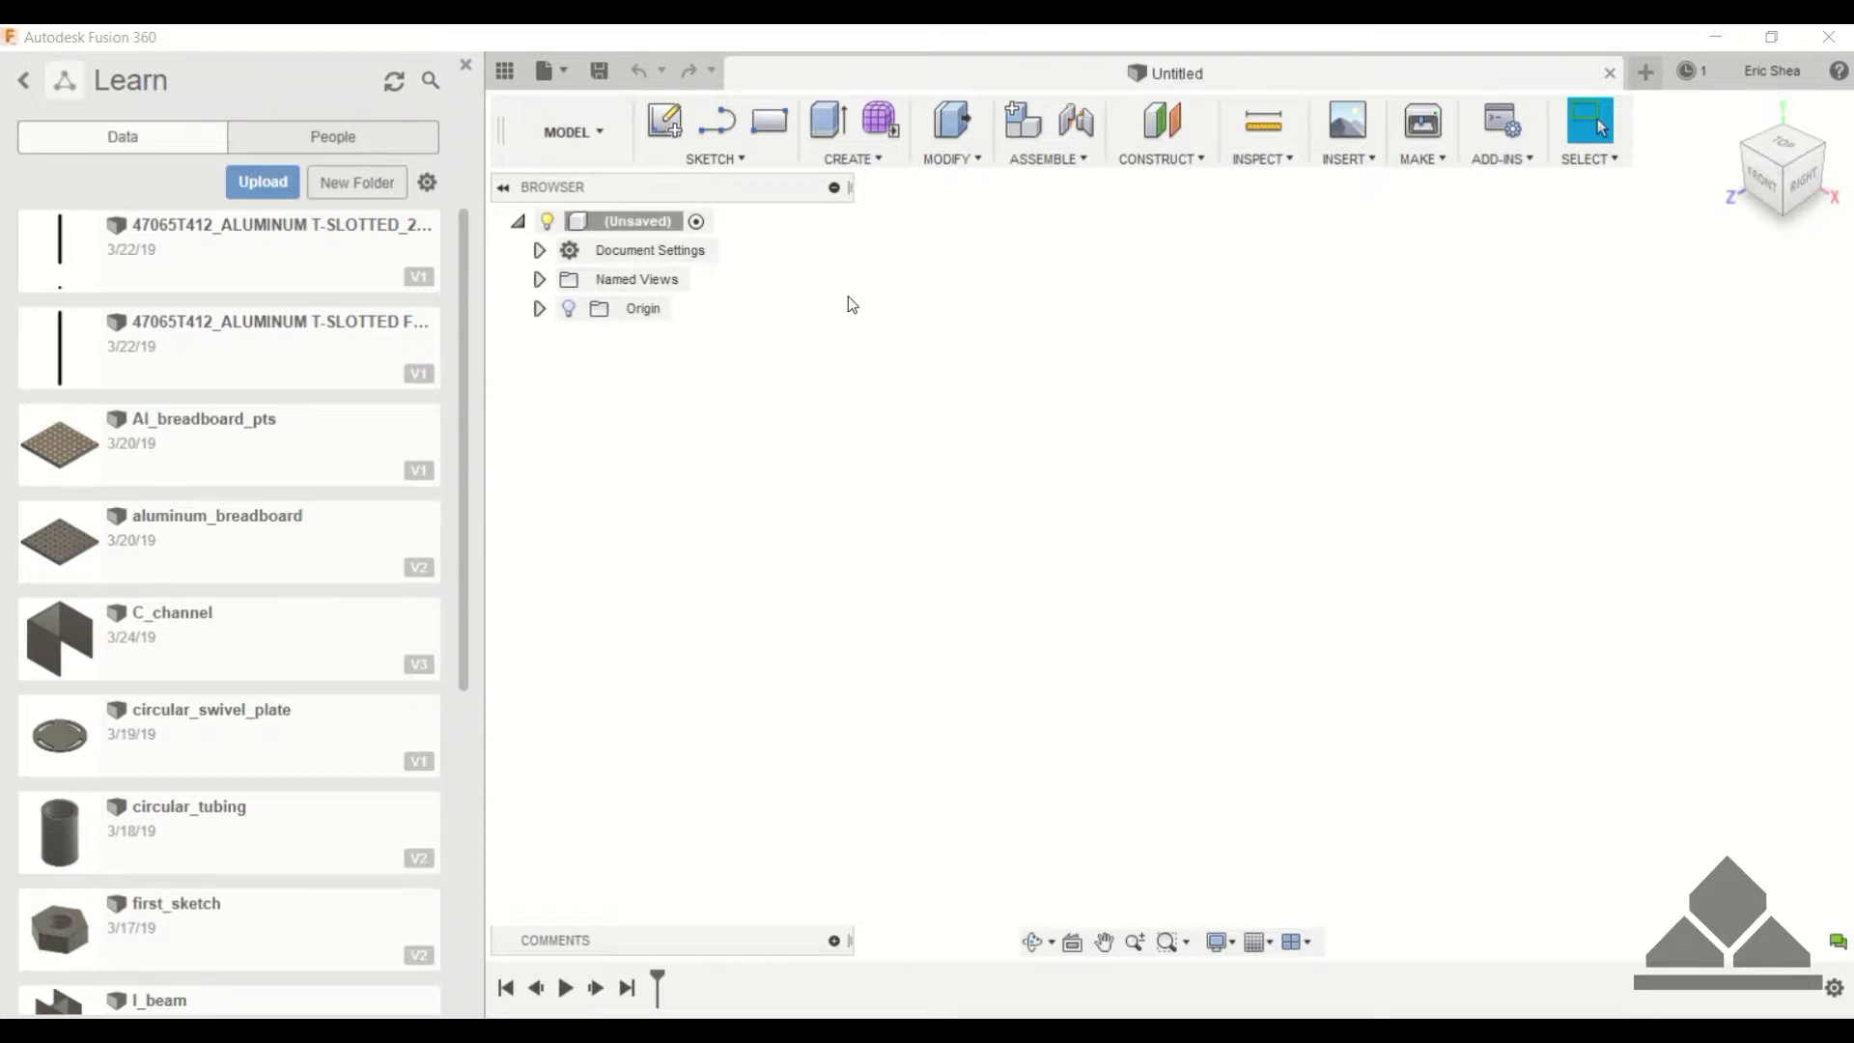
{"action": "left_click", "coordinate": [744, 161]}
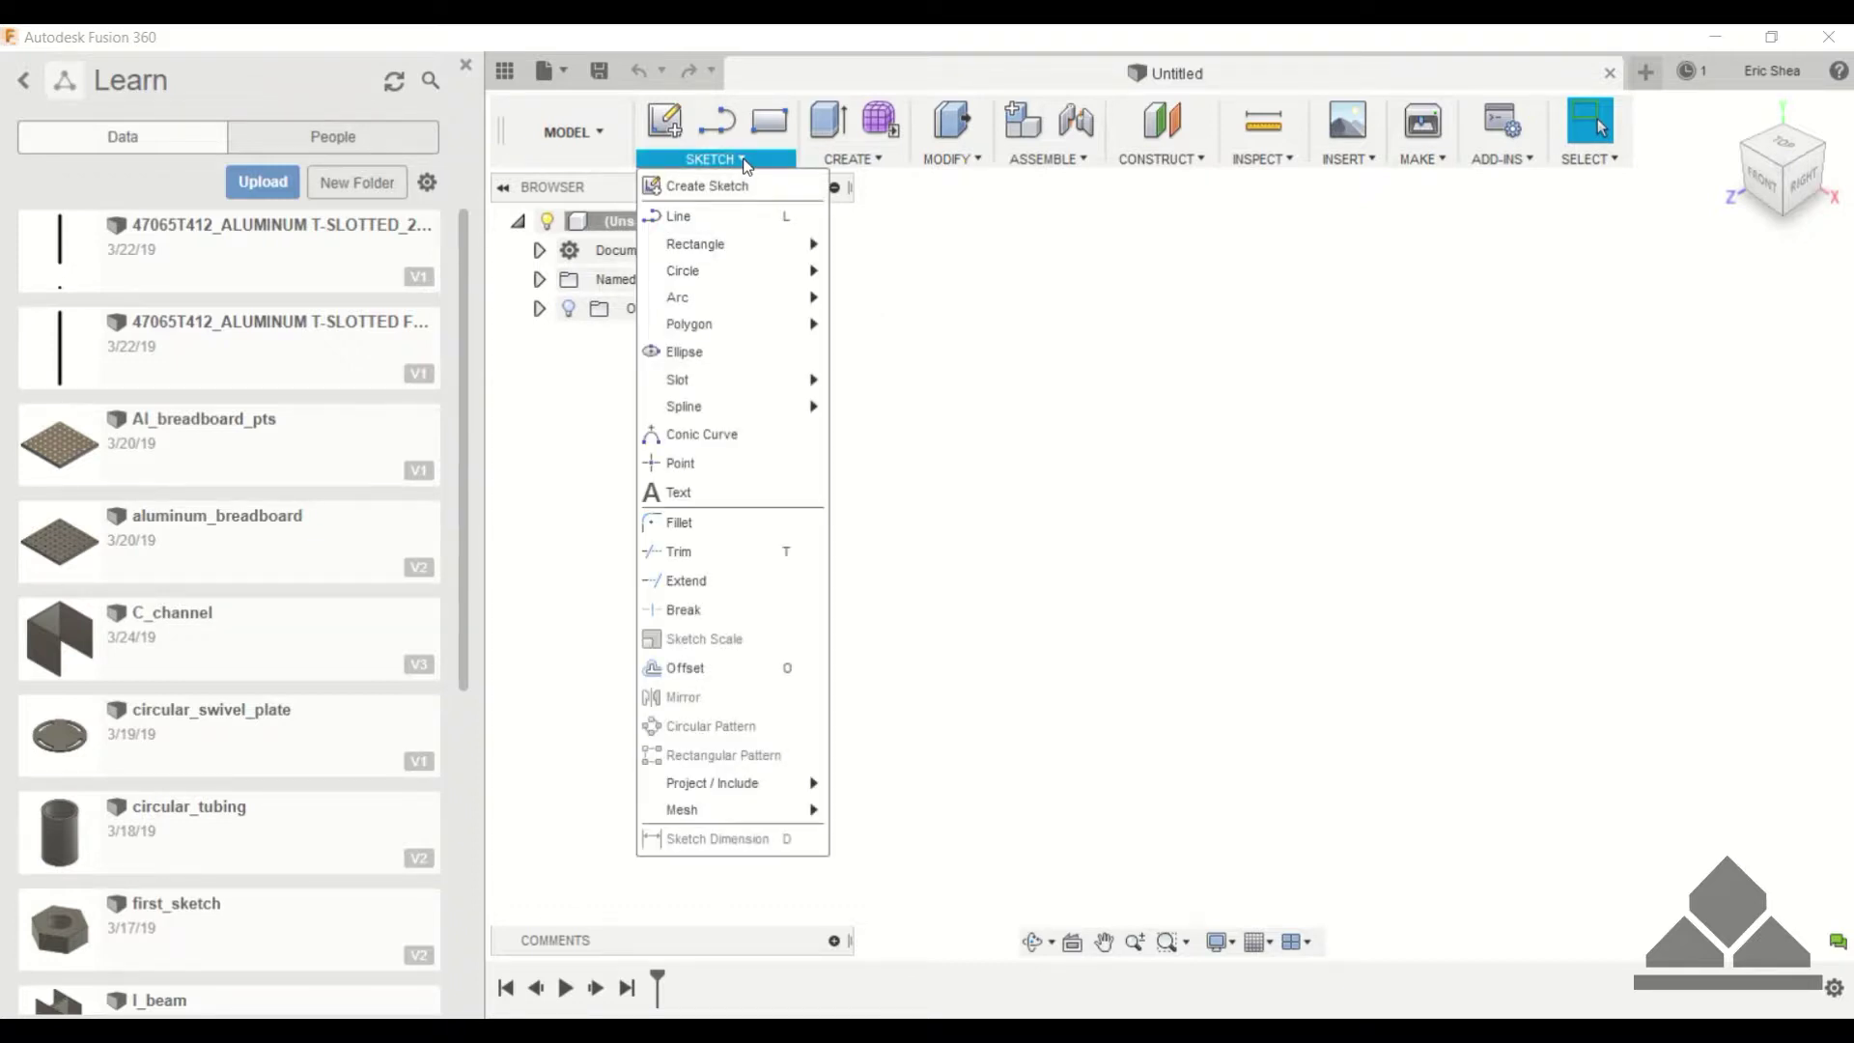
{"action": "mouse_move", "coordinate": [734, 270]}
{"action": "left_click", "coordinate": [888, 275]}
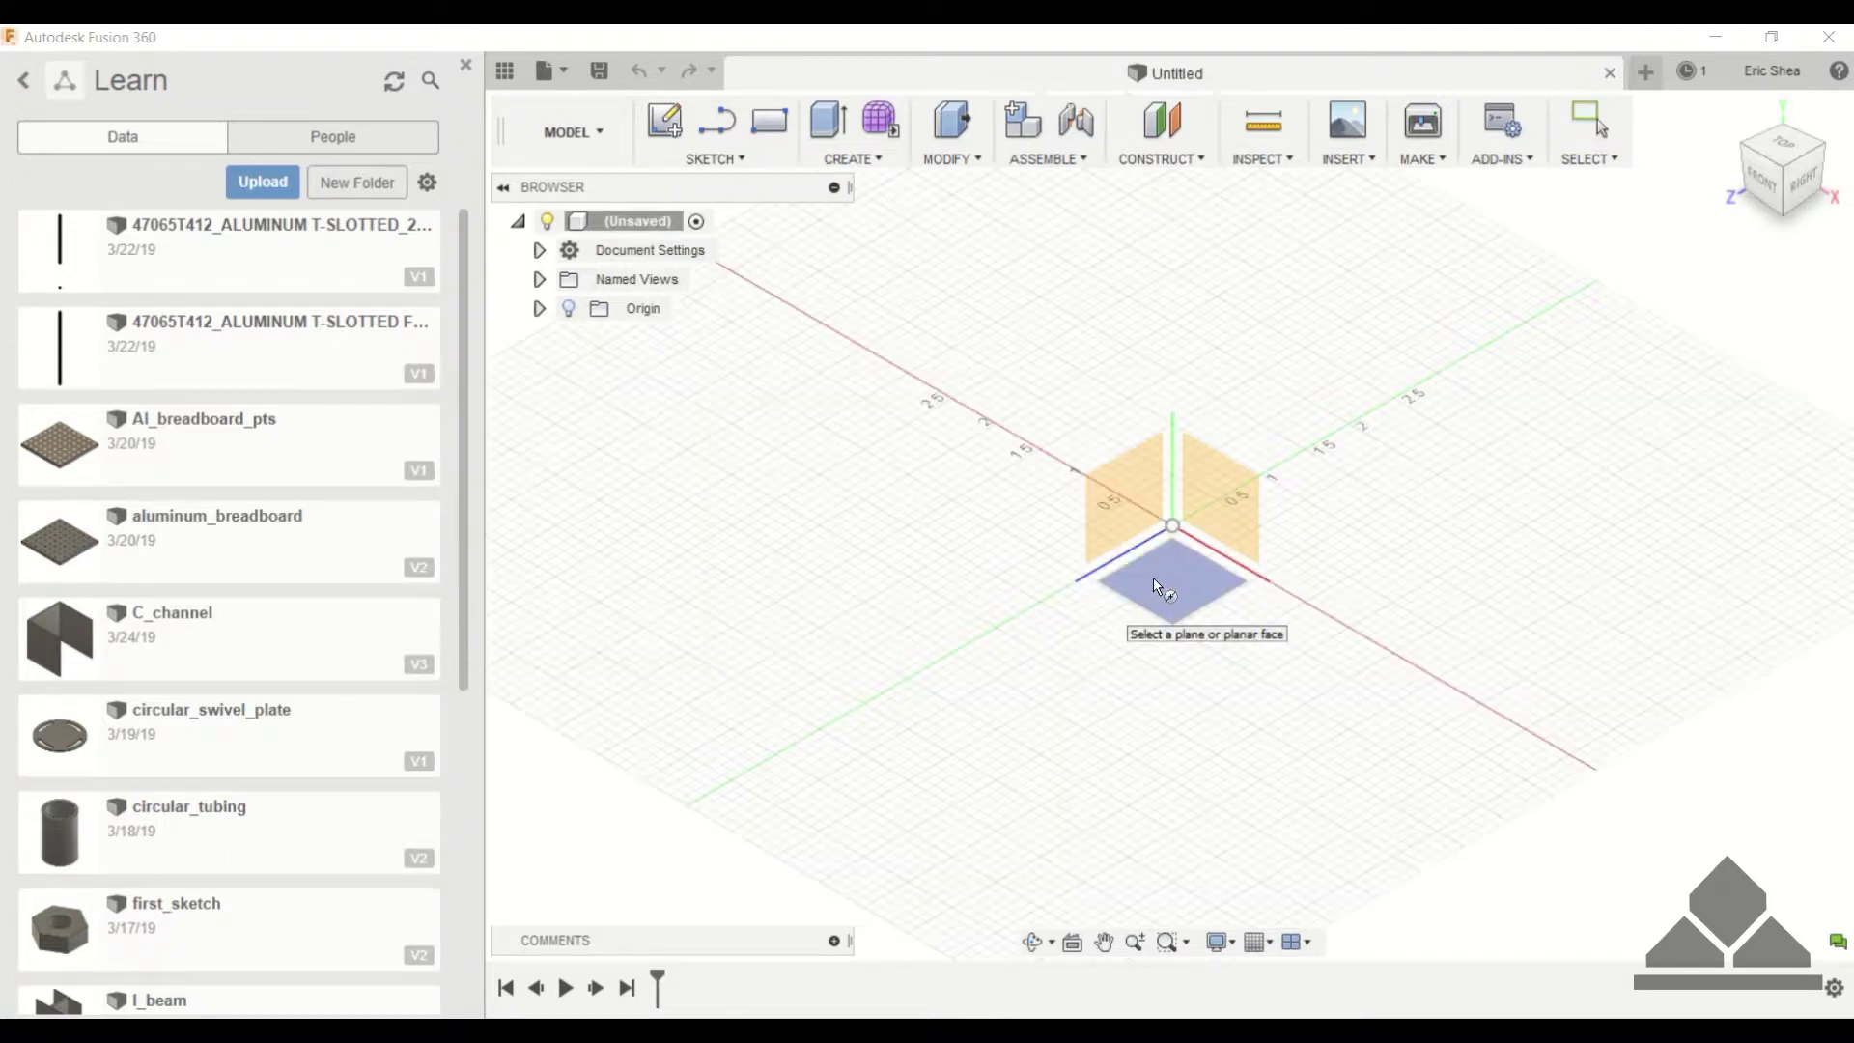
{"action": "left_click", "coordinate": [1153, 578]}
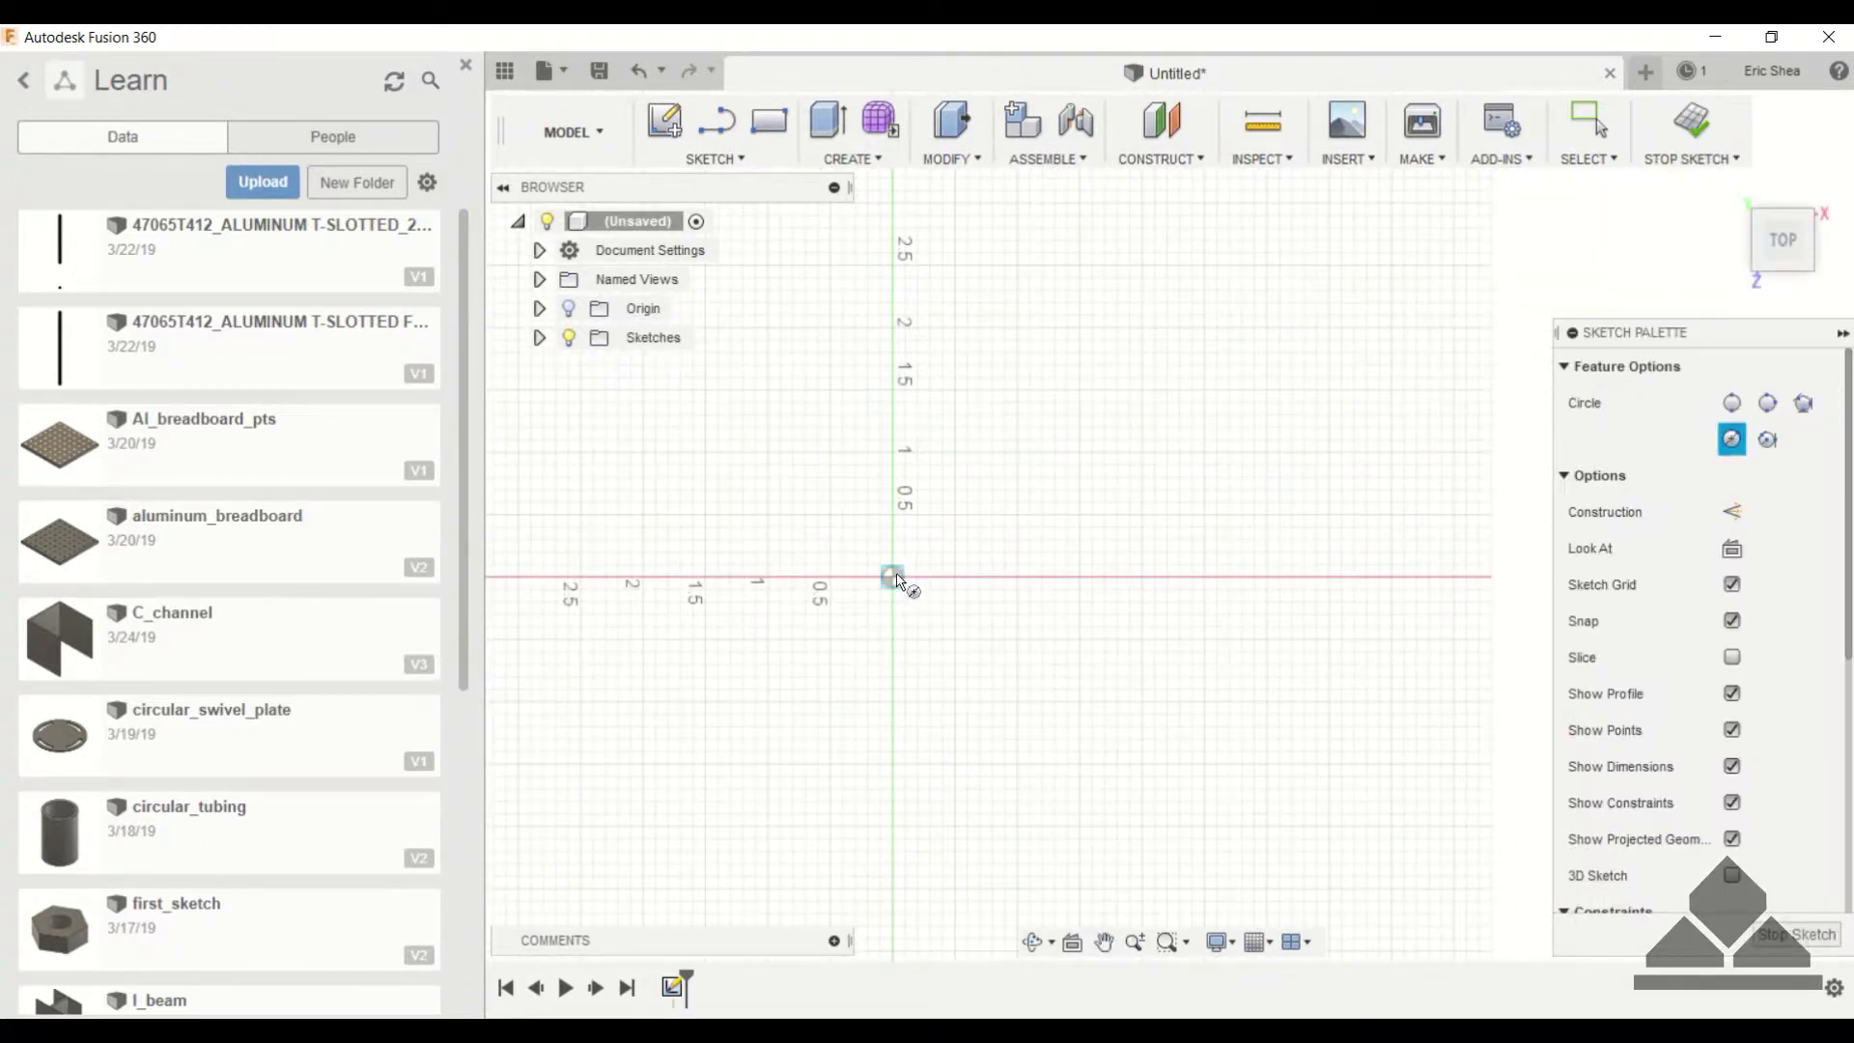
{"action": "left_click", "coordinate": [892, 576]}
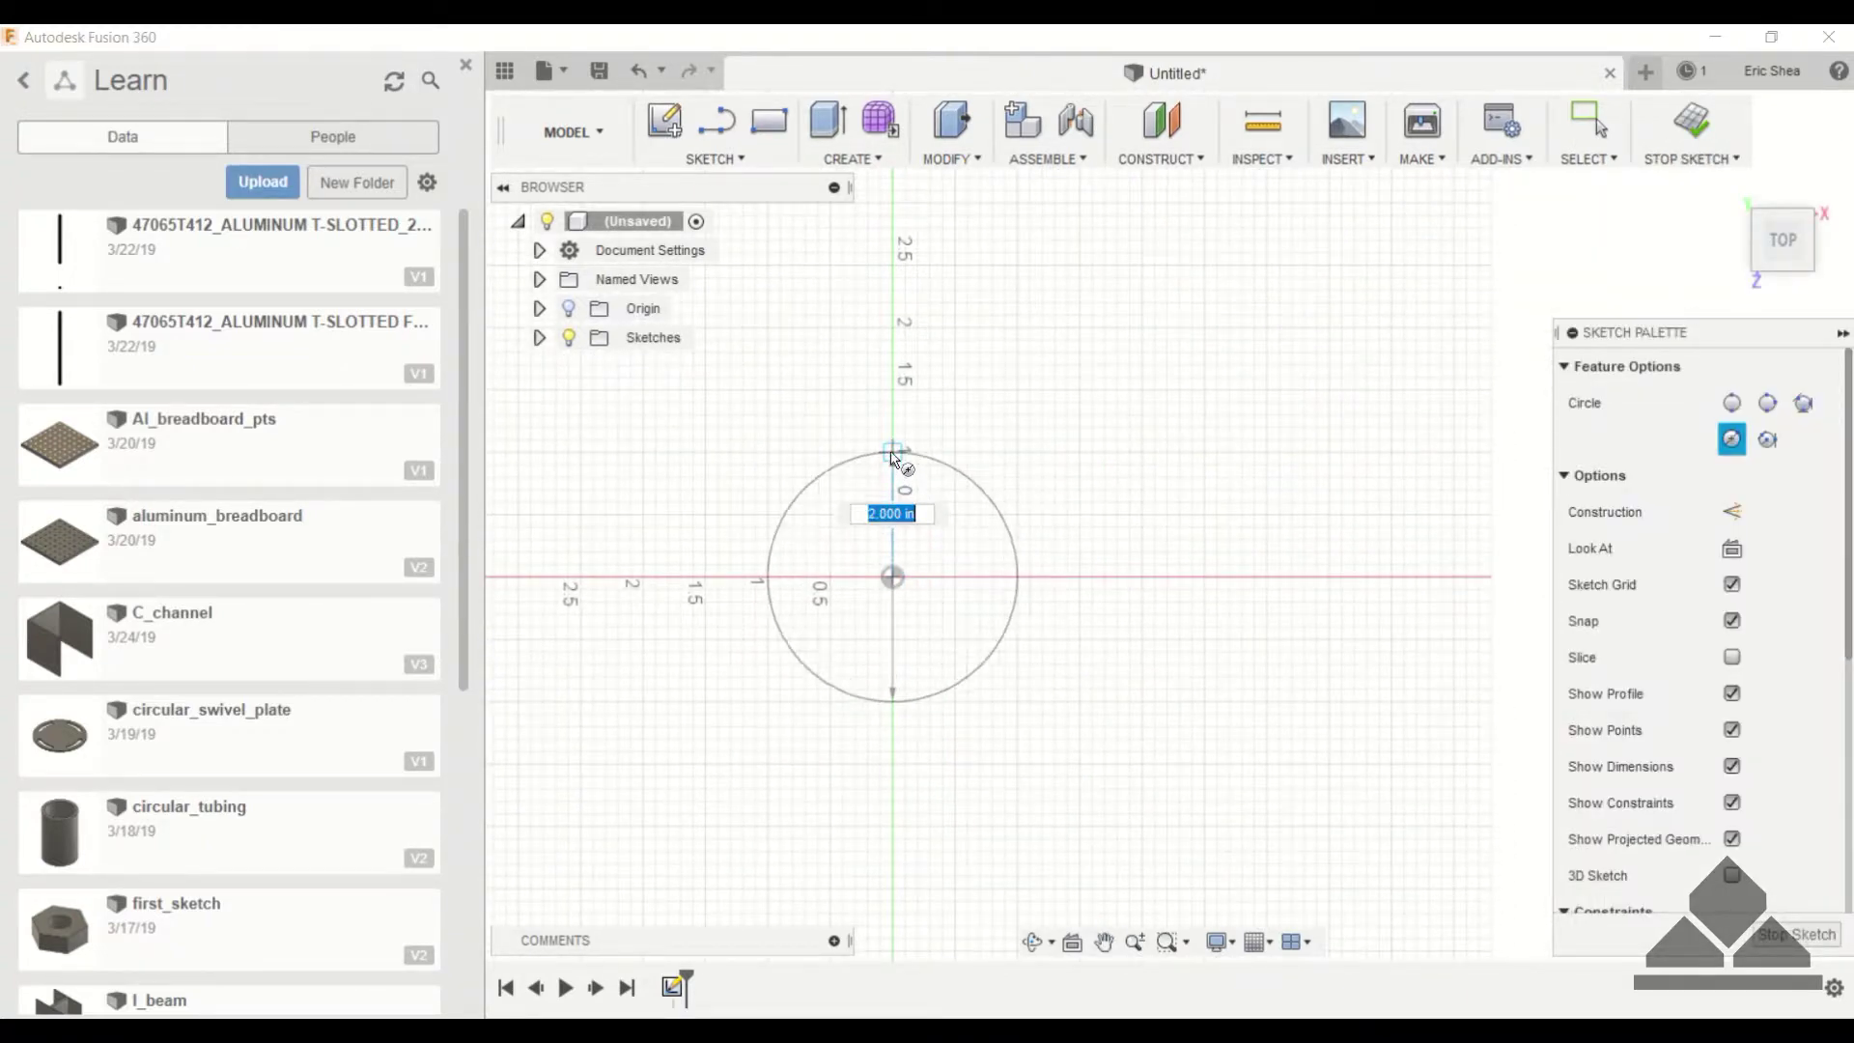
{"action": "left_click", "coordinate": [891, 452]}
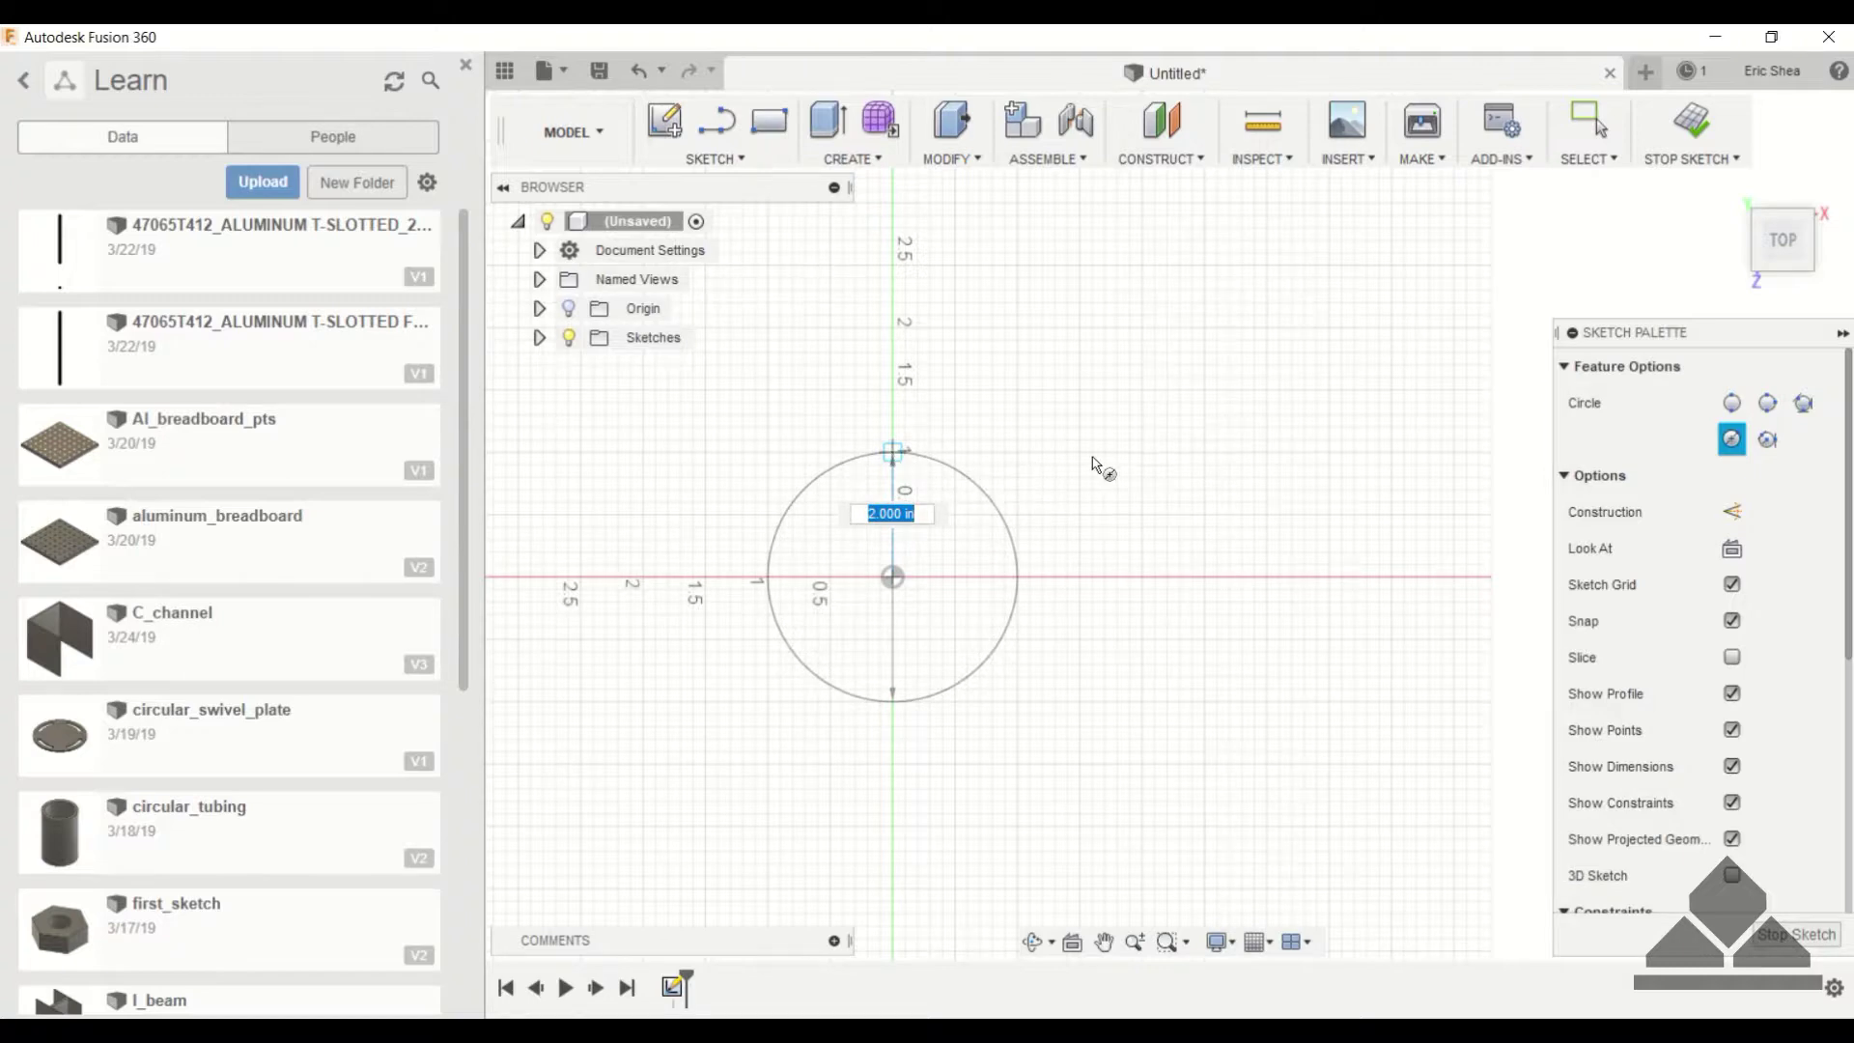
{"action": "key", "text": "Return"}
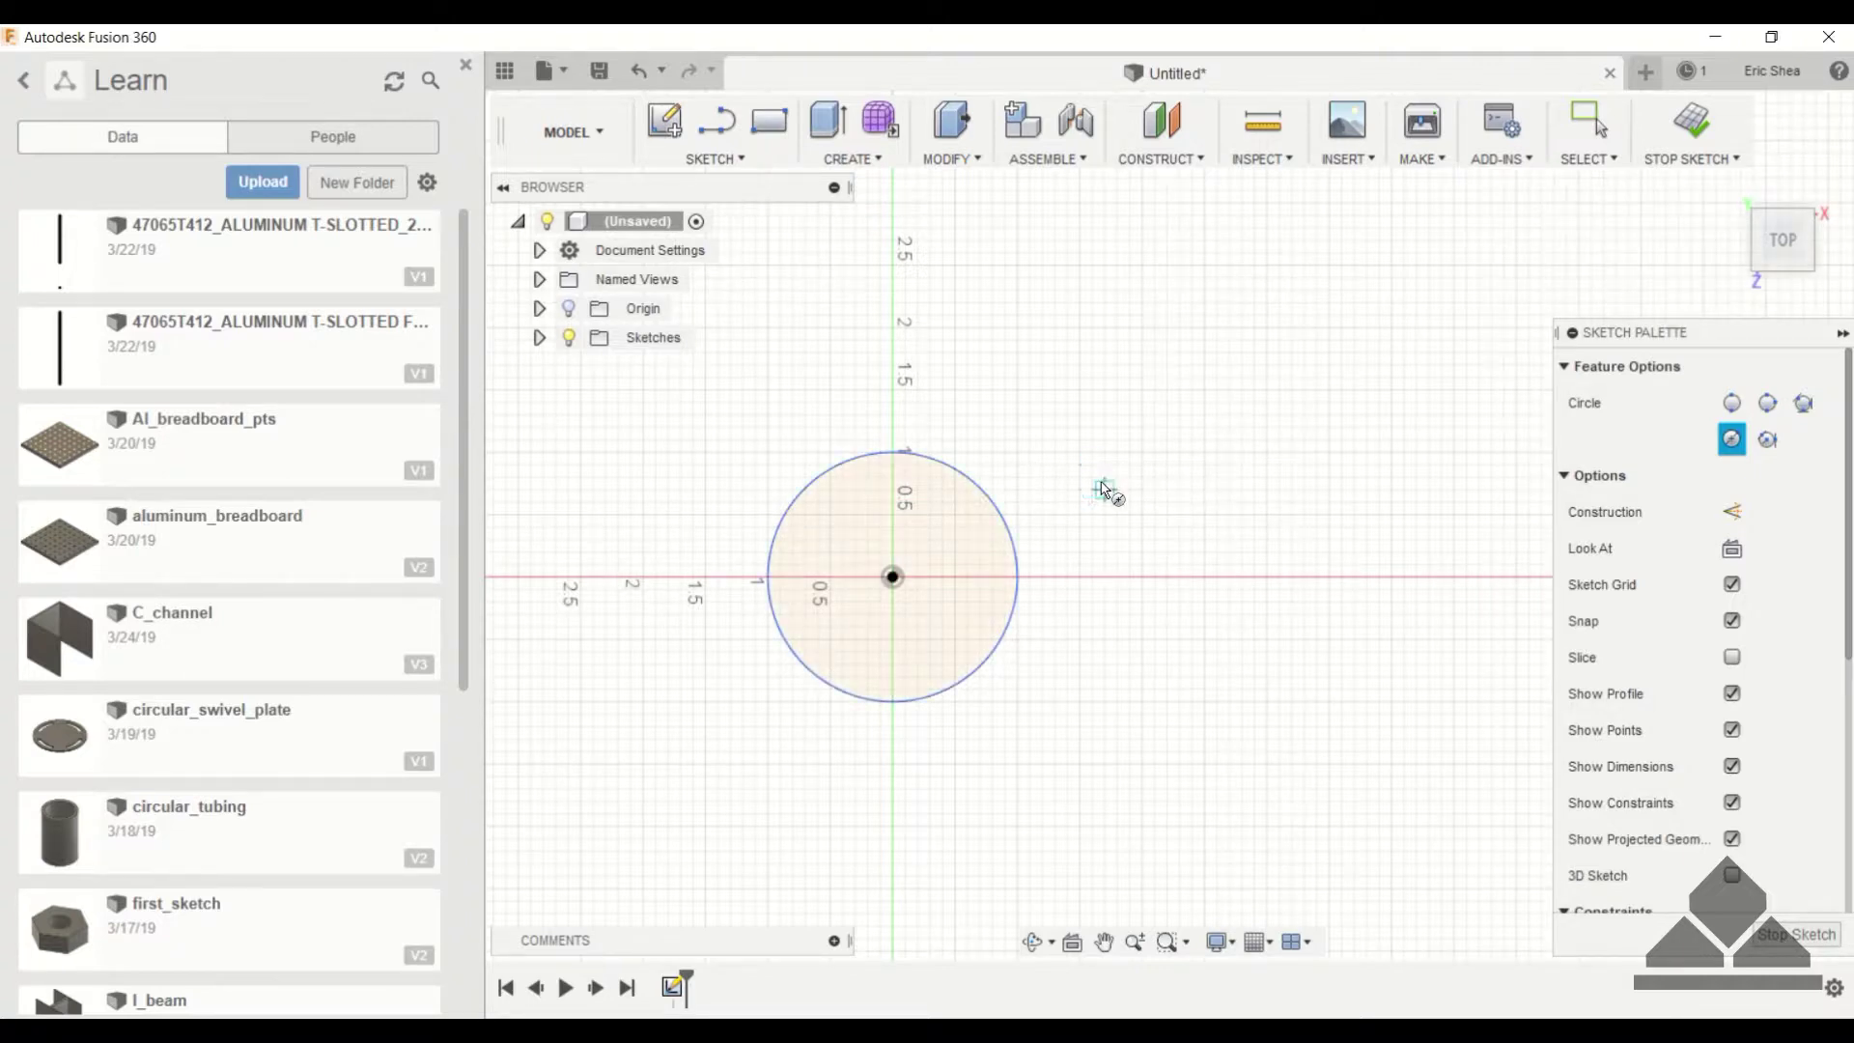
{"action": "key", "text": "Escape"}
- Dimension the circle's diameter at 2.00 in
{"action": "key", "text": "d"}
{"action": "left_click", "coordinate": [978, 480]}
{"action": "left_click", "coordinate": [1014, 426]}
{"action": "key", "text": "Return"}
{"action": "key", "text": "Escape"}
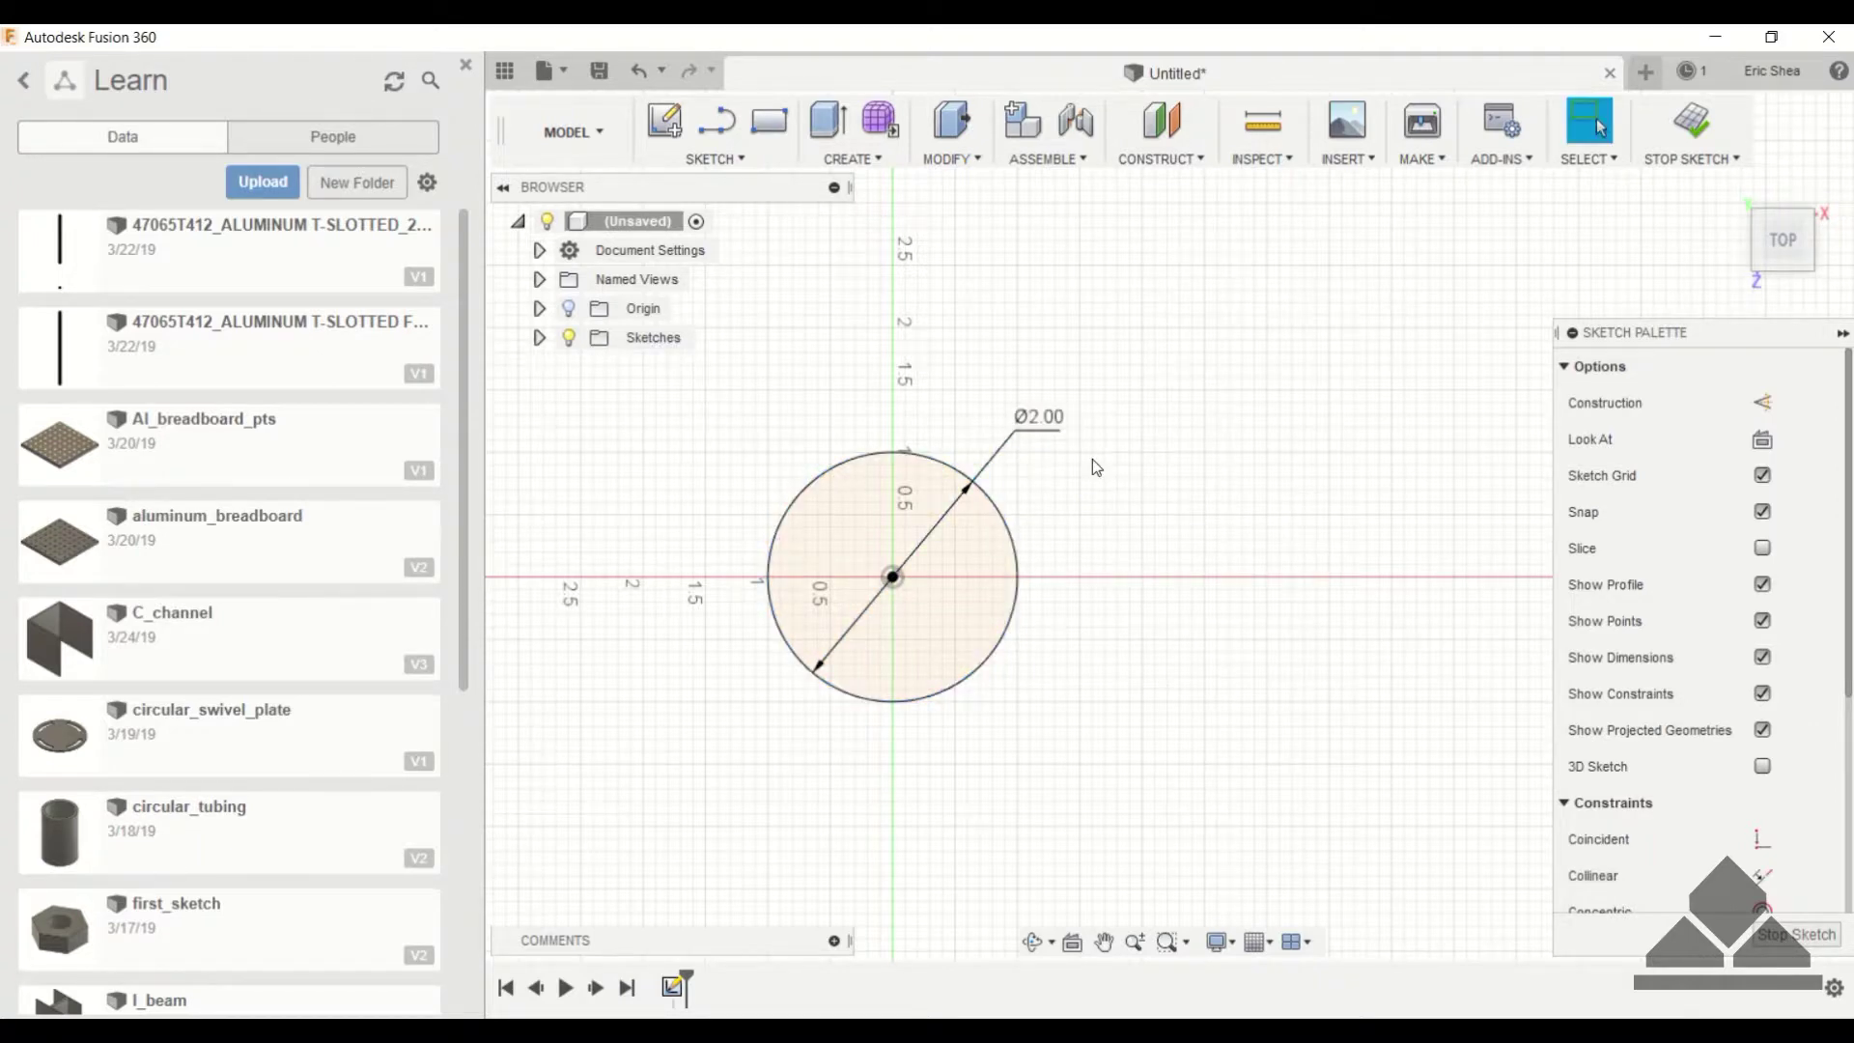
- Sketch a 2-point rectangle about 3 in wide and 2 in high beside the circle, straddling the horizontal axis
{"action": "left_click", "coordinate": [715, 158]}
{"action": "mouse_move", "coordinate": [741, 246]}
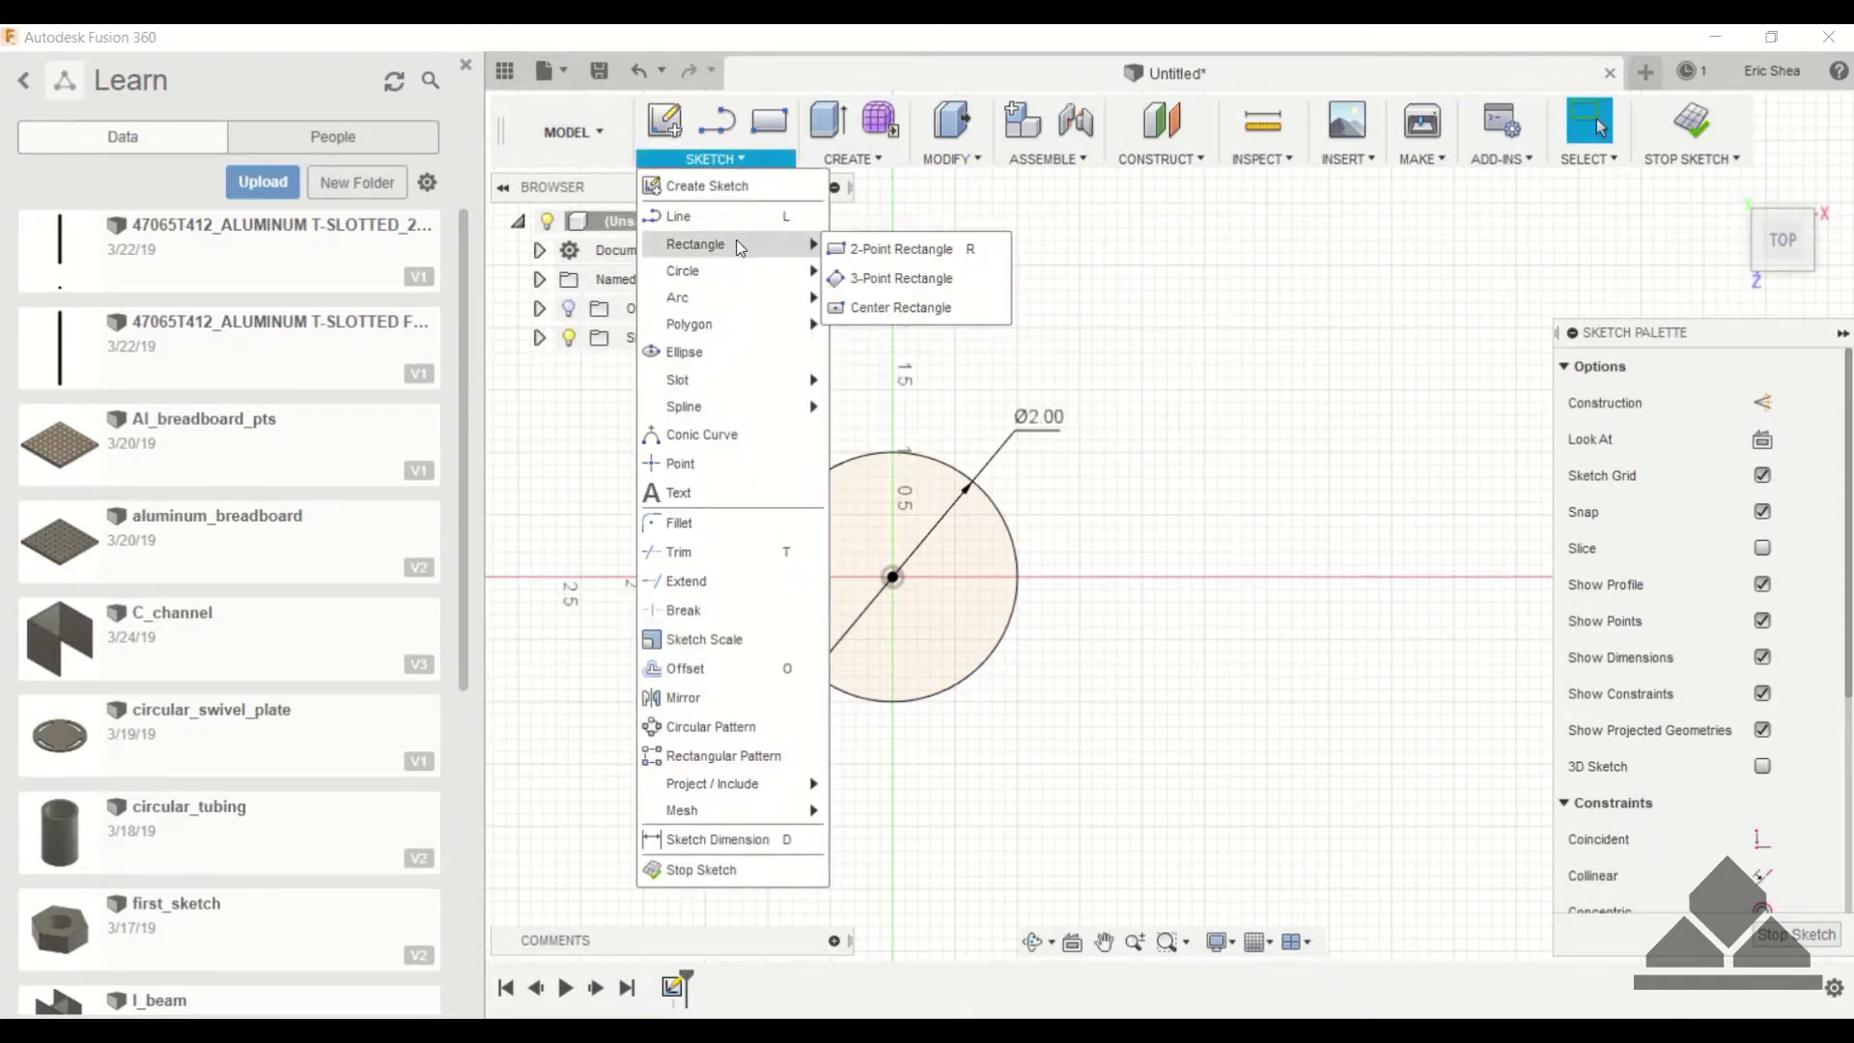
{"action": "left_click", "coordinate": [881, 251]}
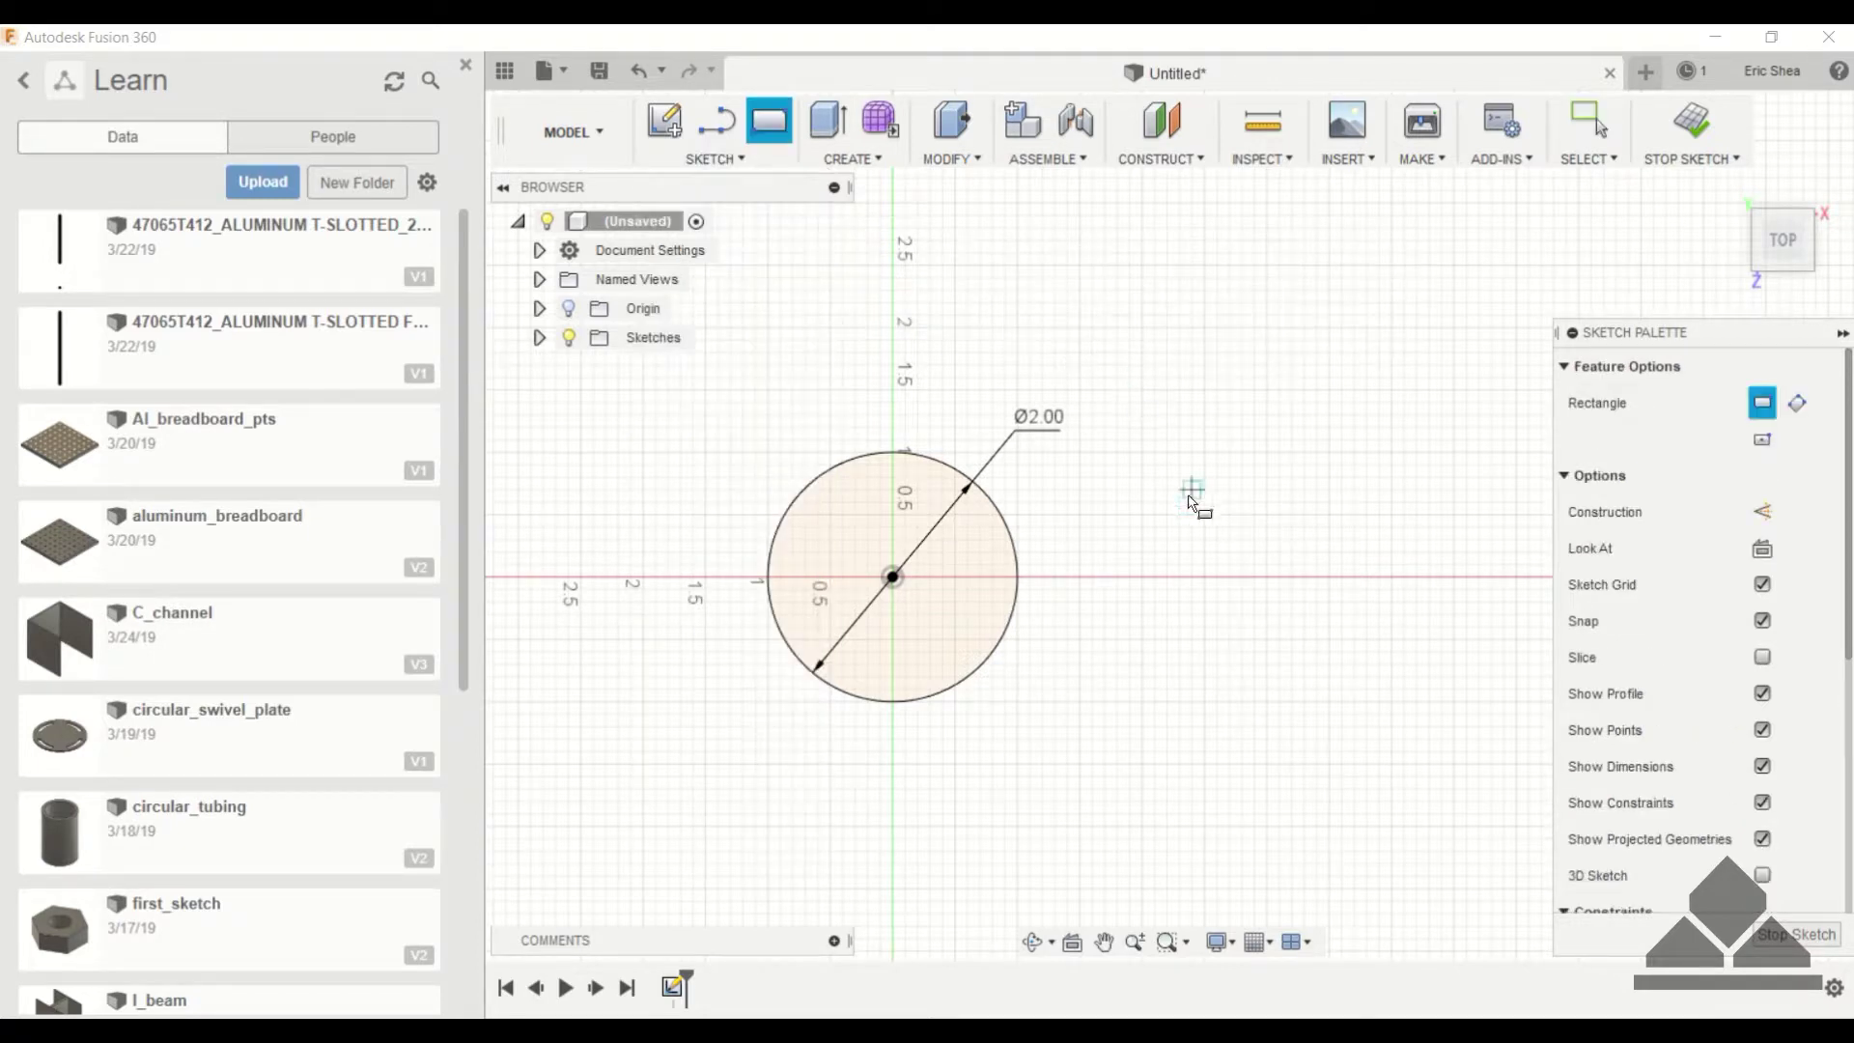
{"action": "left_click", "coordinate": [1142, 450]}
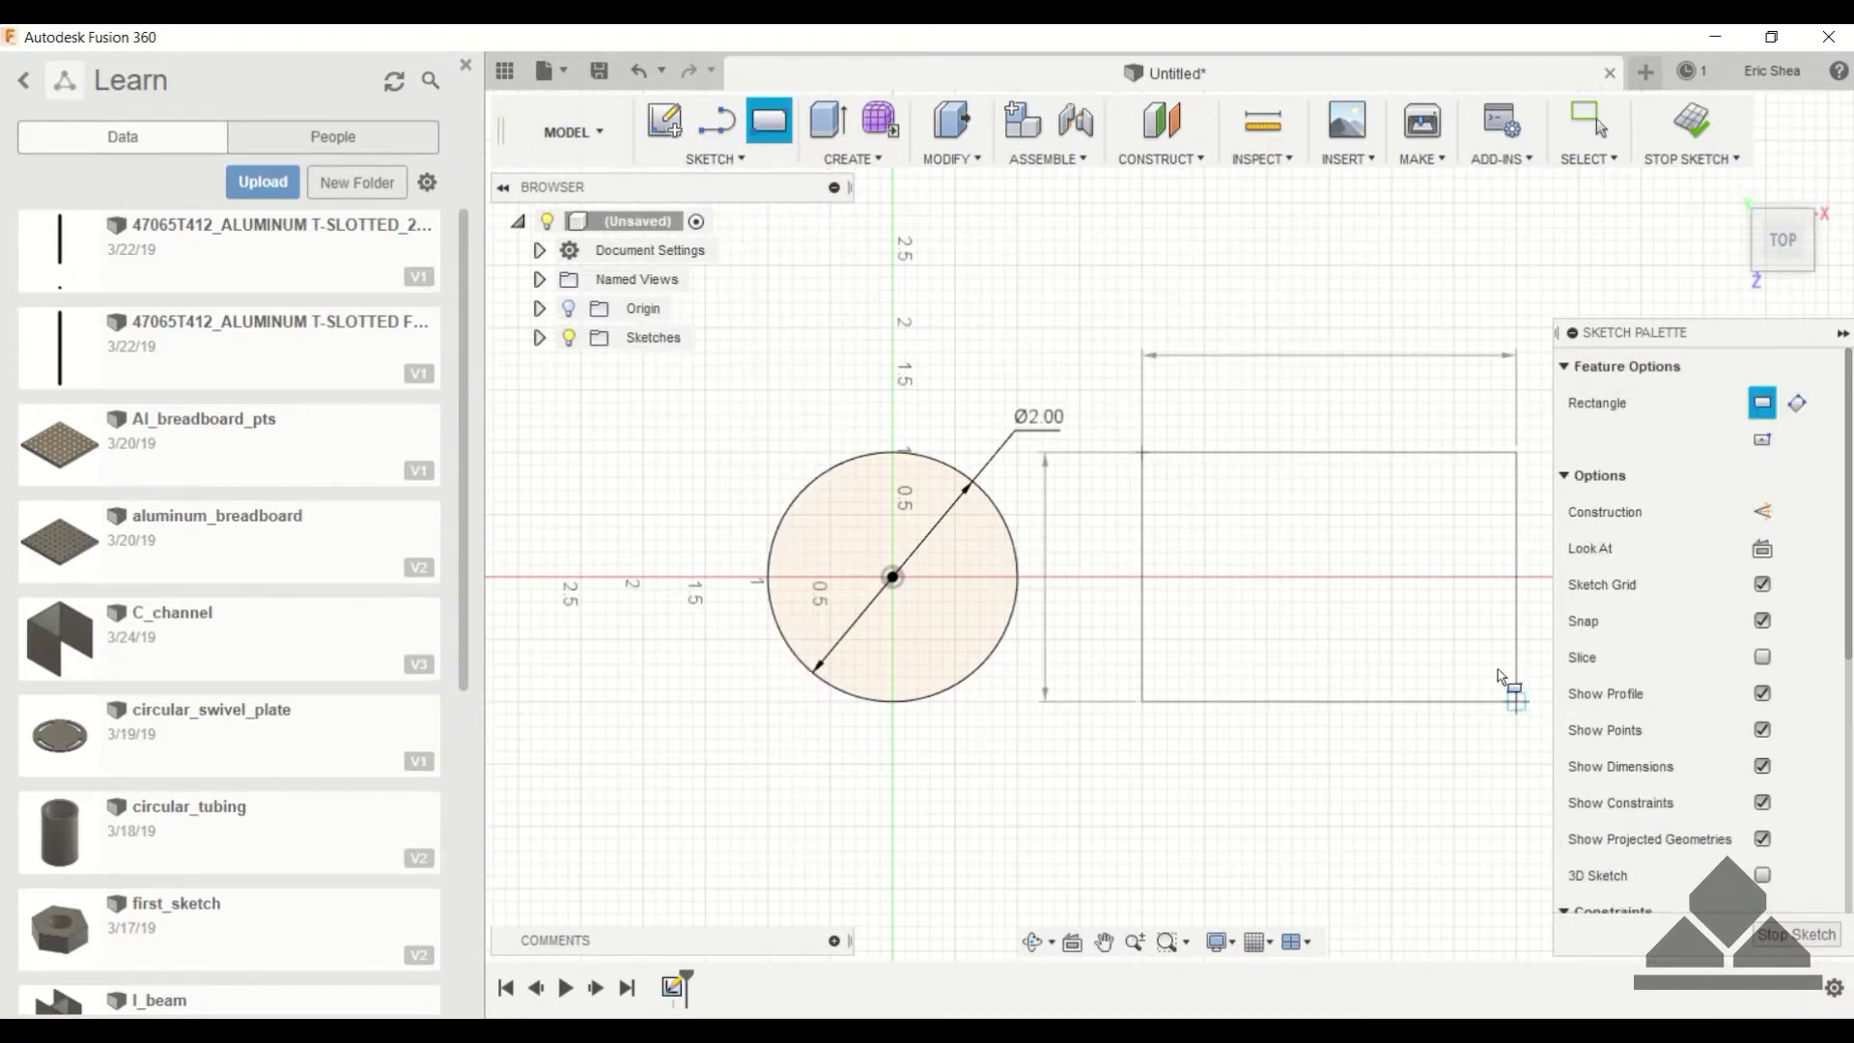
{"action": "left_click", "coordinate": [1516, 700]}
{"action": "key", "text": "Escape"}
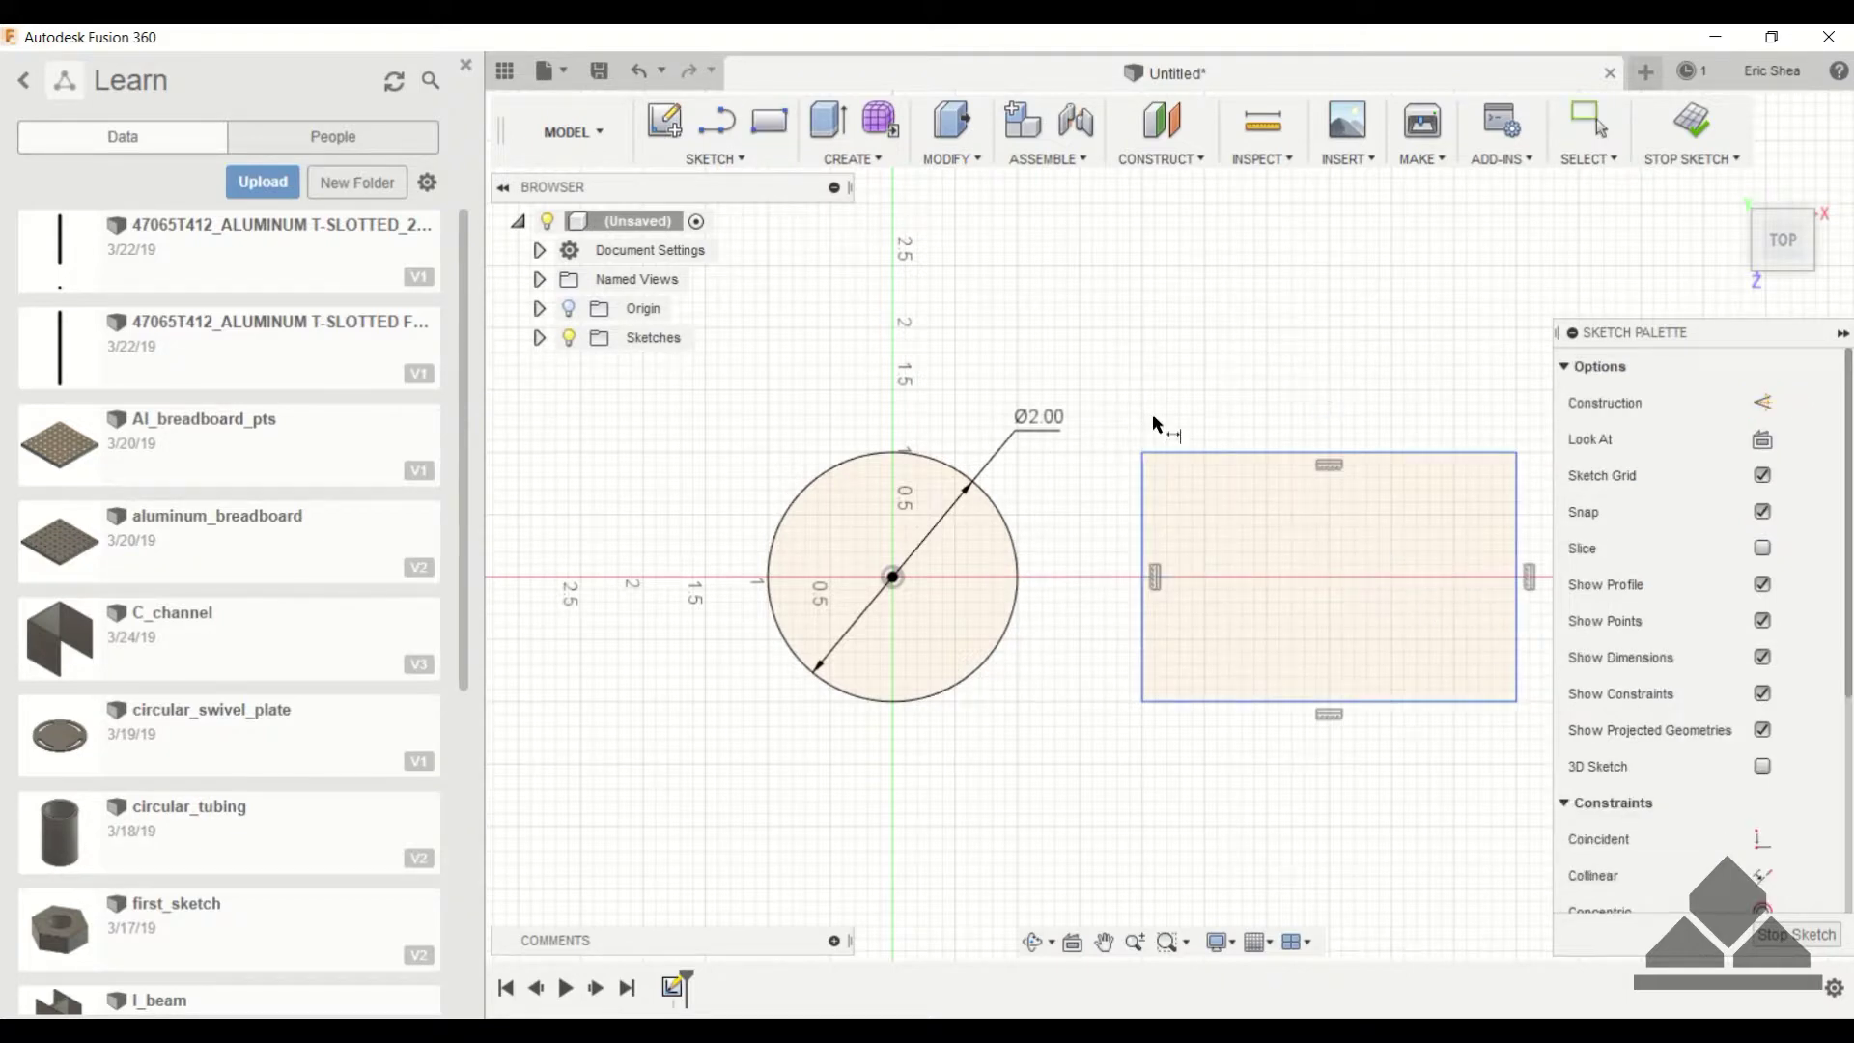
- Dimension the rectangle's height at 2.00 in and its width at 3.00 in
{"action": "left_click", "coordinate": [1143, 512]}
{"action": "left_click", "coordinate": [1096, 527]}
{"action": "key", "text": "Return"}
{"action": "left_click", "coordinate": [1229, 454]}
{"action": "left_click", "coordinate": [1243, 418]}
{"action": "key", "text": "Return"}
{"action": "scroll", "coordinate": [1382, 383], "scroll_direction": "down", "scroll_amount": 1}
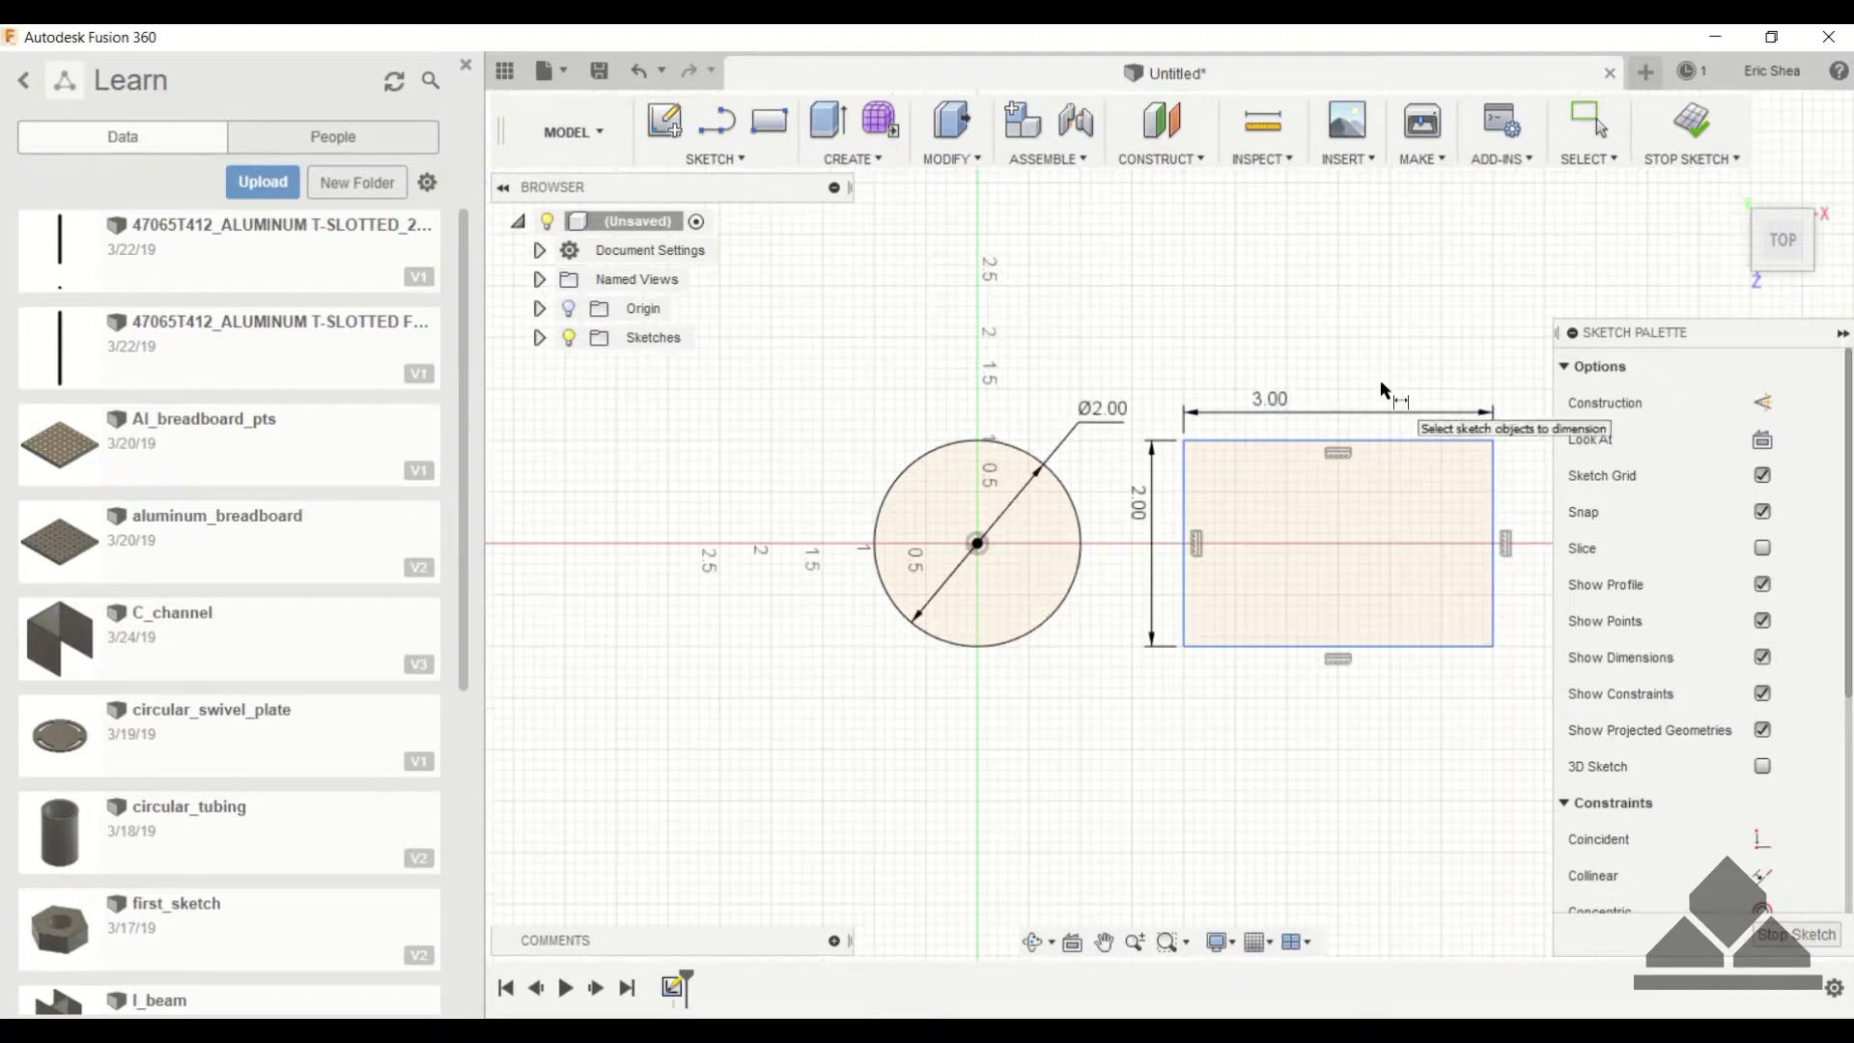
{"action": "middle_click_drag", "start_coordinate": [1381, 380], "coordinate": [1132, 458]}
{"action": "key", "text": "Escape"}
- Sketch a circumscribed hexagon about 2 in across flats, centred on the horizontal axis on the rectangle's far side from the circle
{"action": "left_click", "coordinate": [715, 159]}
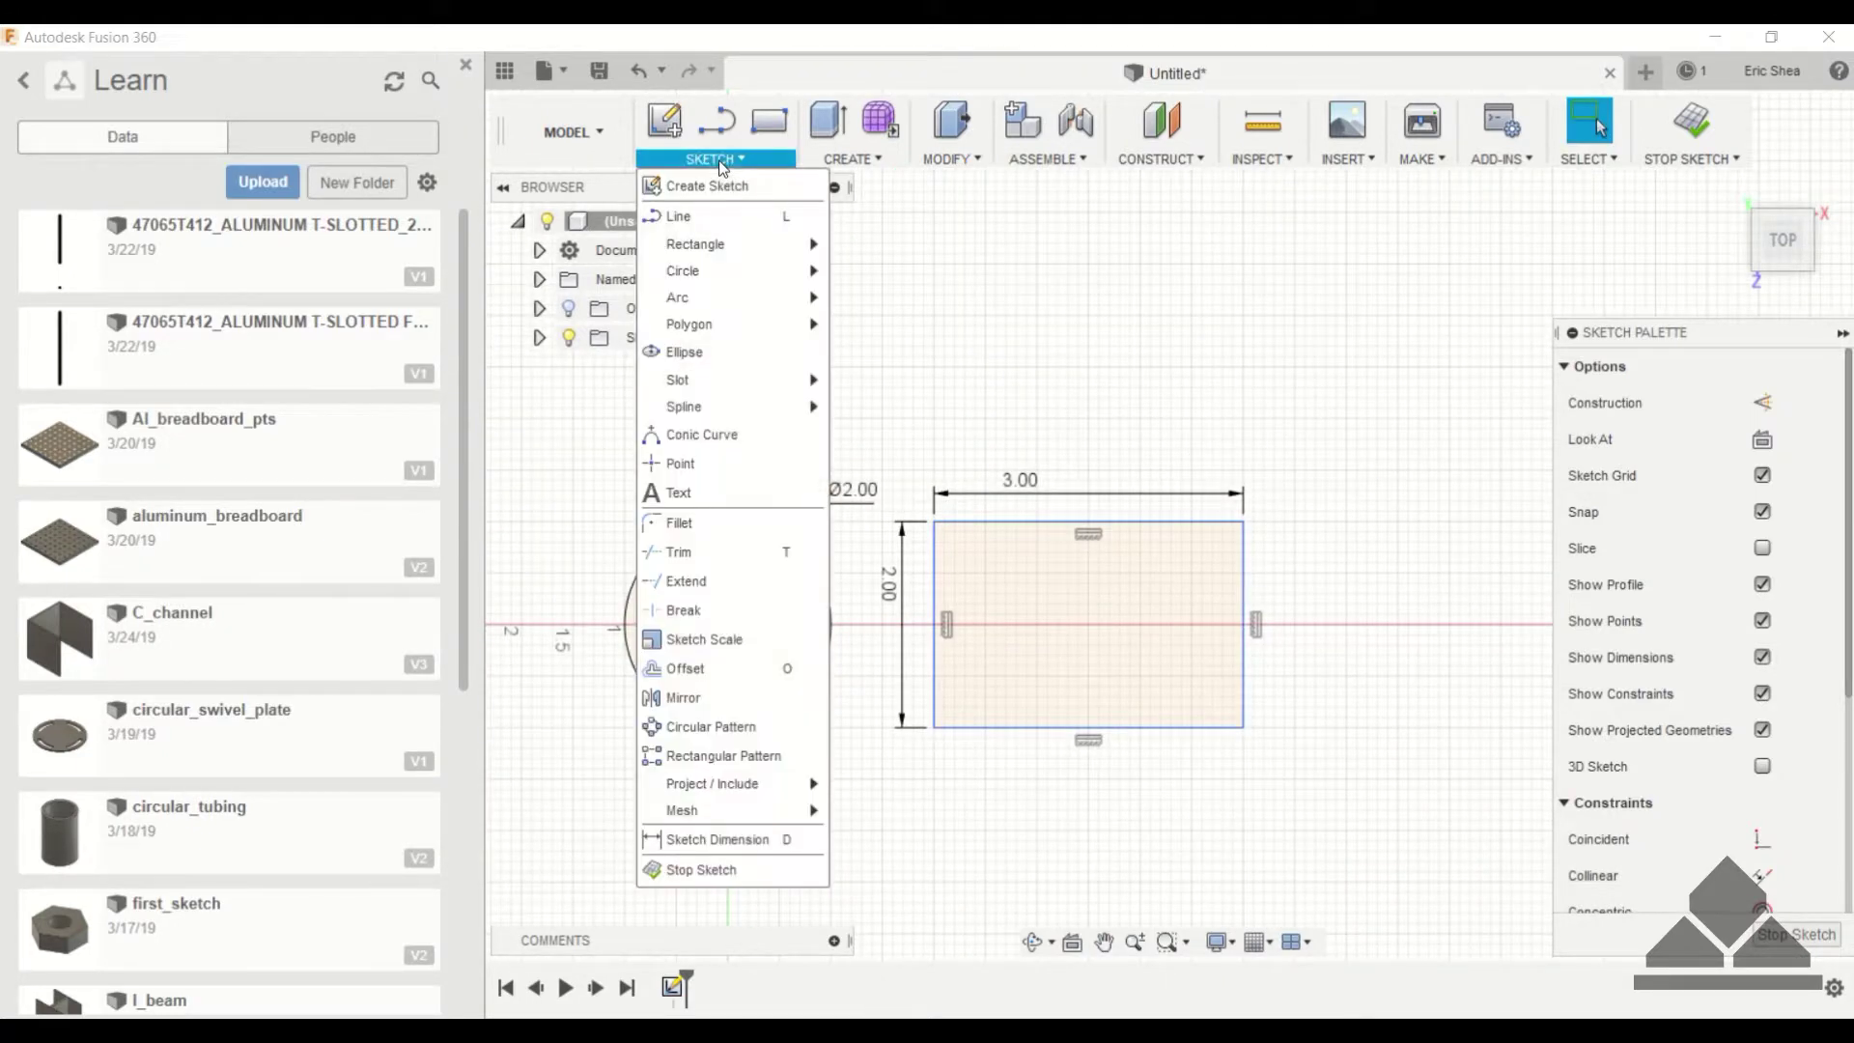
{"action": "mouse_move", "coordinate": [734, 324]}
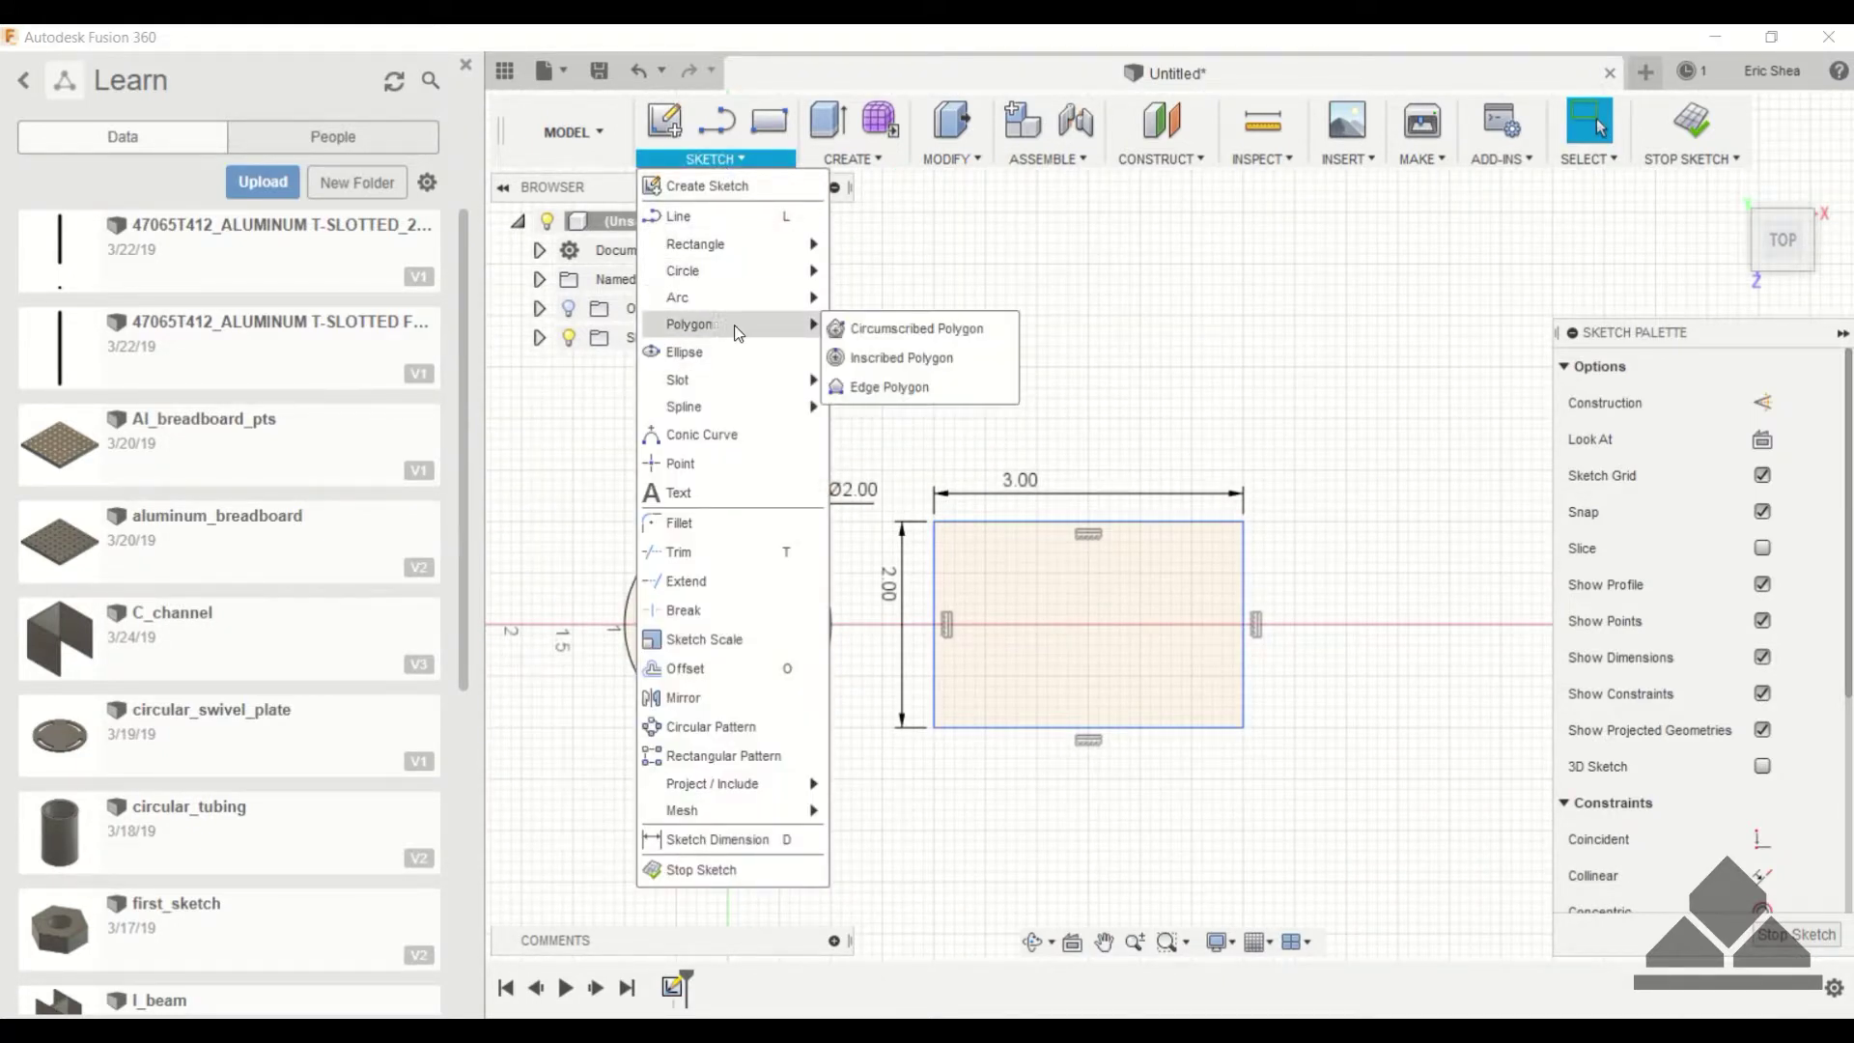
{"action": "left_click", "coordinate": [877, 325]}
{"action": "scroll", "coordinate": [1412, 588], "scroll_direction": "down", "scroll_amount": 1}
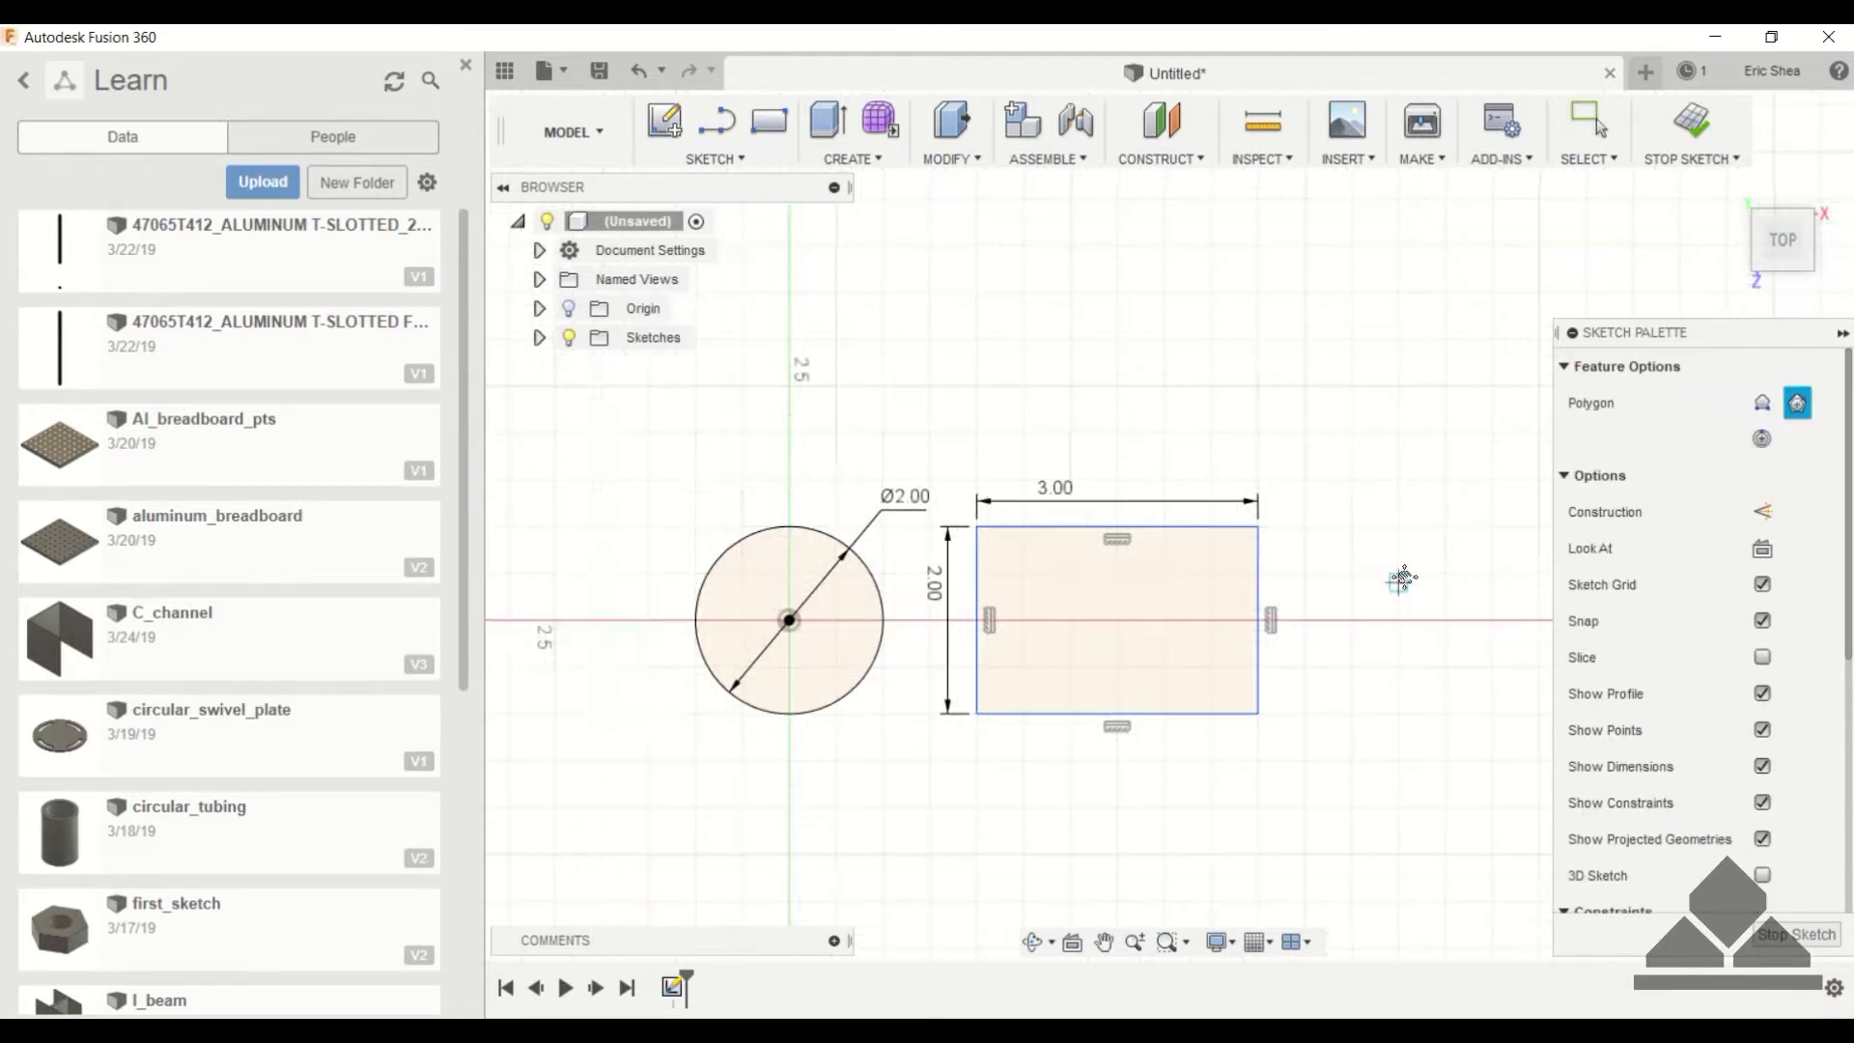
{"action": "middle_click_drag", "start_coordinate": [1276, 580], "coordinate": [1052, 584]}
{"action": "left_click", "coordinate": [1170, 619]}
{"action": "left_click", "coordinate": [1171, 527]}
{"action": "key", "text": "Escape"}
- Dimension the distance between the hexagon's two horizontal sides at 2.00 in
{"action": "key", "text": "d"}
{"action": "left_click", "coordinate": [1134, 528]}
{"action": "left_click", "coordinate": [1188, 715]}
{"action": "left_click", "coordinate": [1391, 618]}
{"action": "key", "text": "Return"}
{"action": "left_click", "coordinate": [1089, 665]}
{"action": "left_click", "coordinate": [1250, 573]}
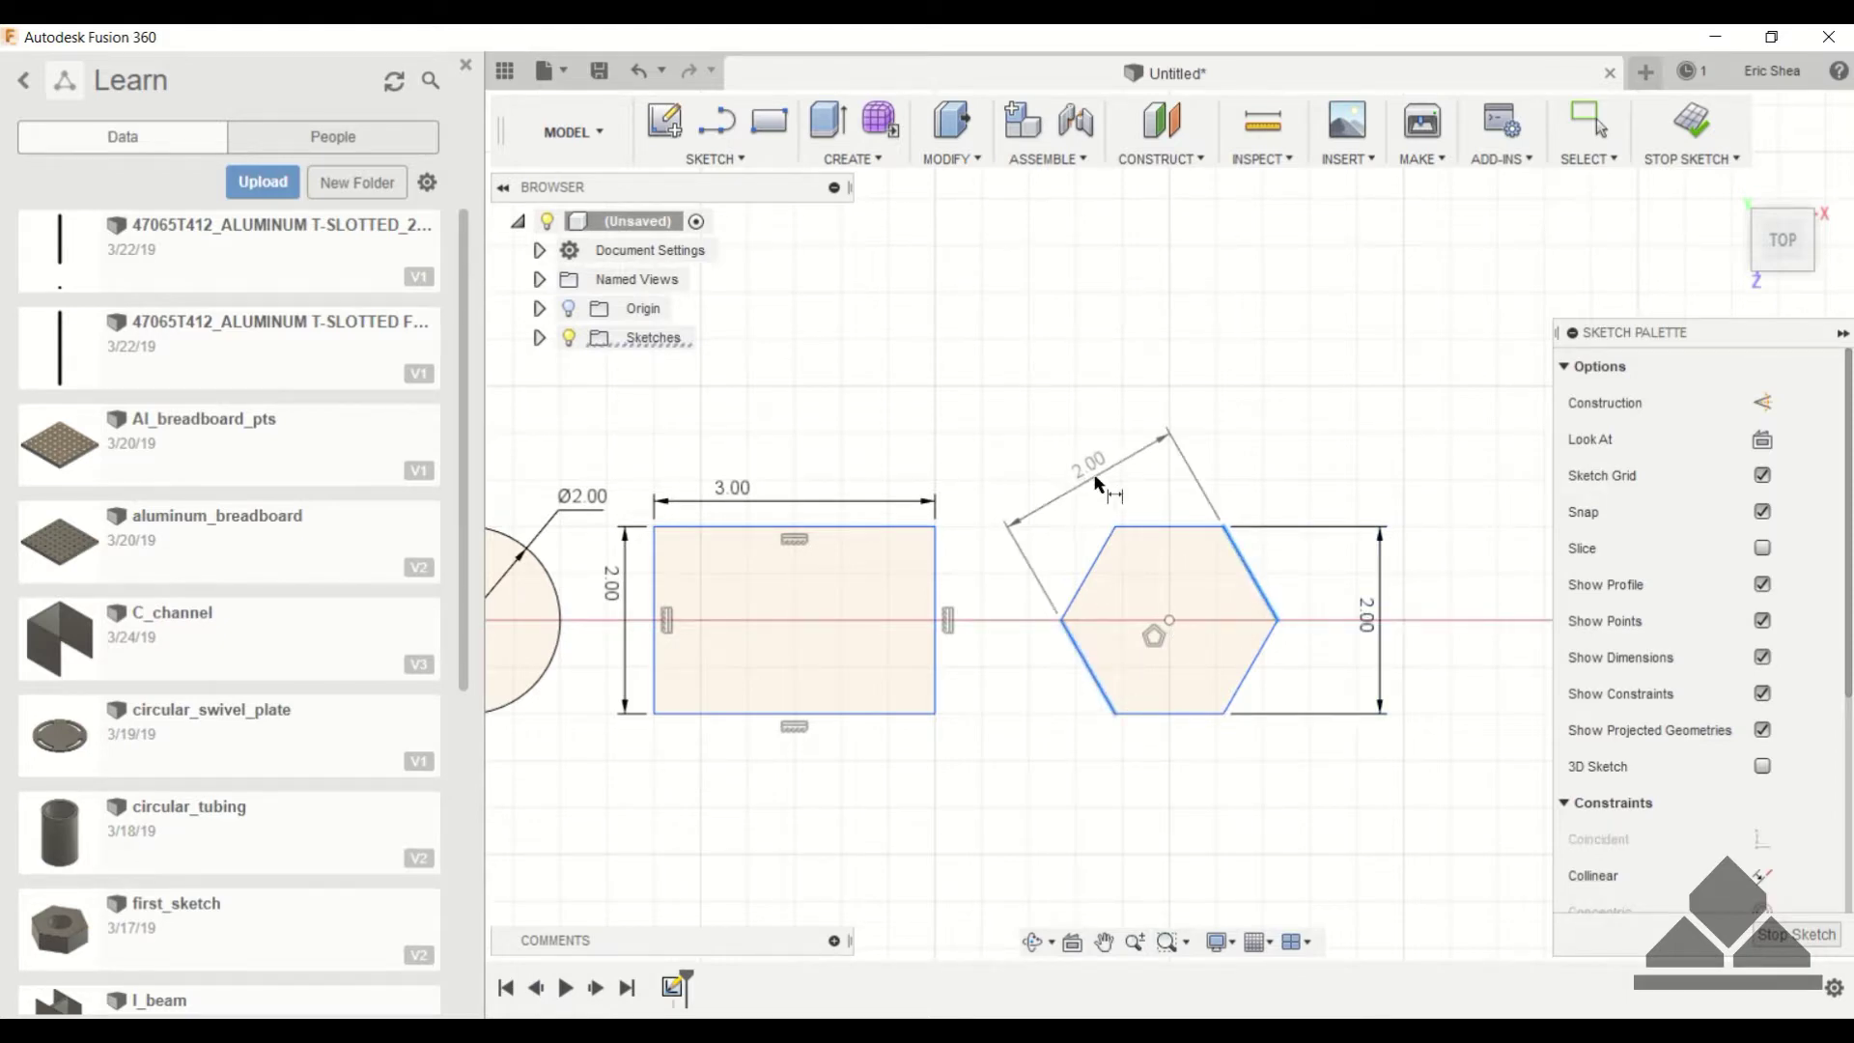
{"action": "left_click", "coordinate": [1254, 448]}
{"action": "key", "text": "Escape"}
{"action": "key", "text": "Escape"}
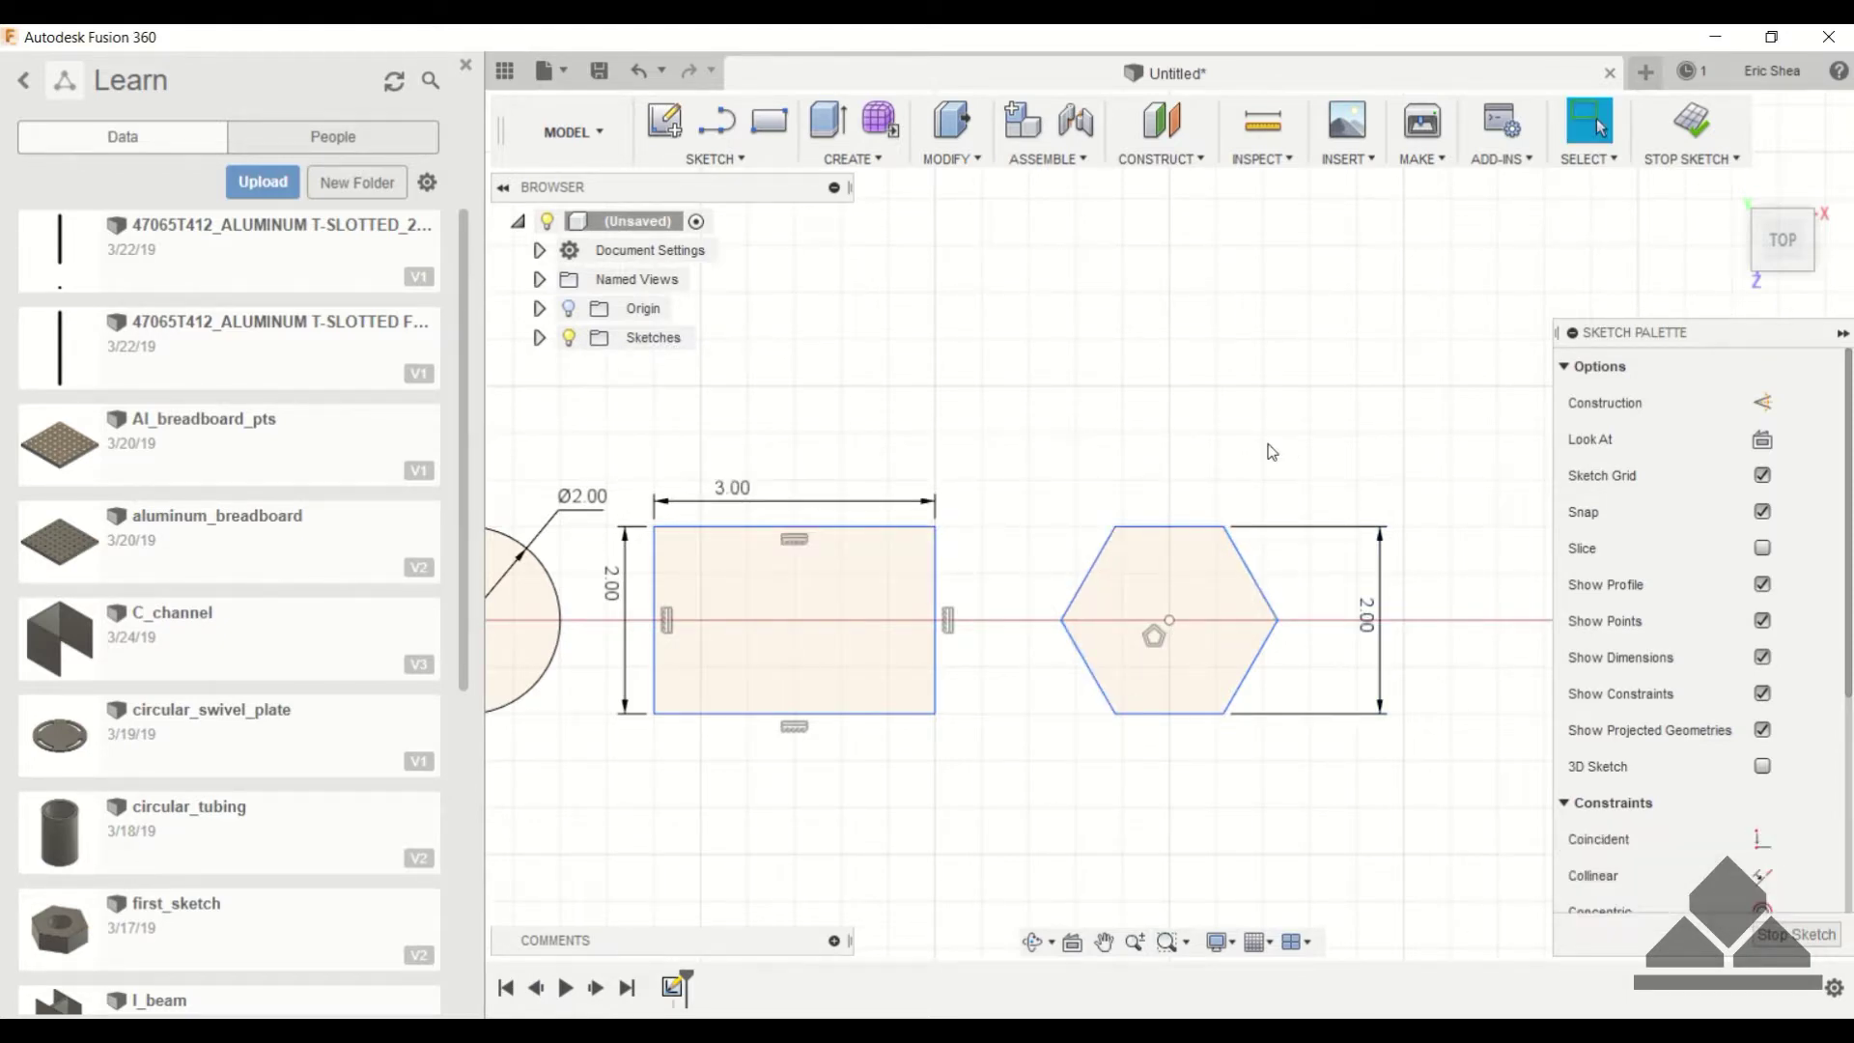
- Finish the sketch containing the circle, rectangle and hexagon
{"action": "left_click_drag", "start_coordinate": [1193, 527], "coordinate": [1189, 518]}
{"action": "left_click", "coordinate": [1796, 935]}
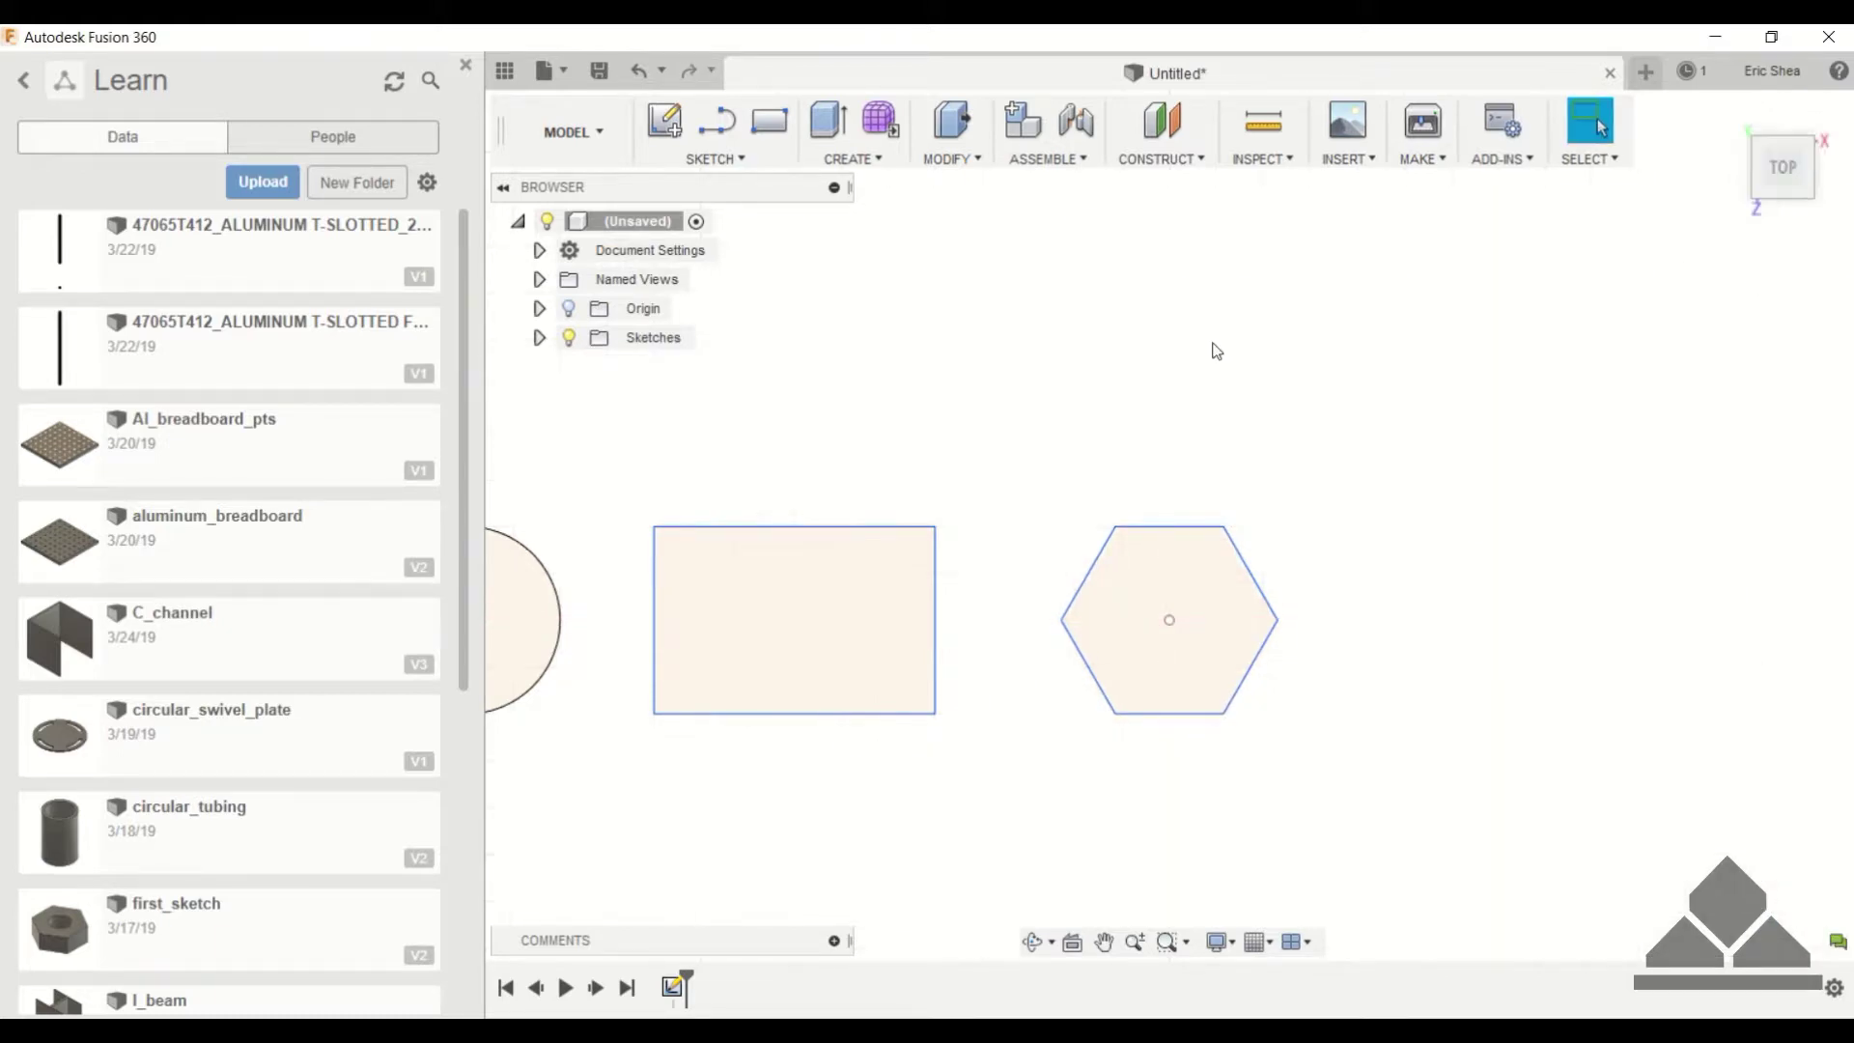
- Extrude the circle, rectangle and hexagon profiles upward together as new bodies, using one side and a distance greater than 1.60 in
{"action": "scroll", "coordinate": [965, 426], "scroll_direction": "down", "scroll_amount": 2}
{"action": "middle_click_drag", "start_coordinate": [970, 426], "coordinate": [1267, 503]}
{"action": "scroll", "coordinate": [1246, 504], "scroll_direction": "up", "scroll_amount": 1}
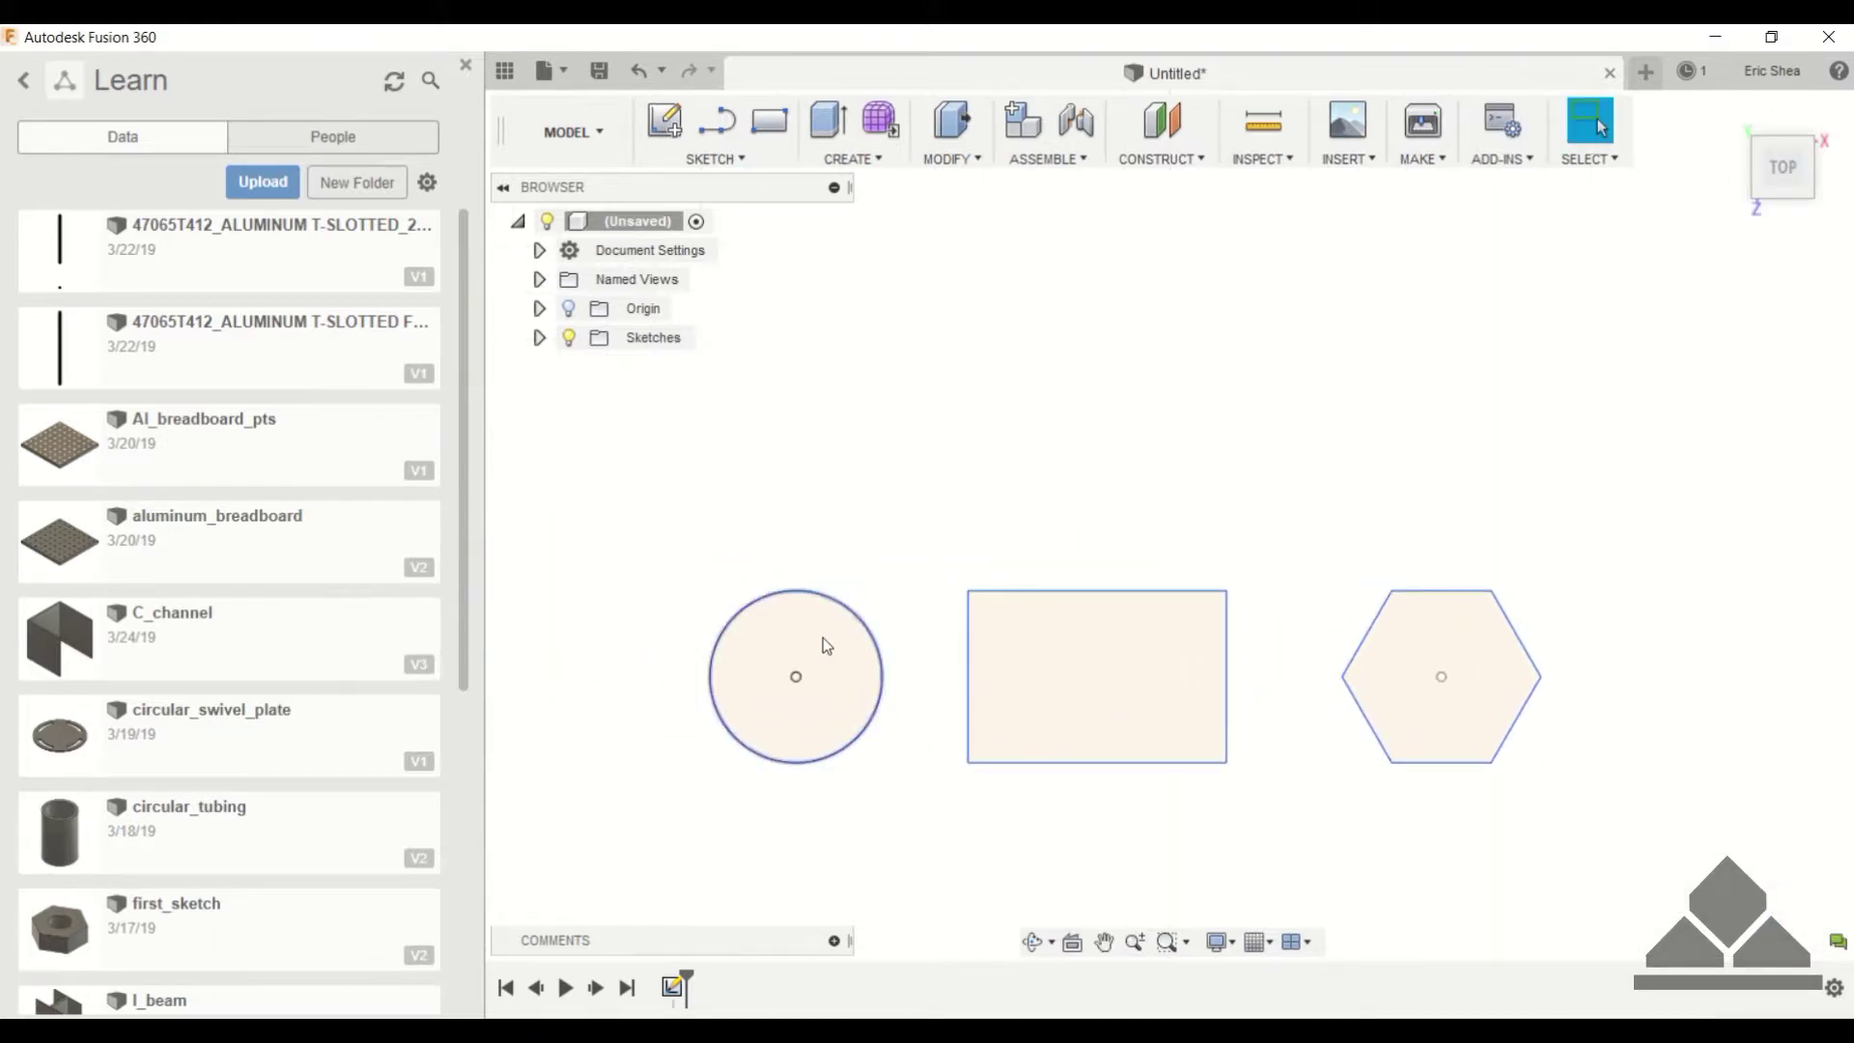
{"action": "left_click", "coordinate": [823, 641]}
{"action": "left_click", "coordinate": [1110, 641]}
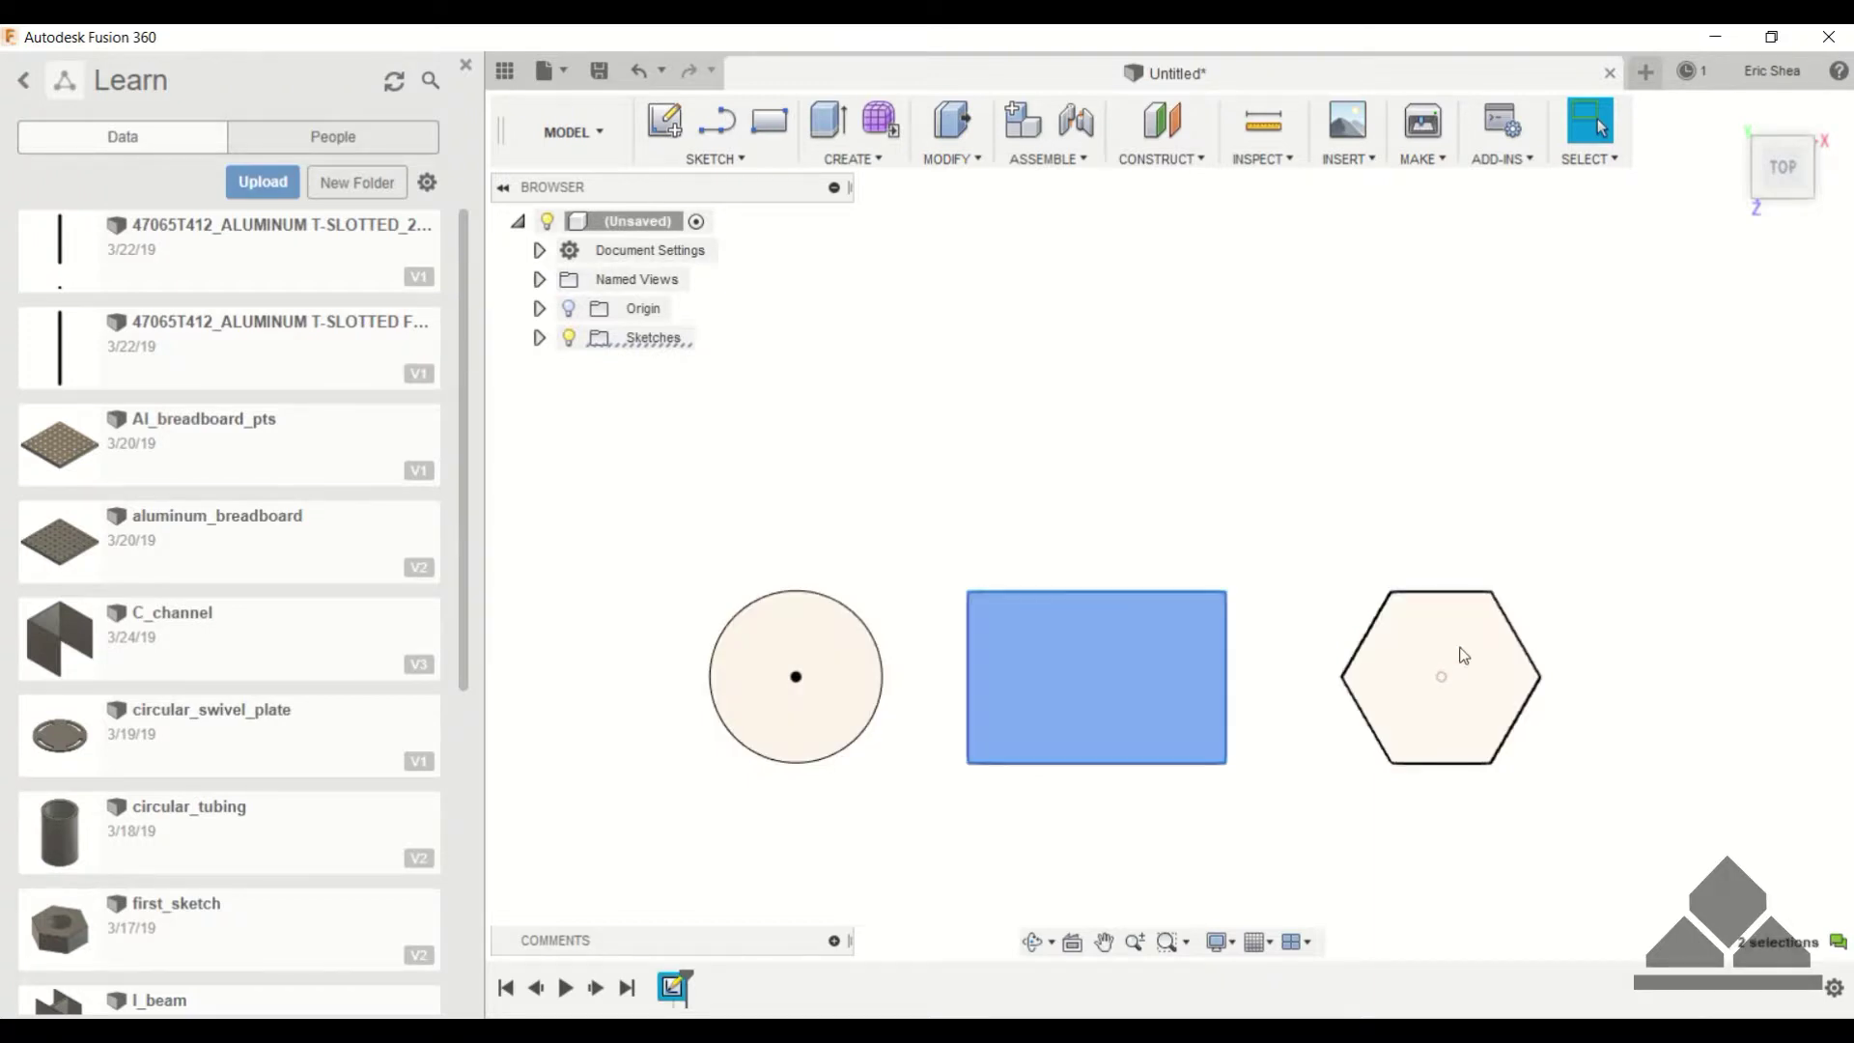
{"action": "left_click", "coordinate": [1463, 655]}
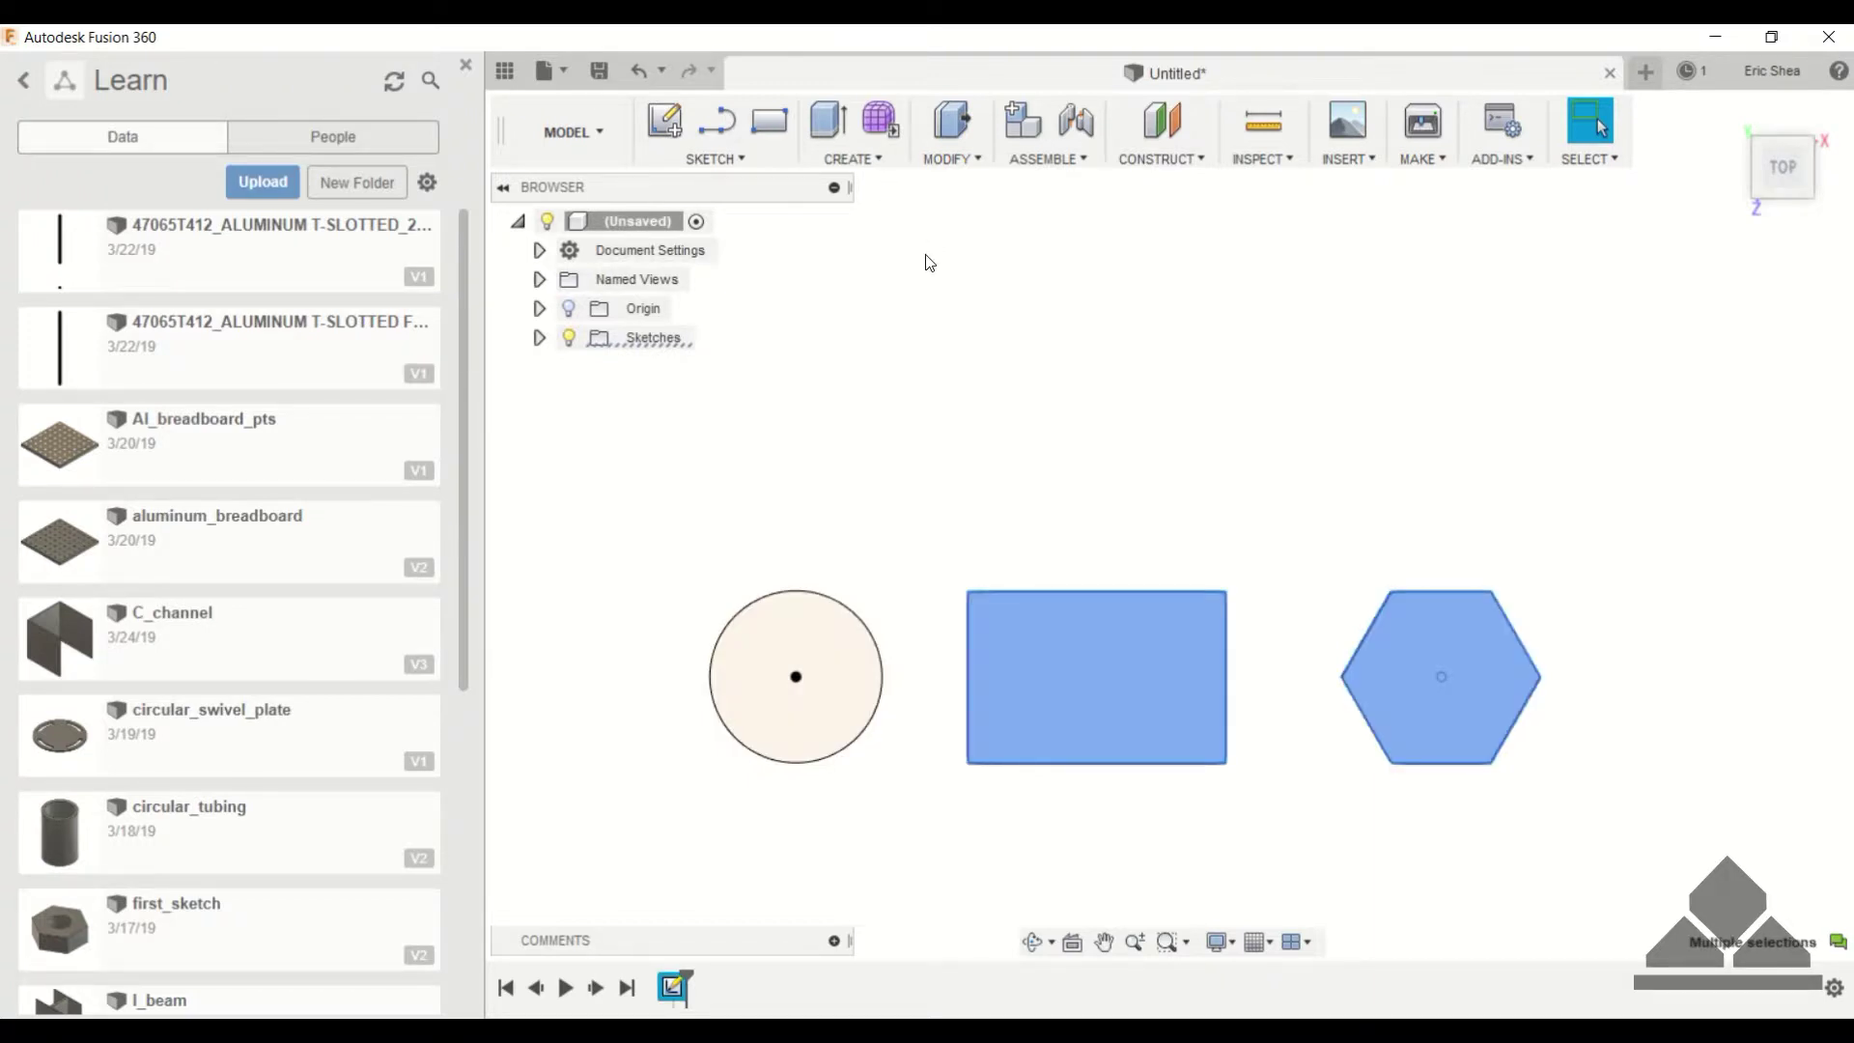
{"action": "key", "text": "e"}
{"action": "left_click", "coordinate": [1735, 124]}
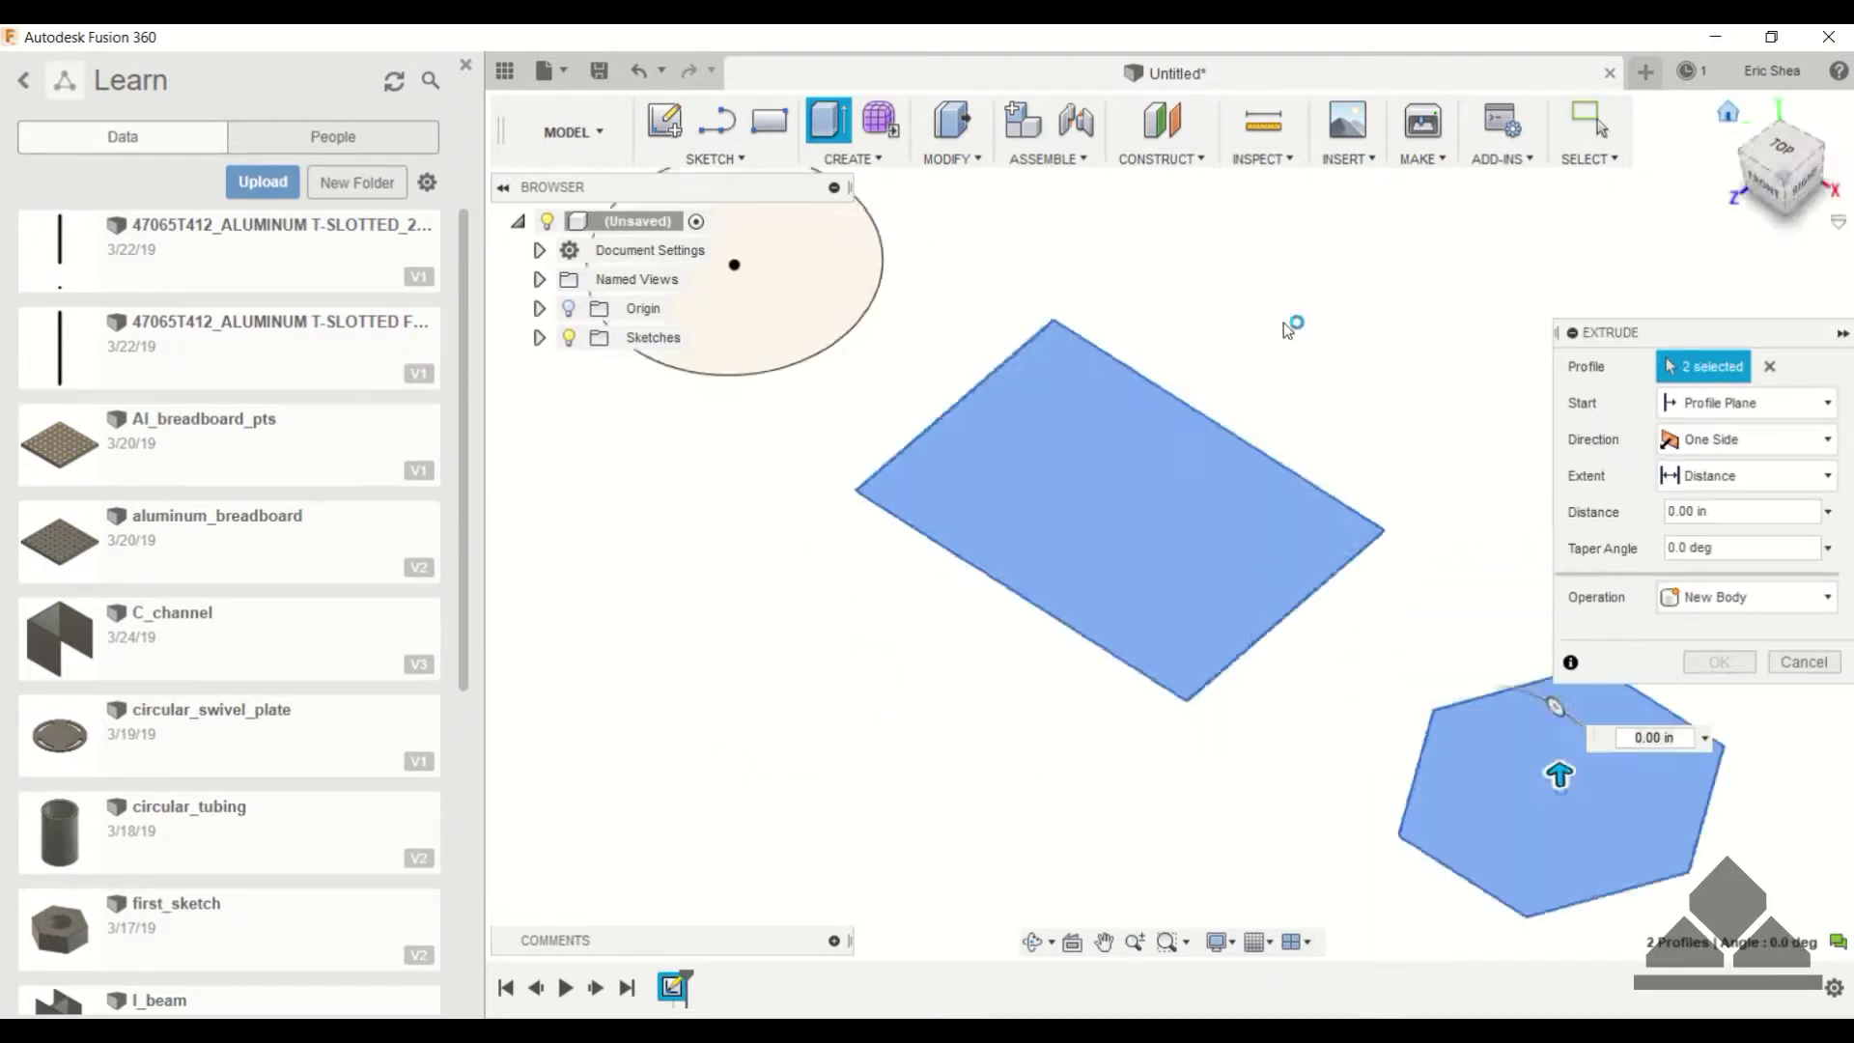
{"action": "left_click_drag", "start_coordinate": [1432, 765], "coordinate": [1436, 705]}
{"action": "left_click", "coordinate": [822, 386]}
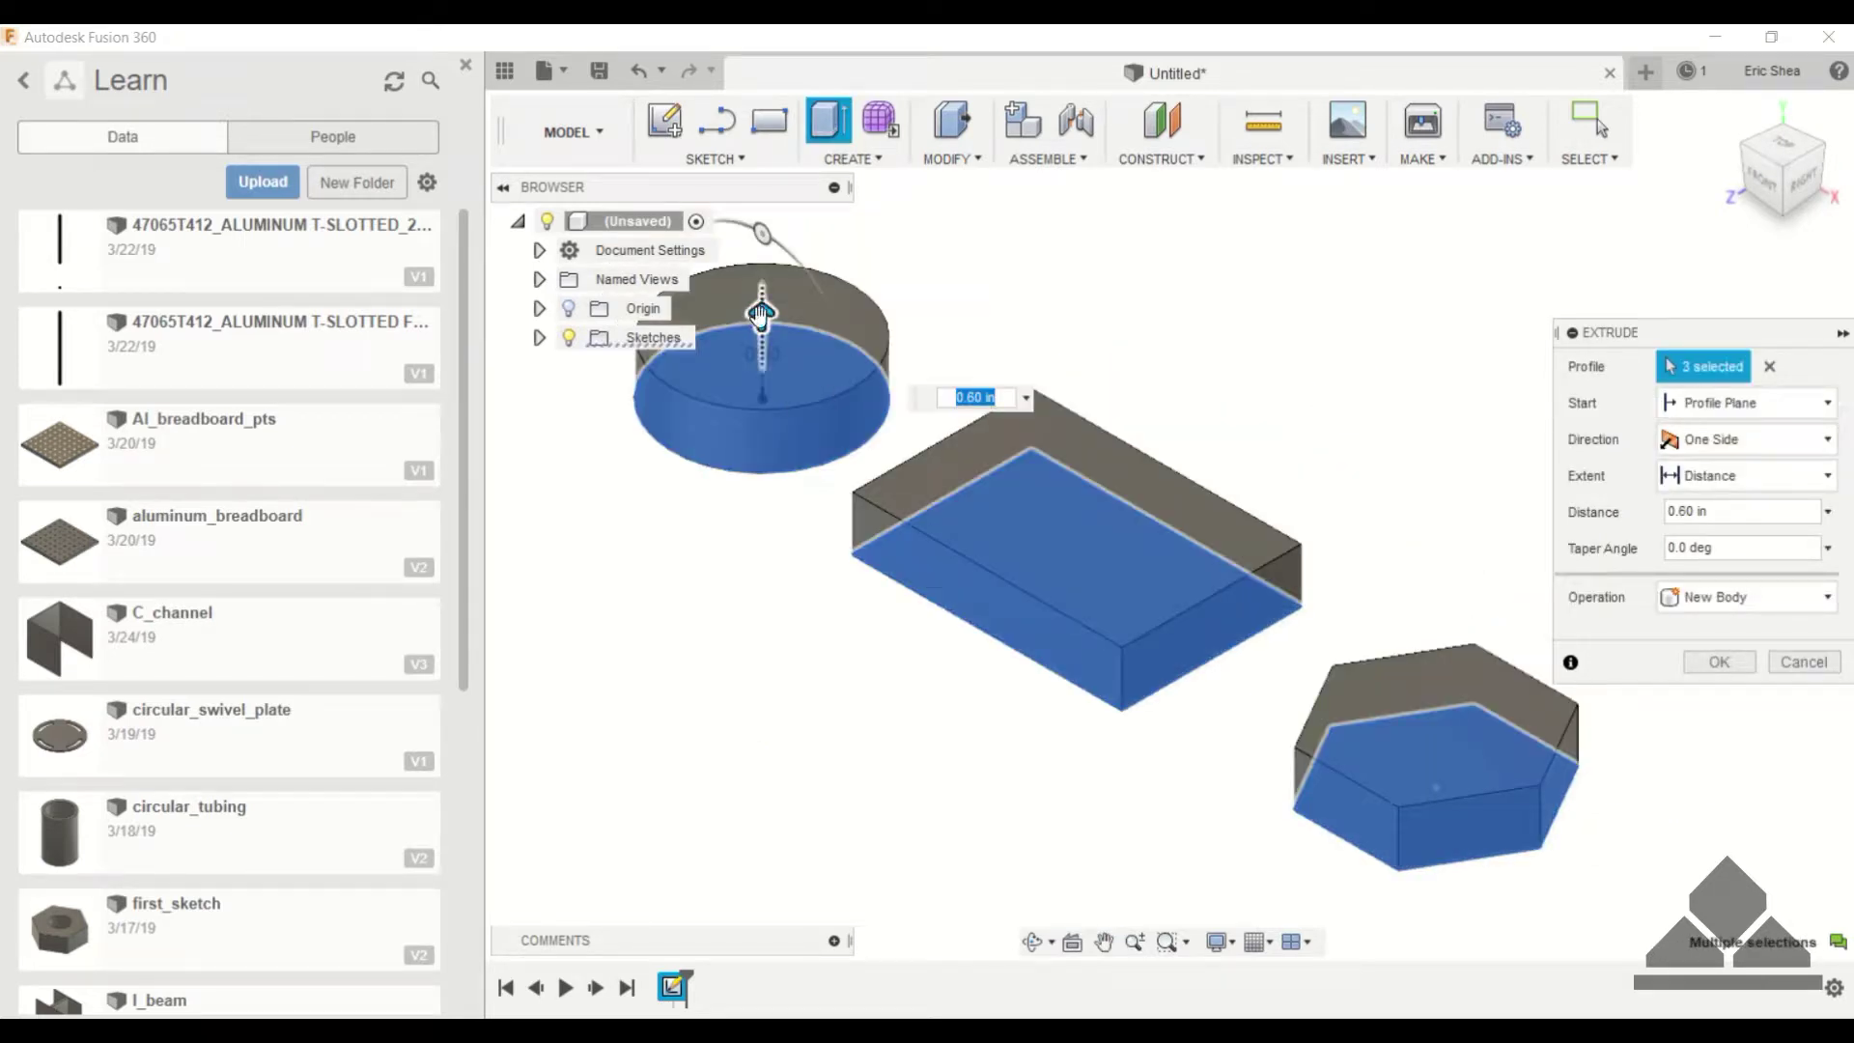
{"action": "left_click_drag", "start_coordinate": [762, 314], "coordinate": [772, 215]}
{"action": "scroll", "coordinate": [1241, 310], "scroll_direction": "down", "scroll_amount": 2}
{"action": "middle_click_drag", "start_coordinate": [1239, 310], "coordinate": [1247, 484]}
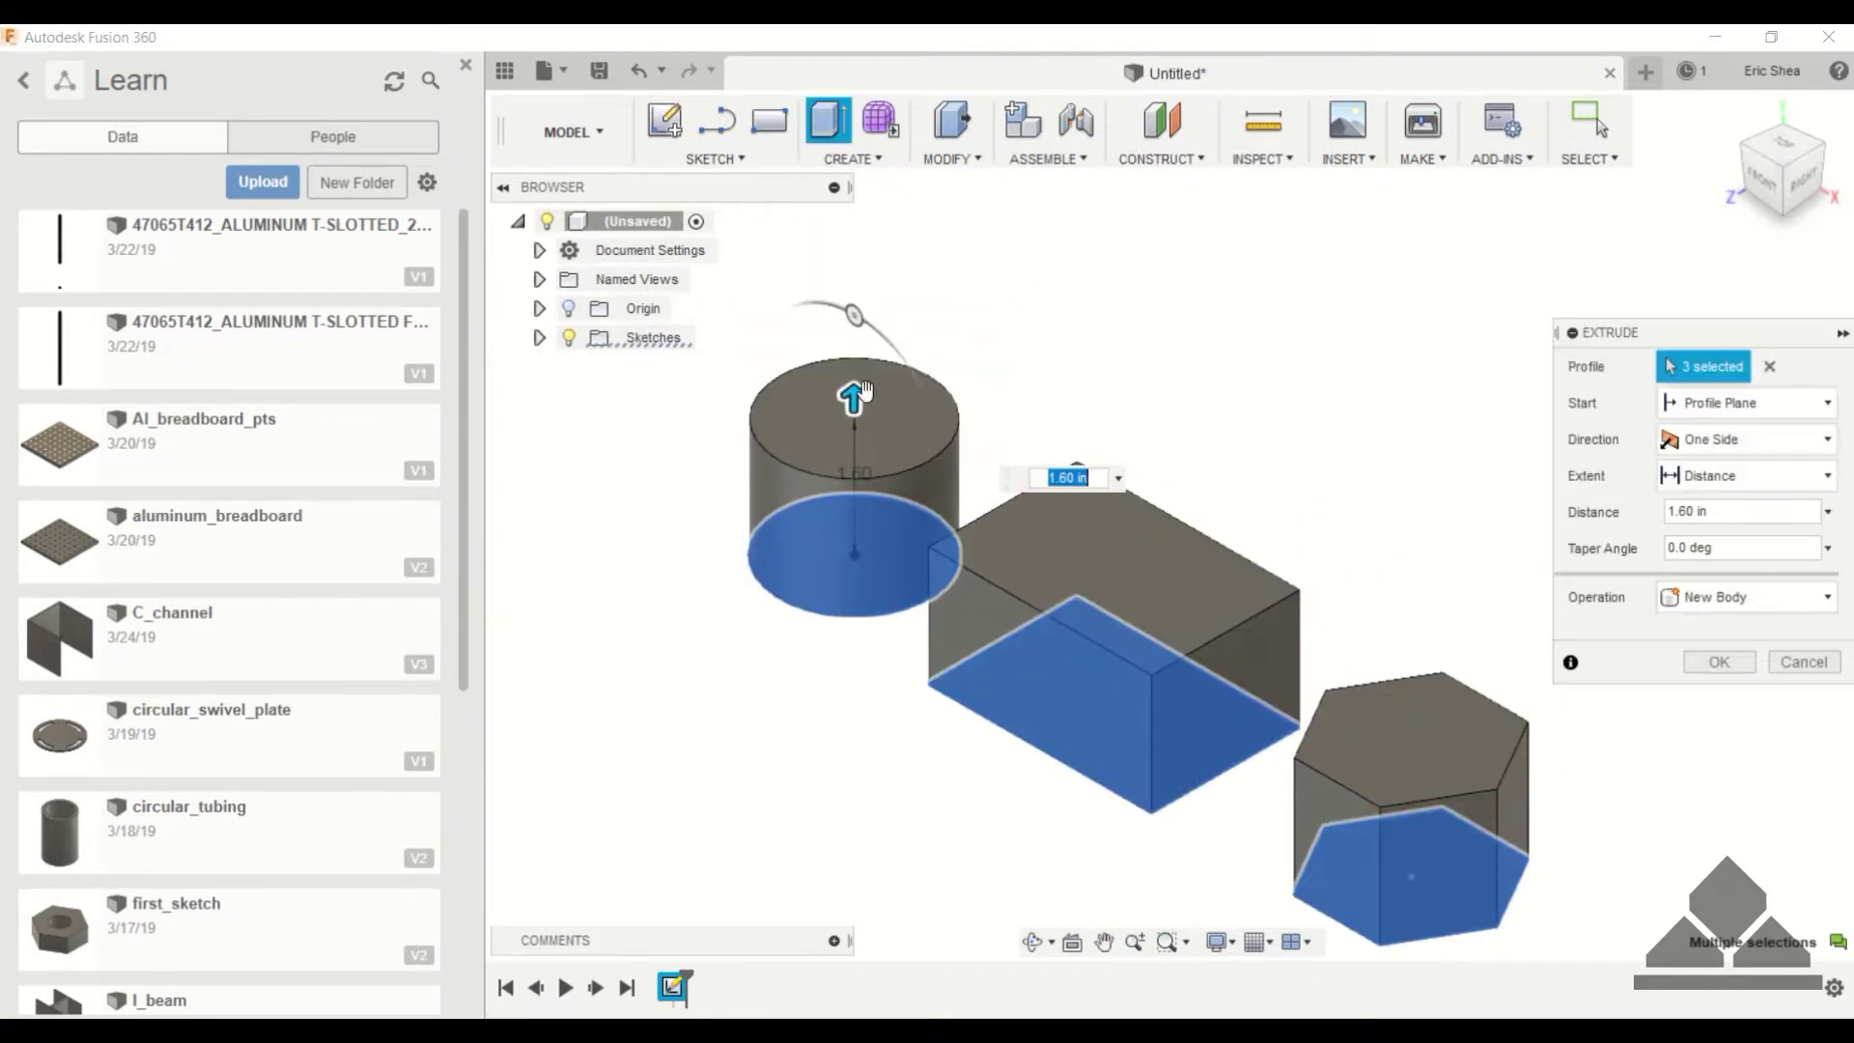
{"action": "left_click_drag", "start_coordinate": [864, 391], "coordinate": [859, 349]}
{"action": "left_click", "coordinate": [1709, 665]}
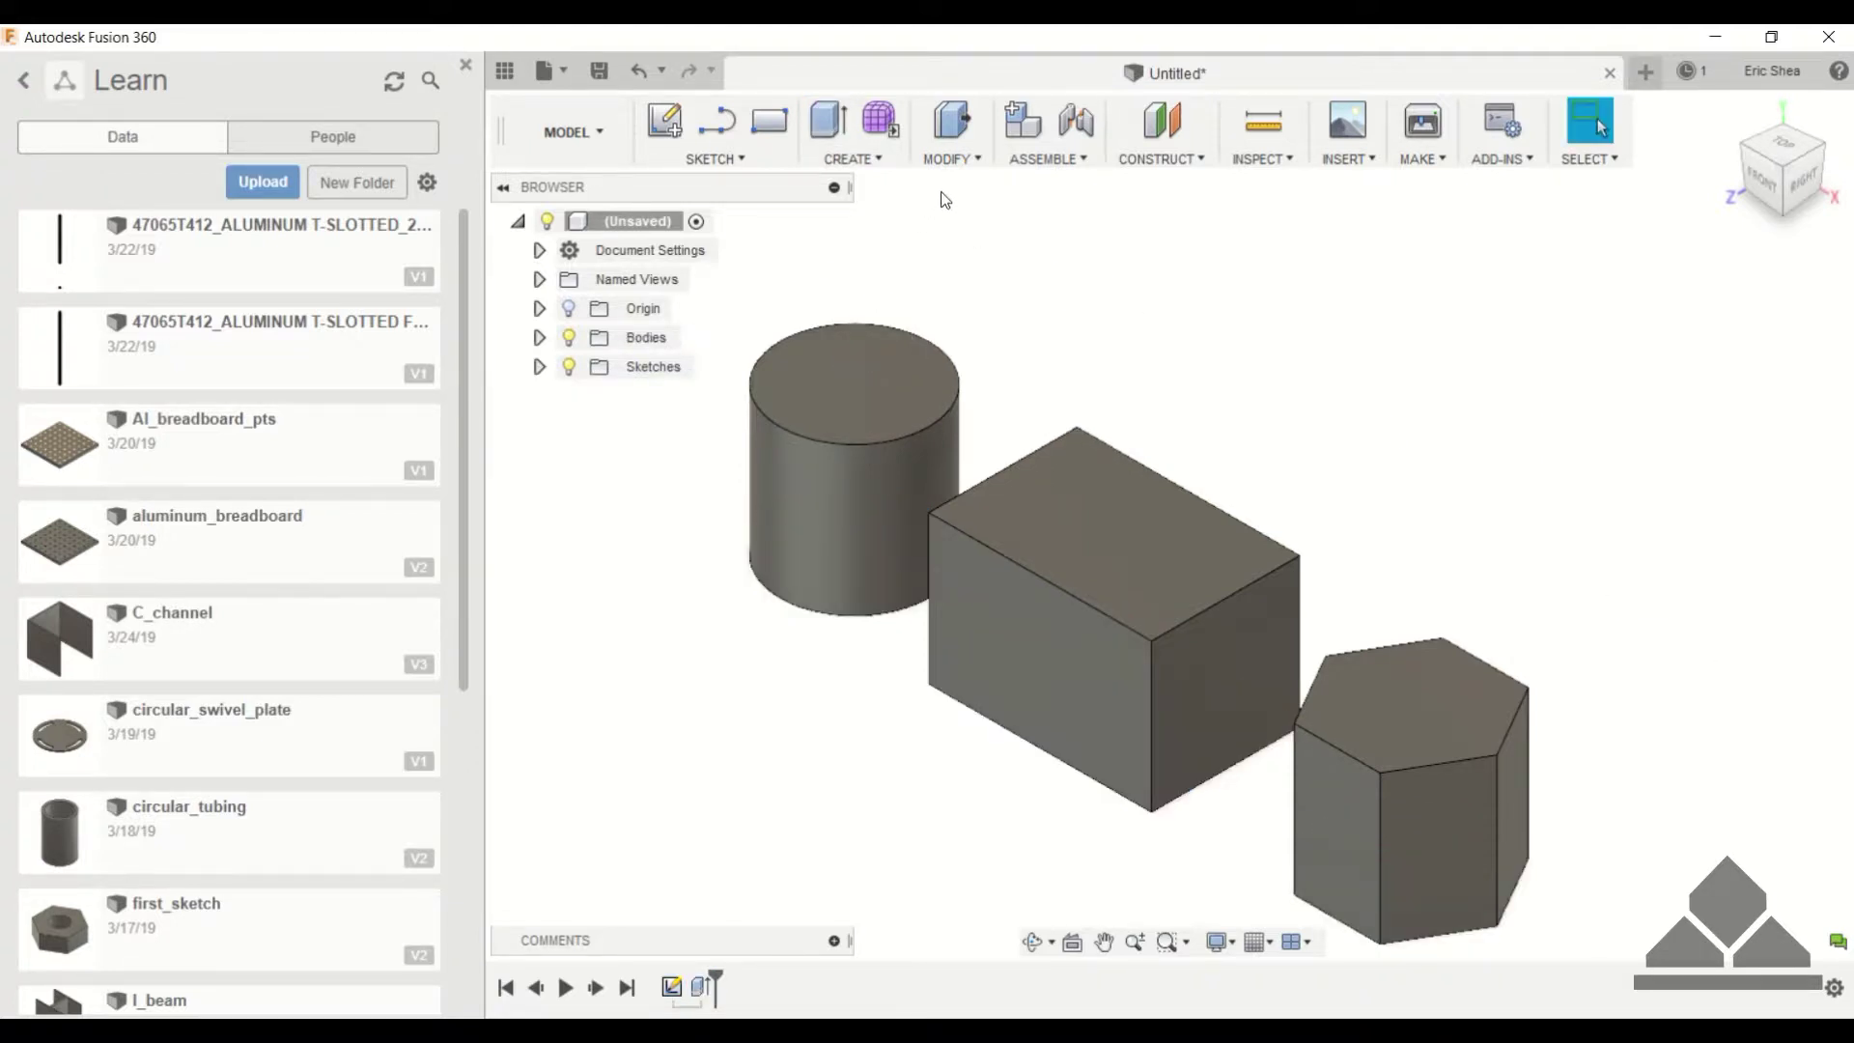
- Shell the cylinder, box and hexagonal prism through their top faces with a 0.10 in thickness and Inside direction
{"action": "left_click", "coordinate": [958, 161]}
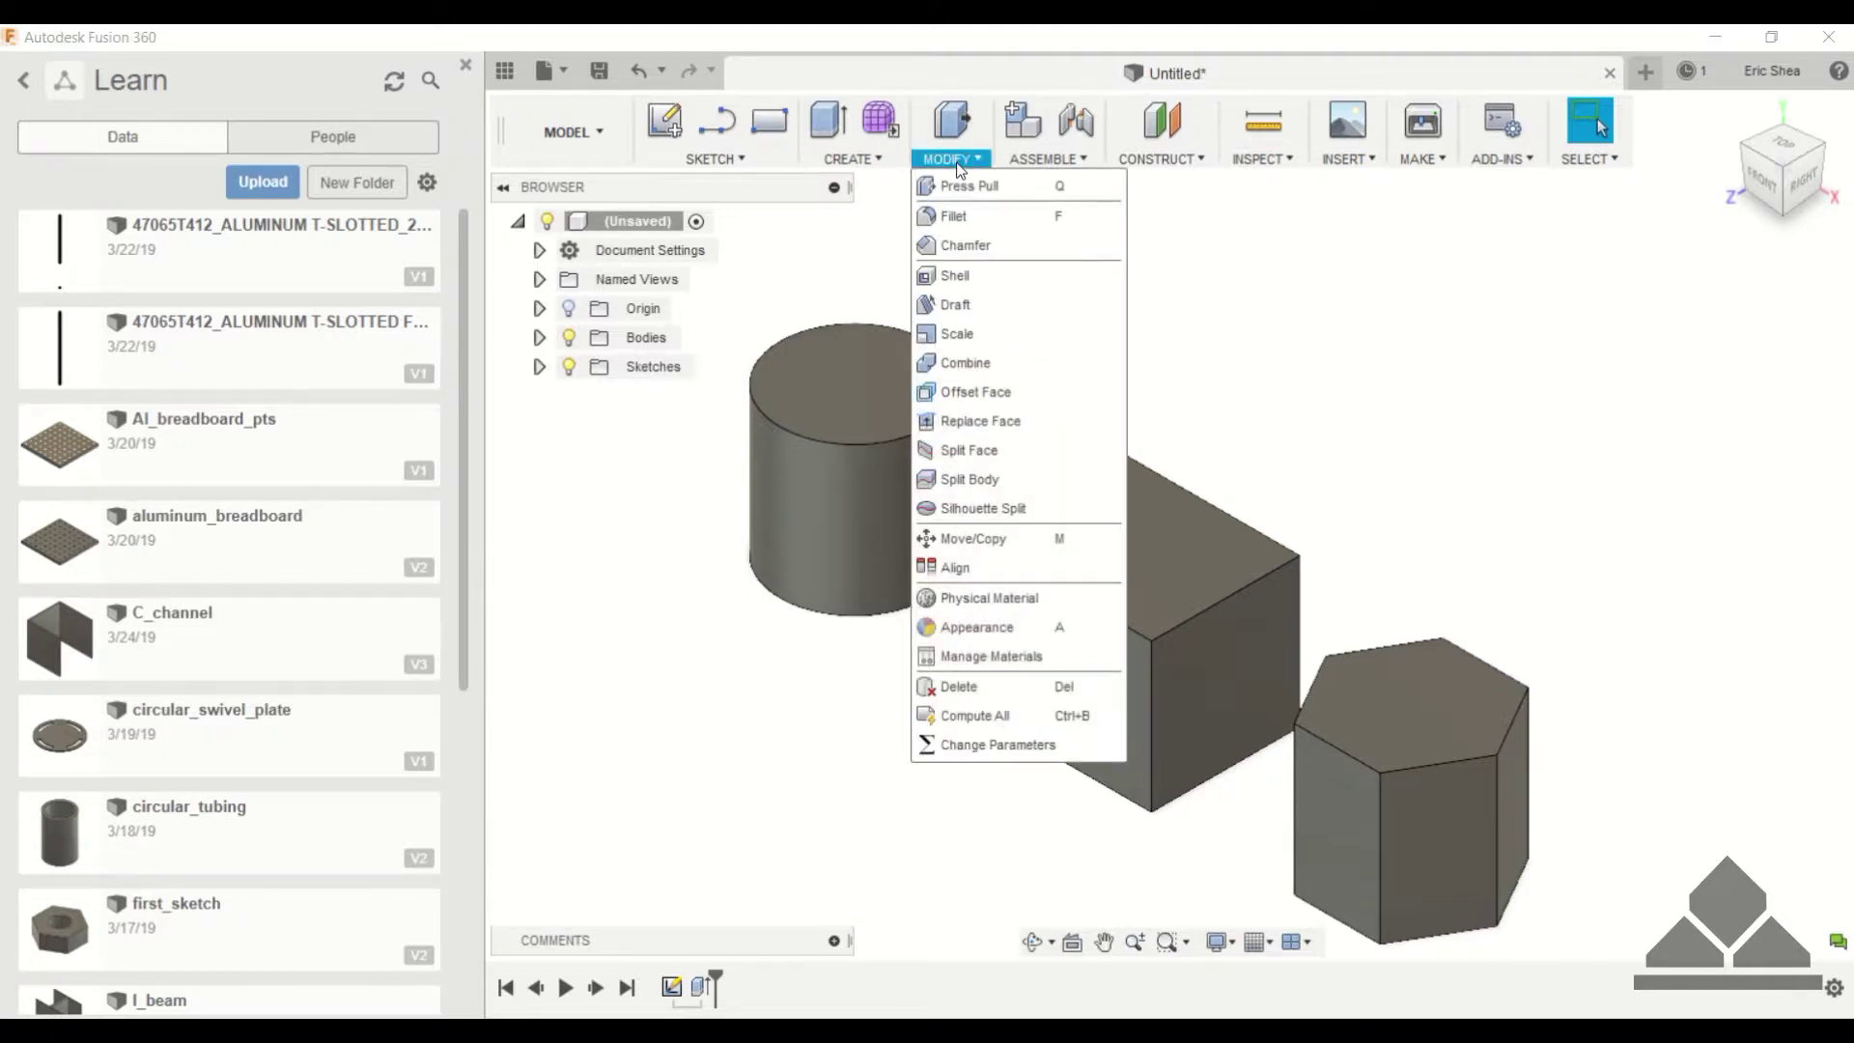
{"action": "mouse_move", "coordinate": [961, 283]}
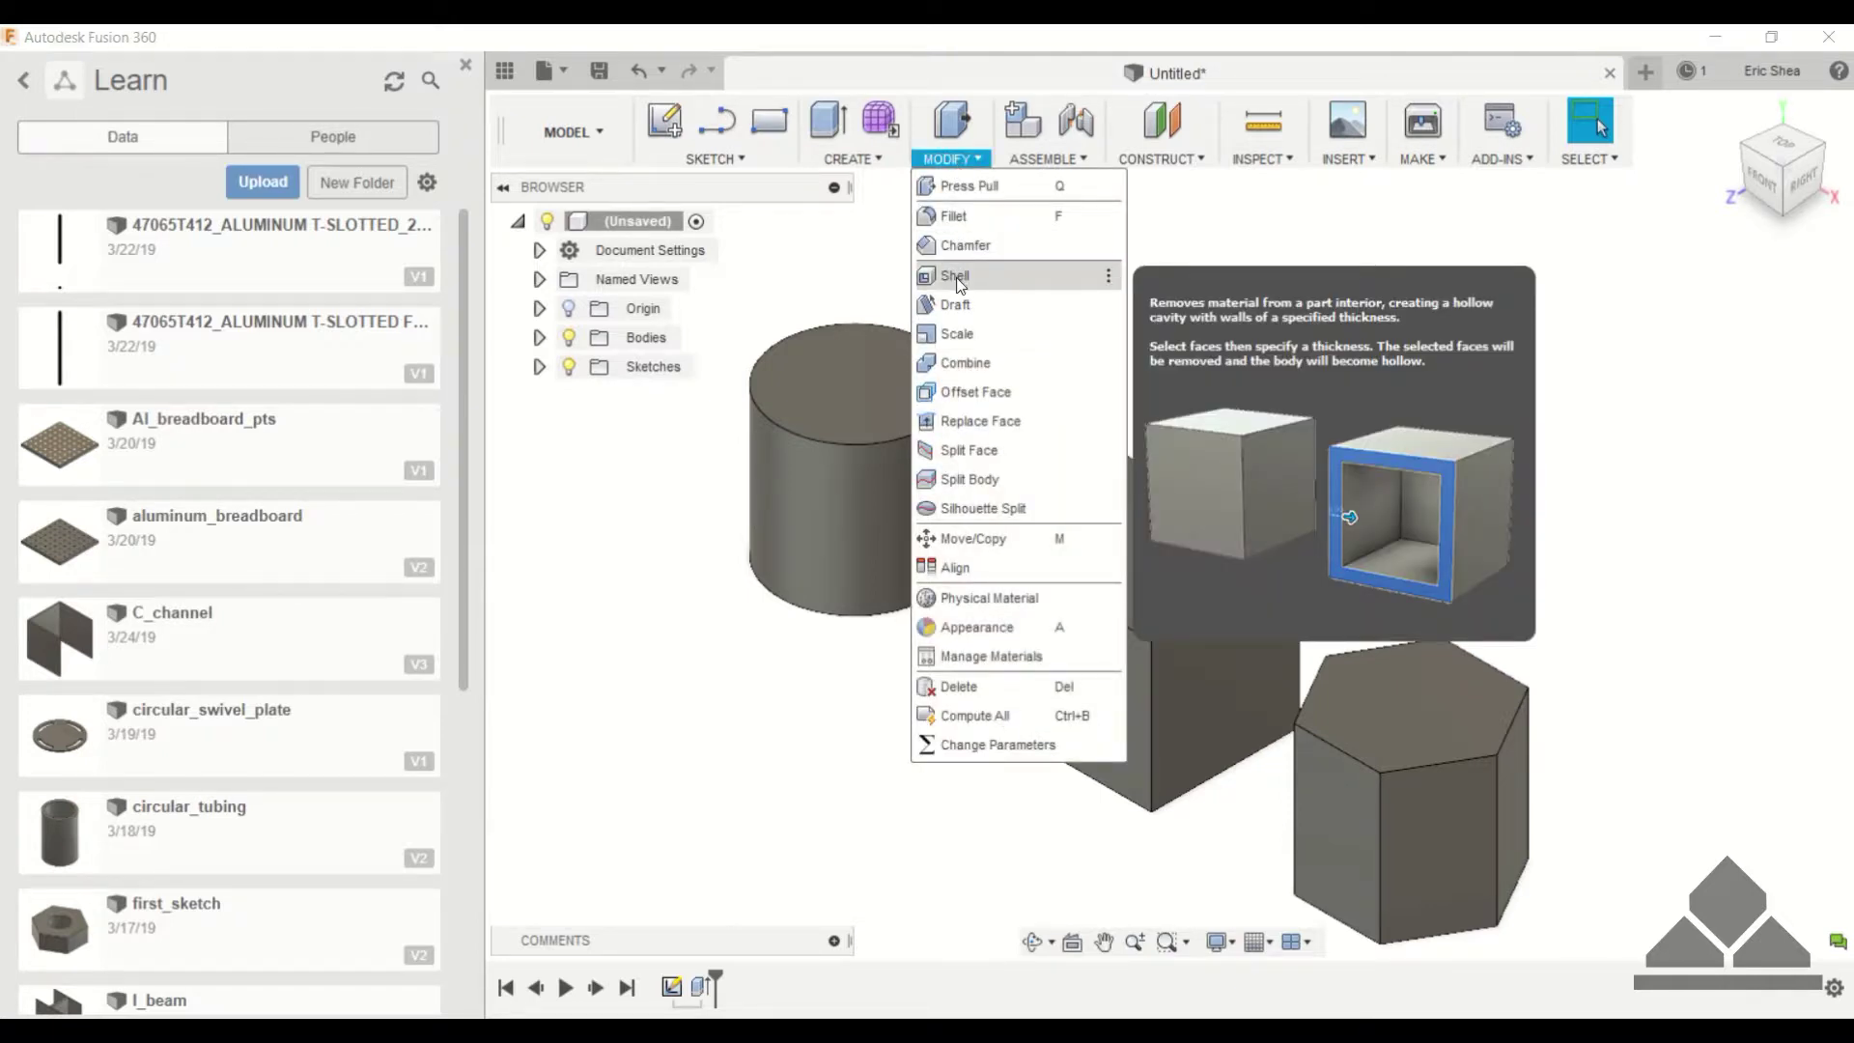
{"action": "left_click", "coordinate": [955, 276]}
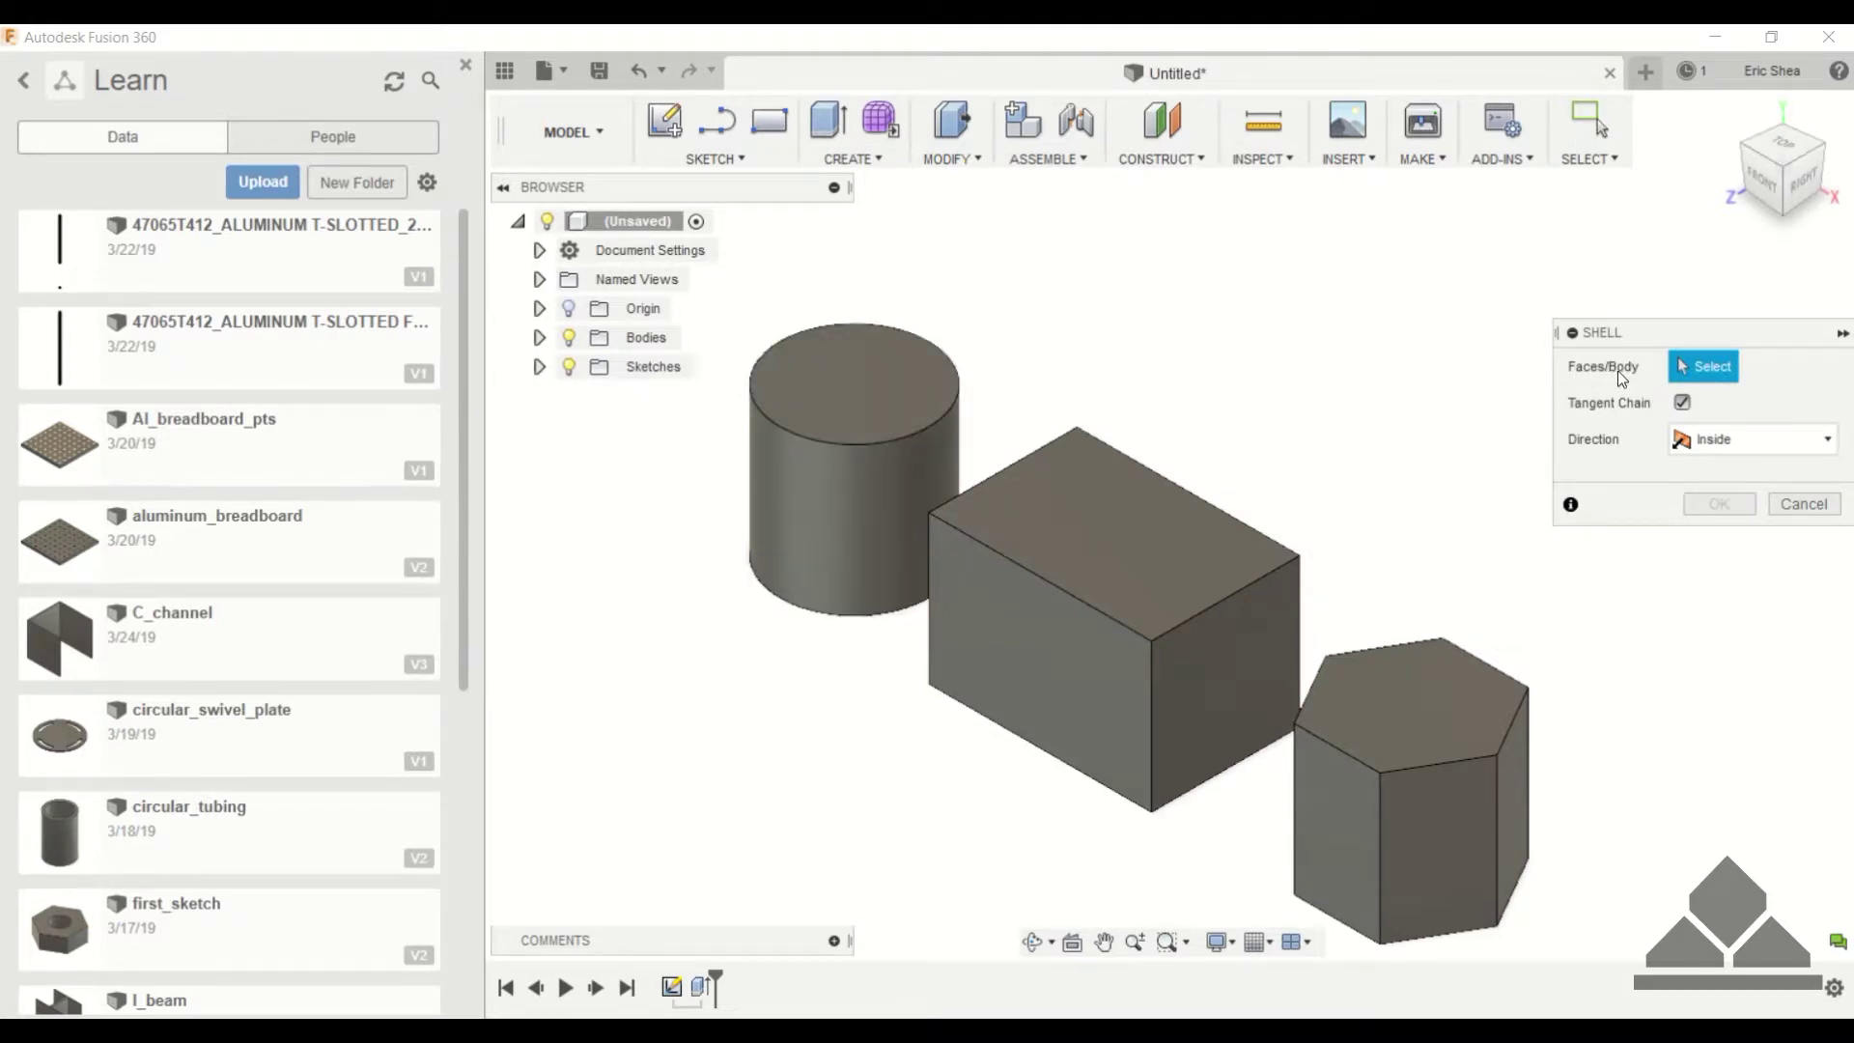
{"action": "left_click", "coordinate": [883, 408]}
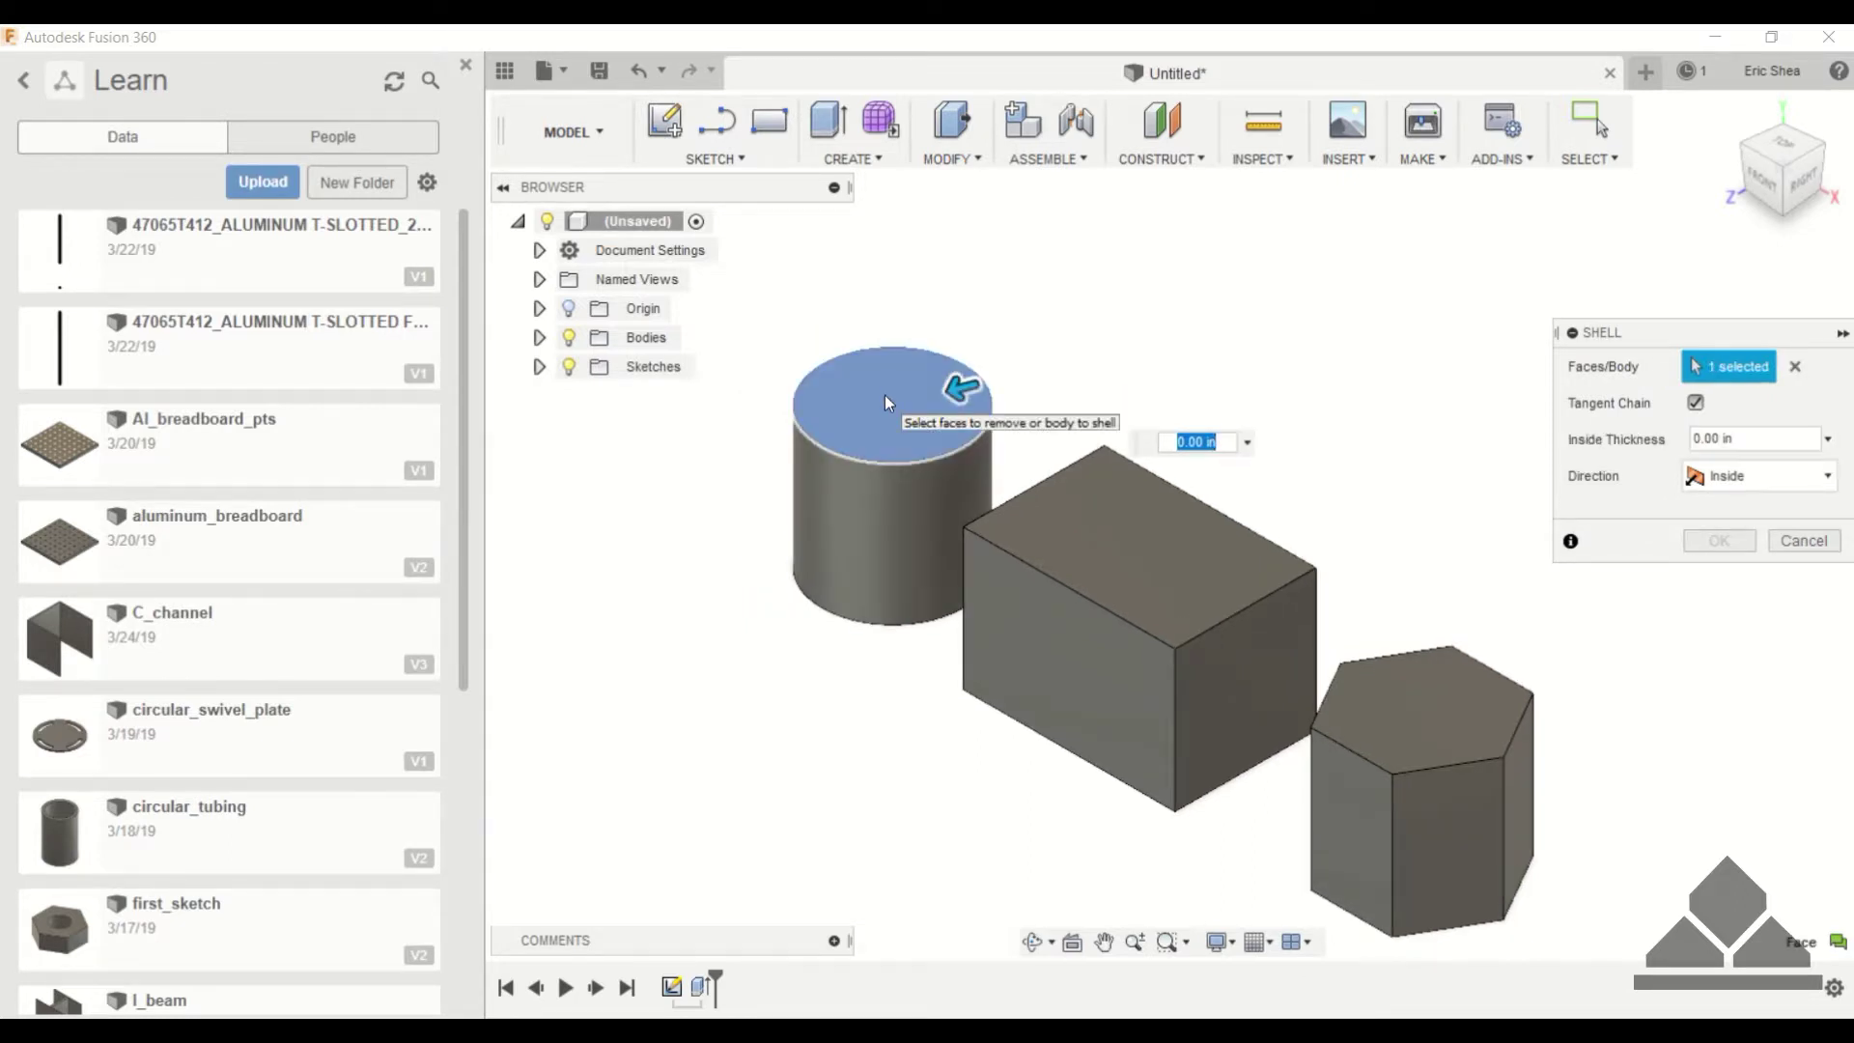
{"action": "left_click", "coordinate": [1149, 541]}
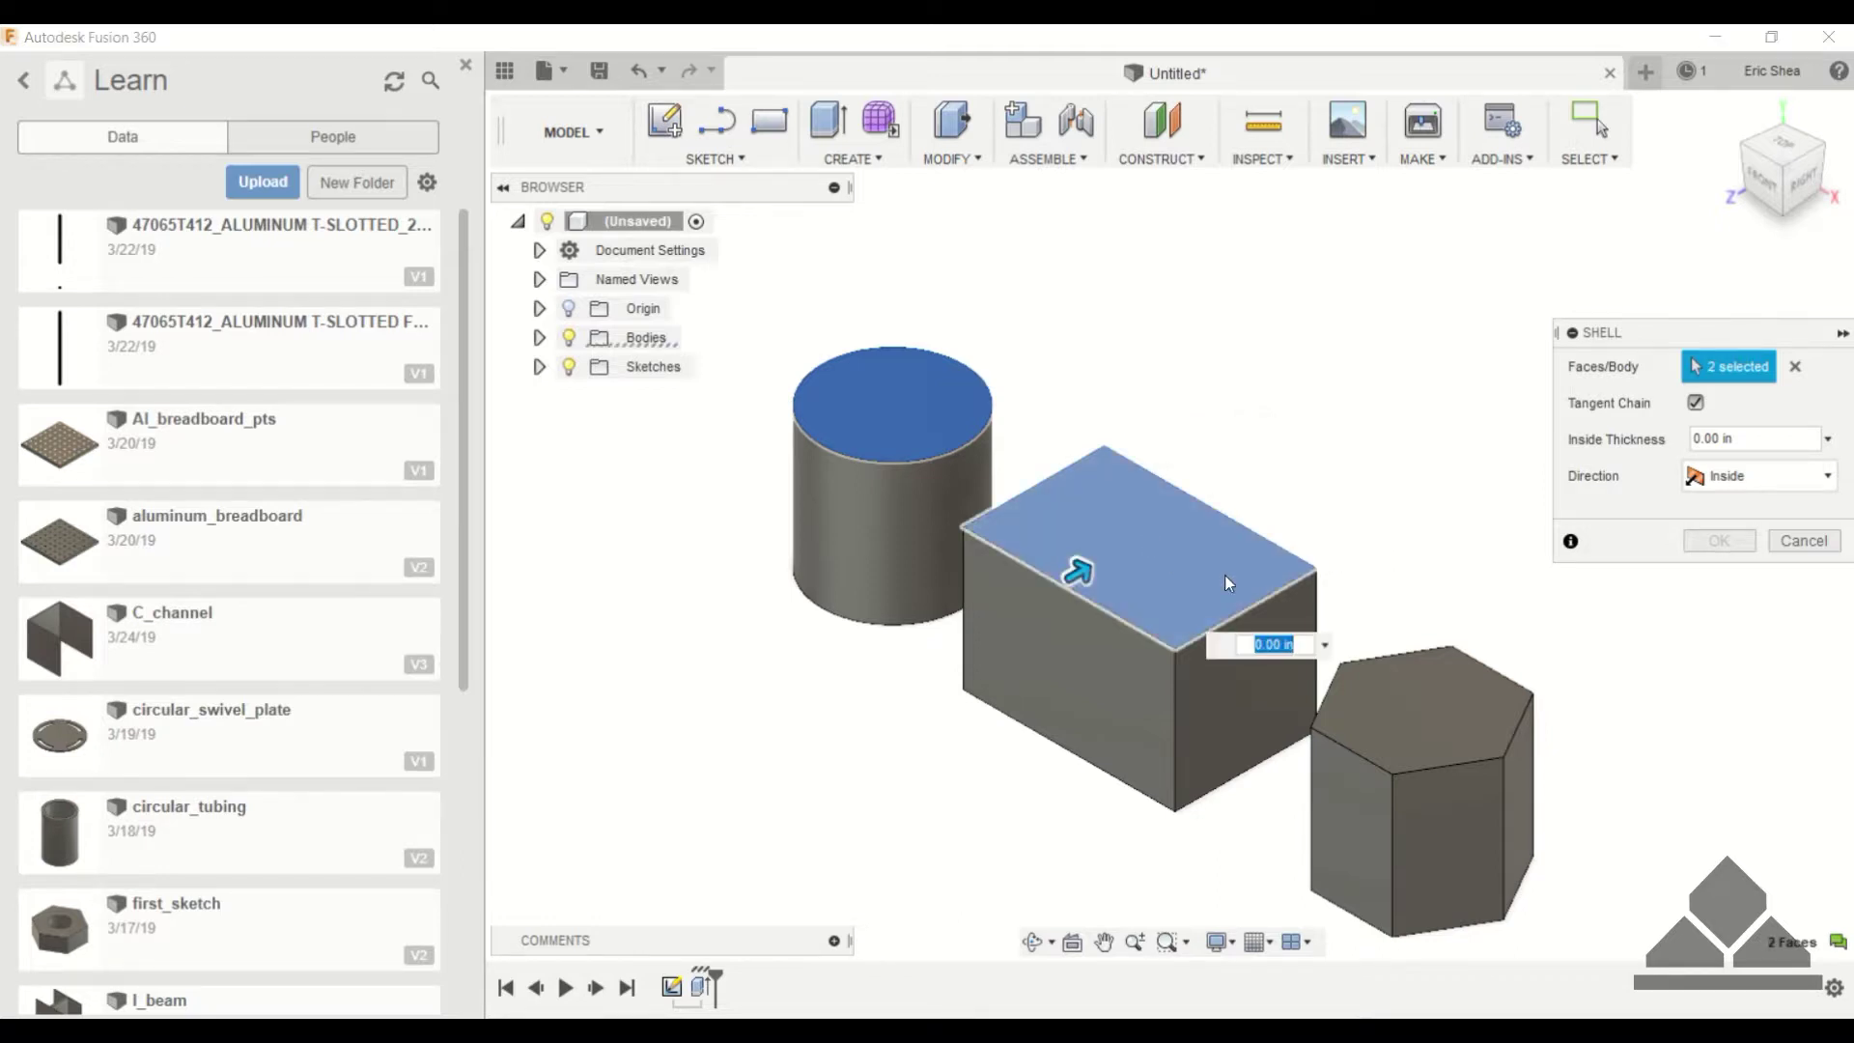
{"action": "left_click", "coordinate": [1458, 671]}
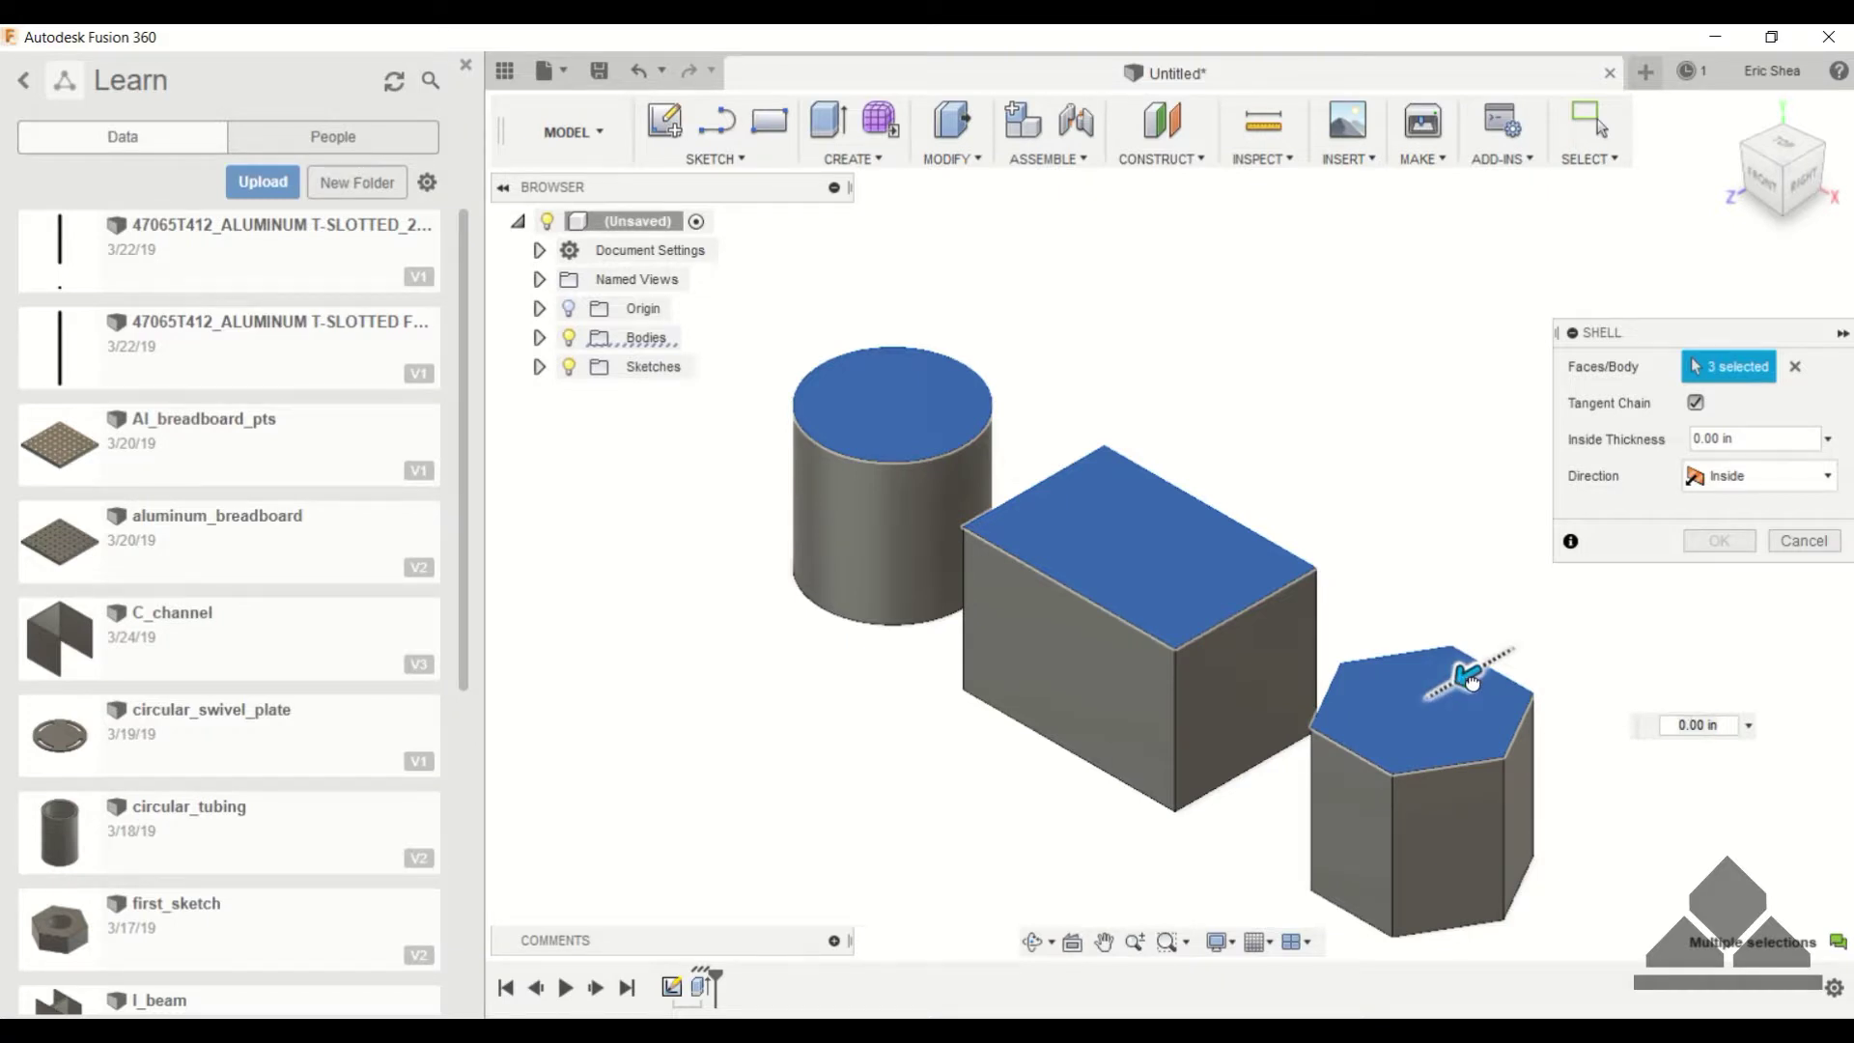
{"action": "left_click_drag", "start_coordinate": [1469, 682], "coordinate": [1468, 689]}
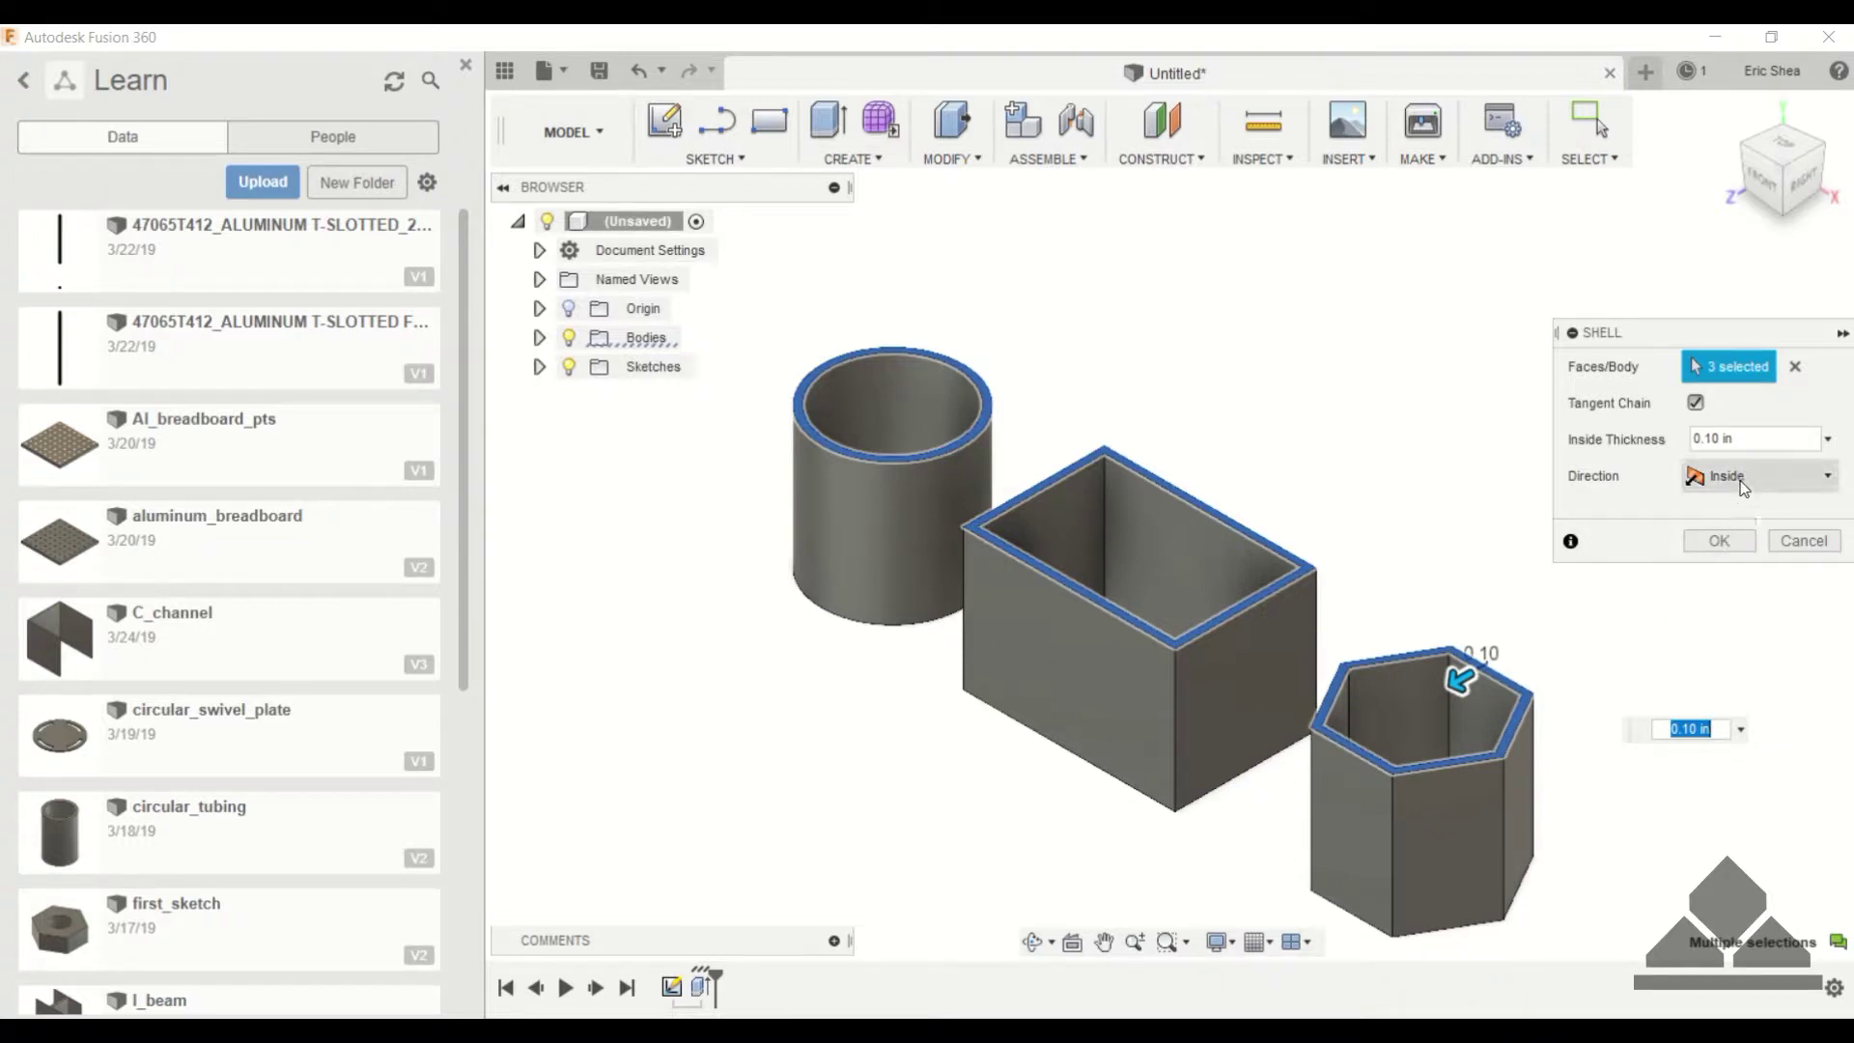
{"action": "left_click", "coordinate": [1726, 477]}
{"action": "left_click", "coordinate": [1719, 507]}
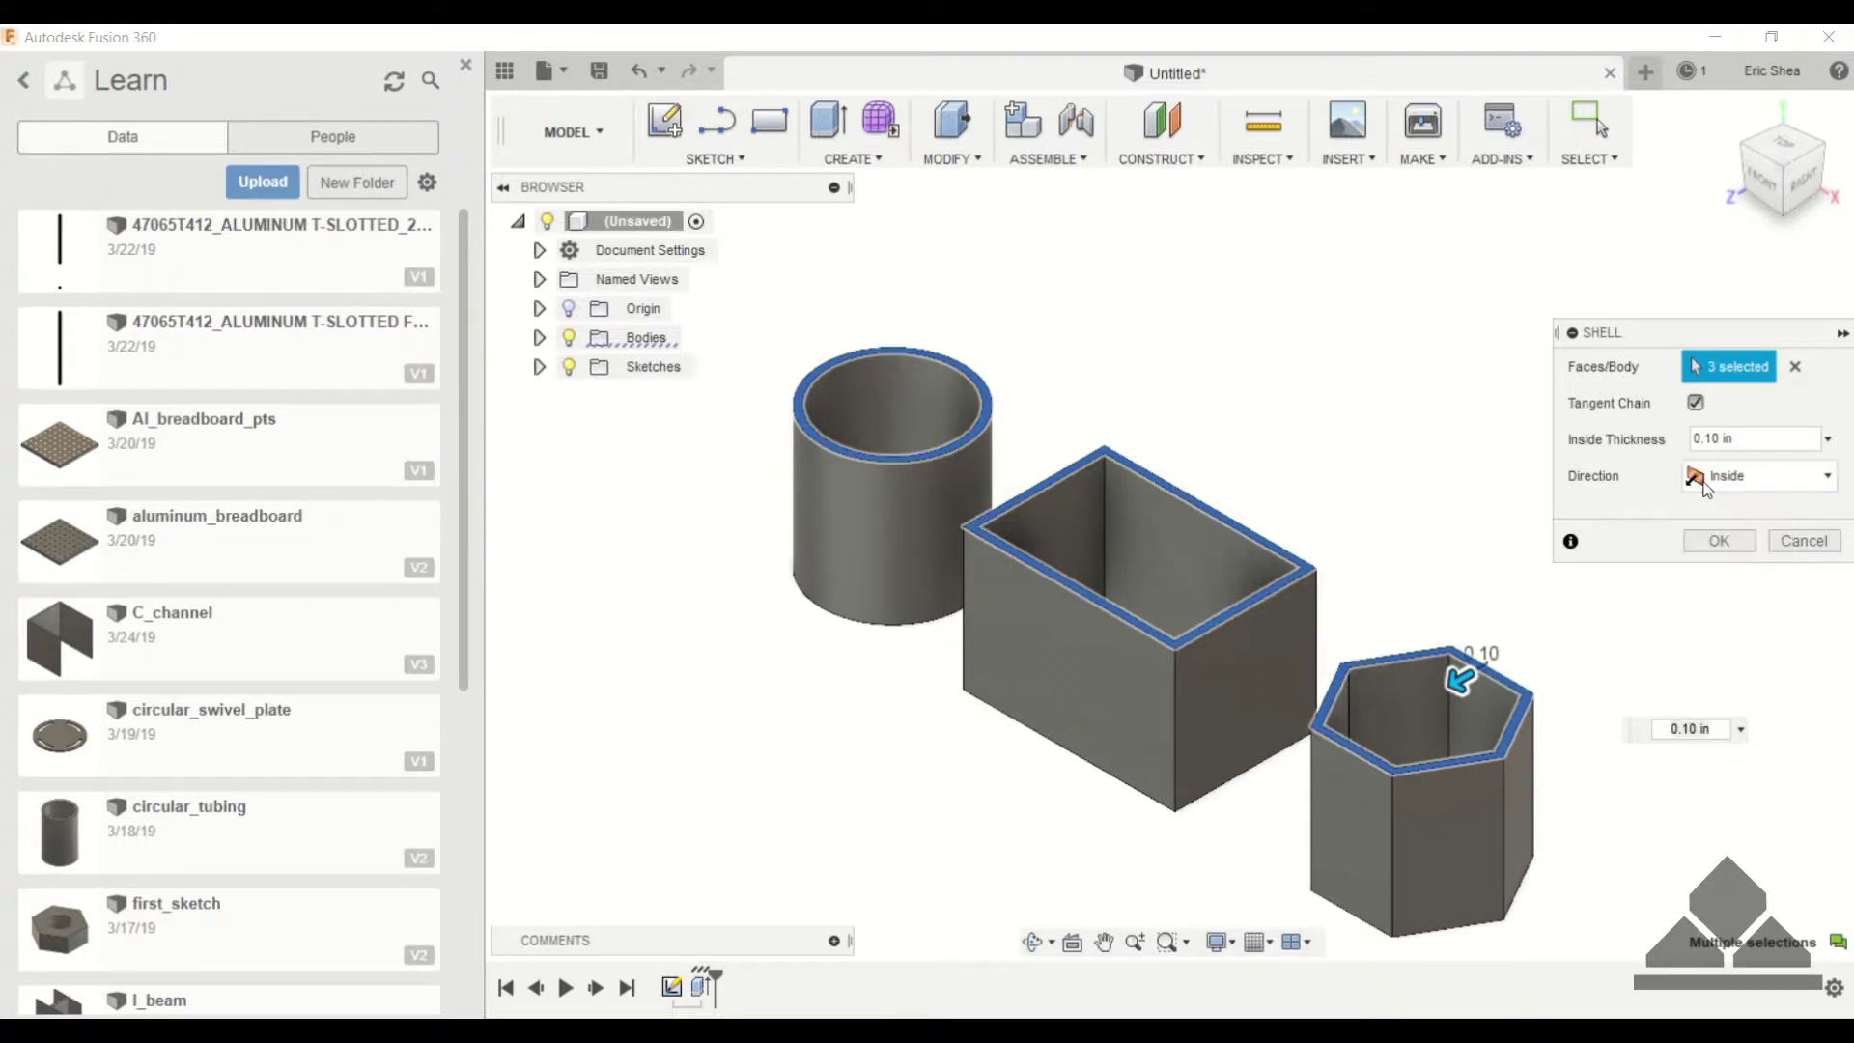
{"action": "left_click", "coordinate": [1721, 545]}
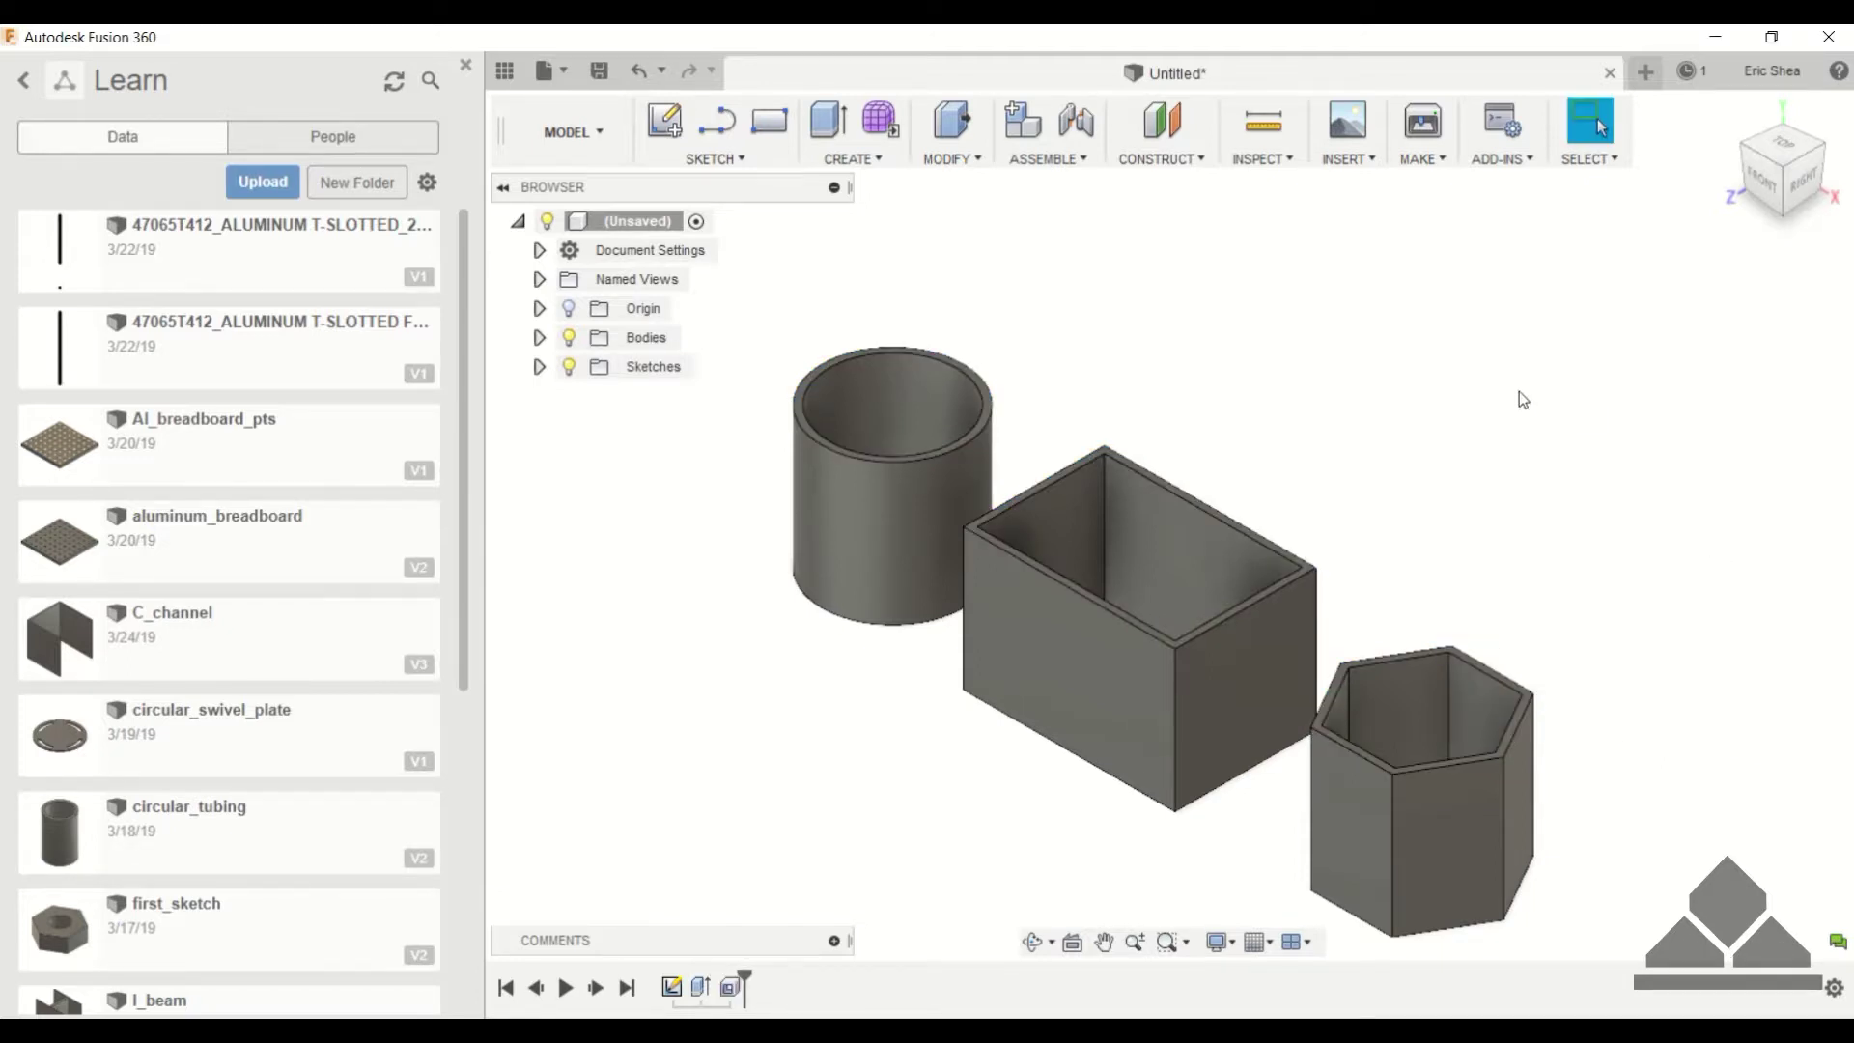
- Undo the shell of all three solids and shell only the cylinder through its top and bottom faces, 0.10 in thick, Inside direction
{"action": "middle_click_drag", "start_coordinate": [1520, 391], "coordinate": [1537, 453], "text": "shift"}
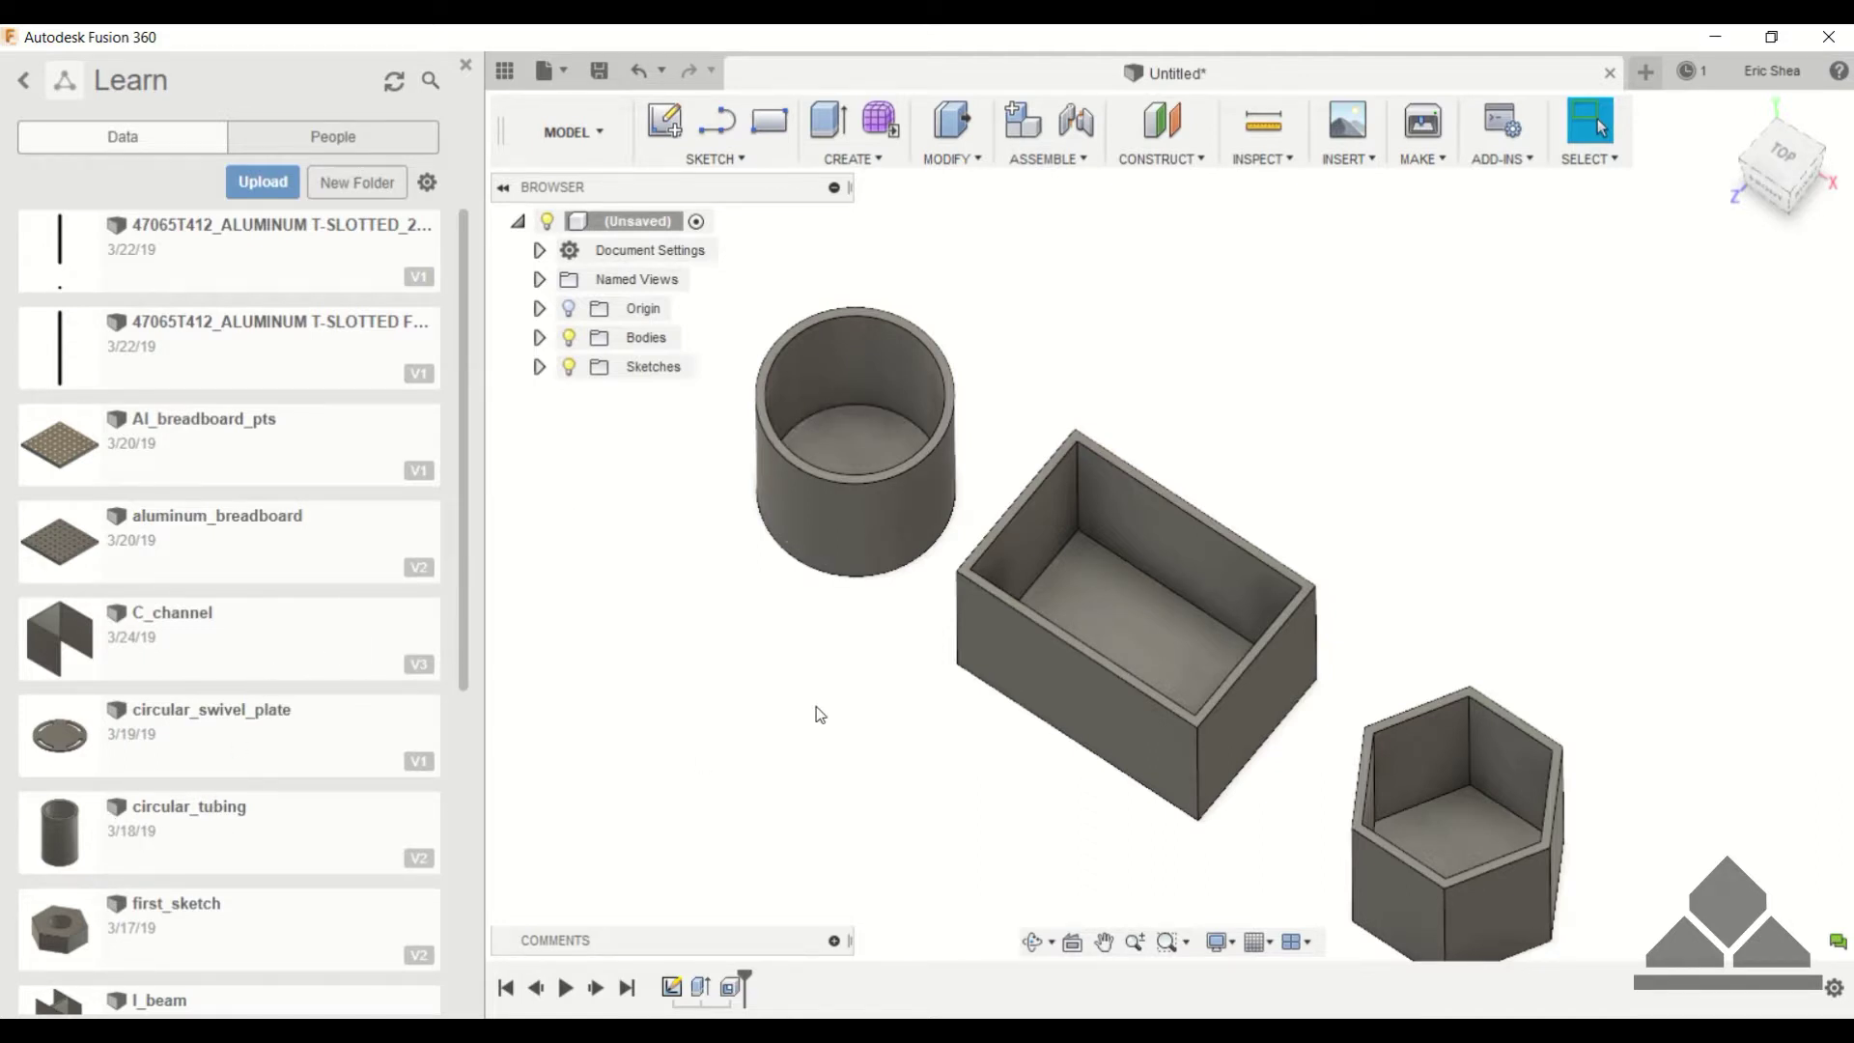
{"action": "key", "text": "ctrl+z"}
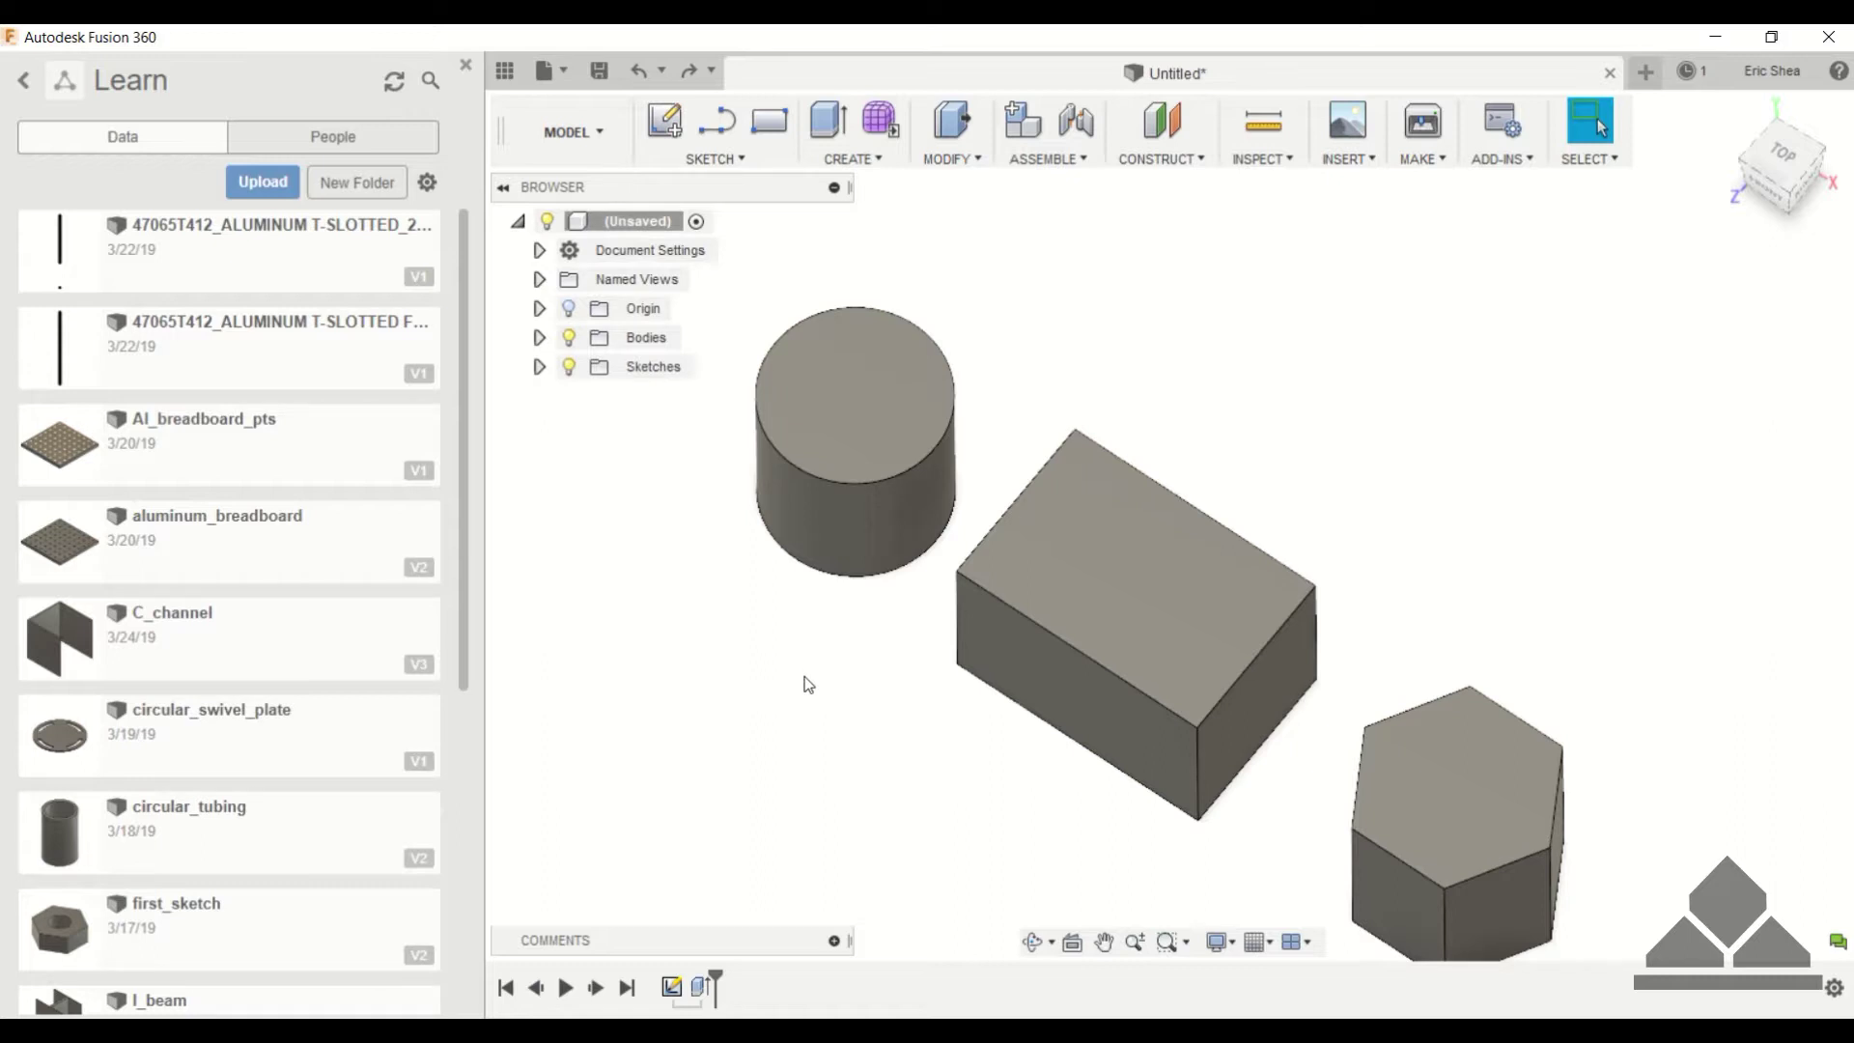
{"action": "left_click", "coordinate": [950, 159]}
{"action": "left_click", "coordinate": [956, 257]}
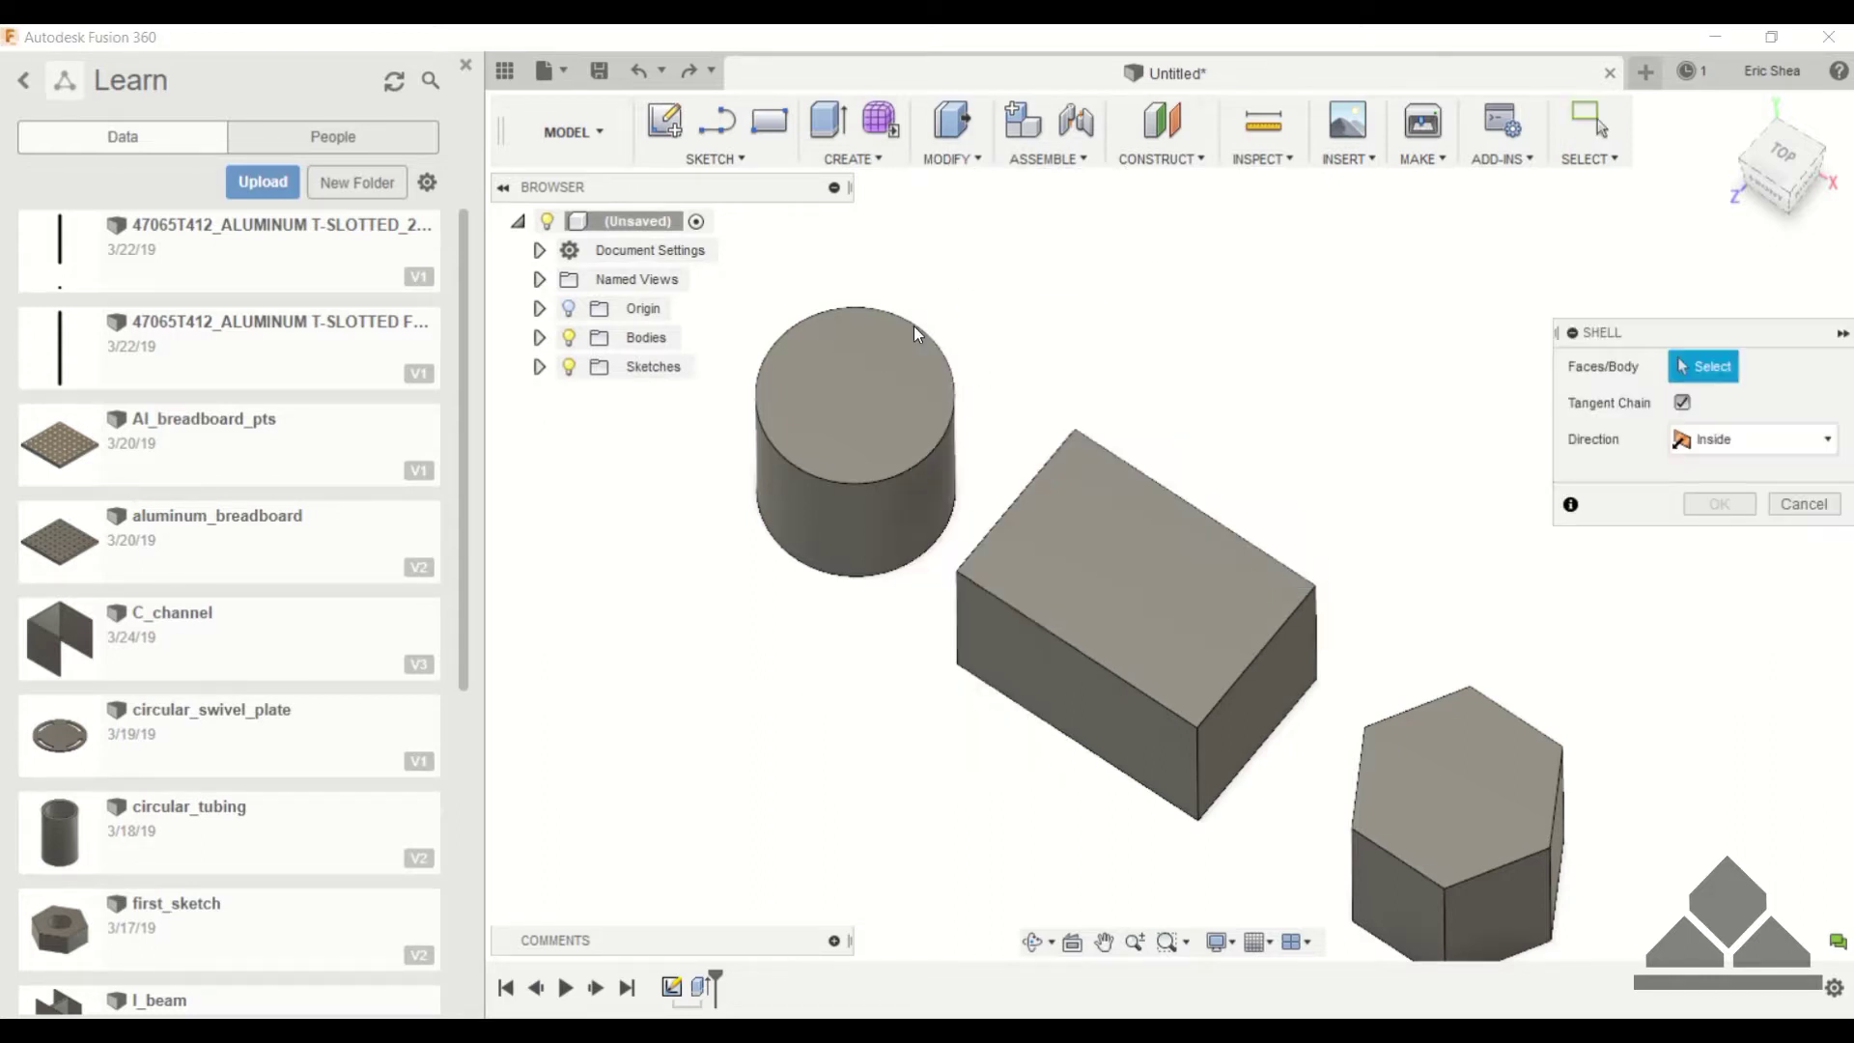
{"action": "left_click", "coordinate": [871, 373]}
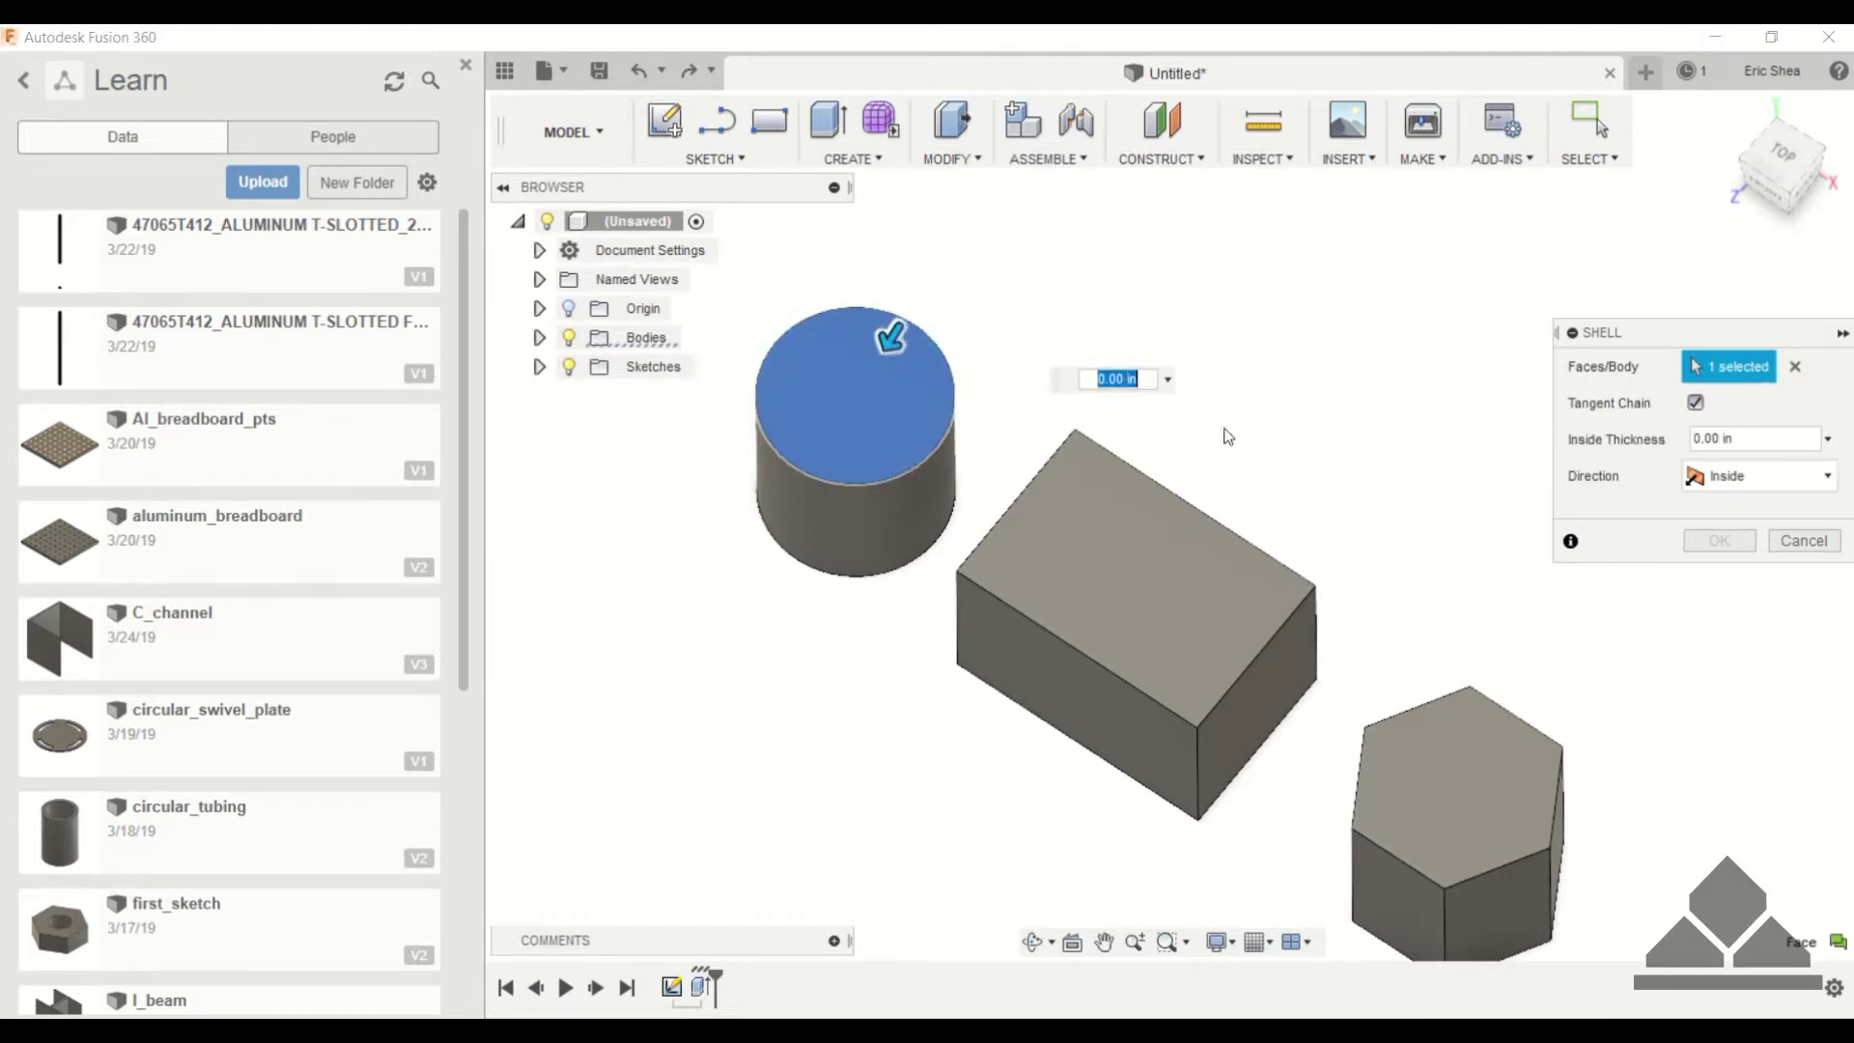
{"action": "middle_click_drag", "start_coordinate": [1324, 459], "coordinate": [1329, 269], "text": "shift"}
{"action": "left_click", "coordinate": [858, 817]}
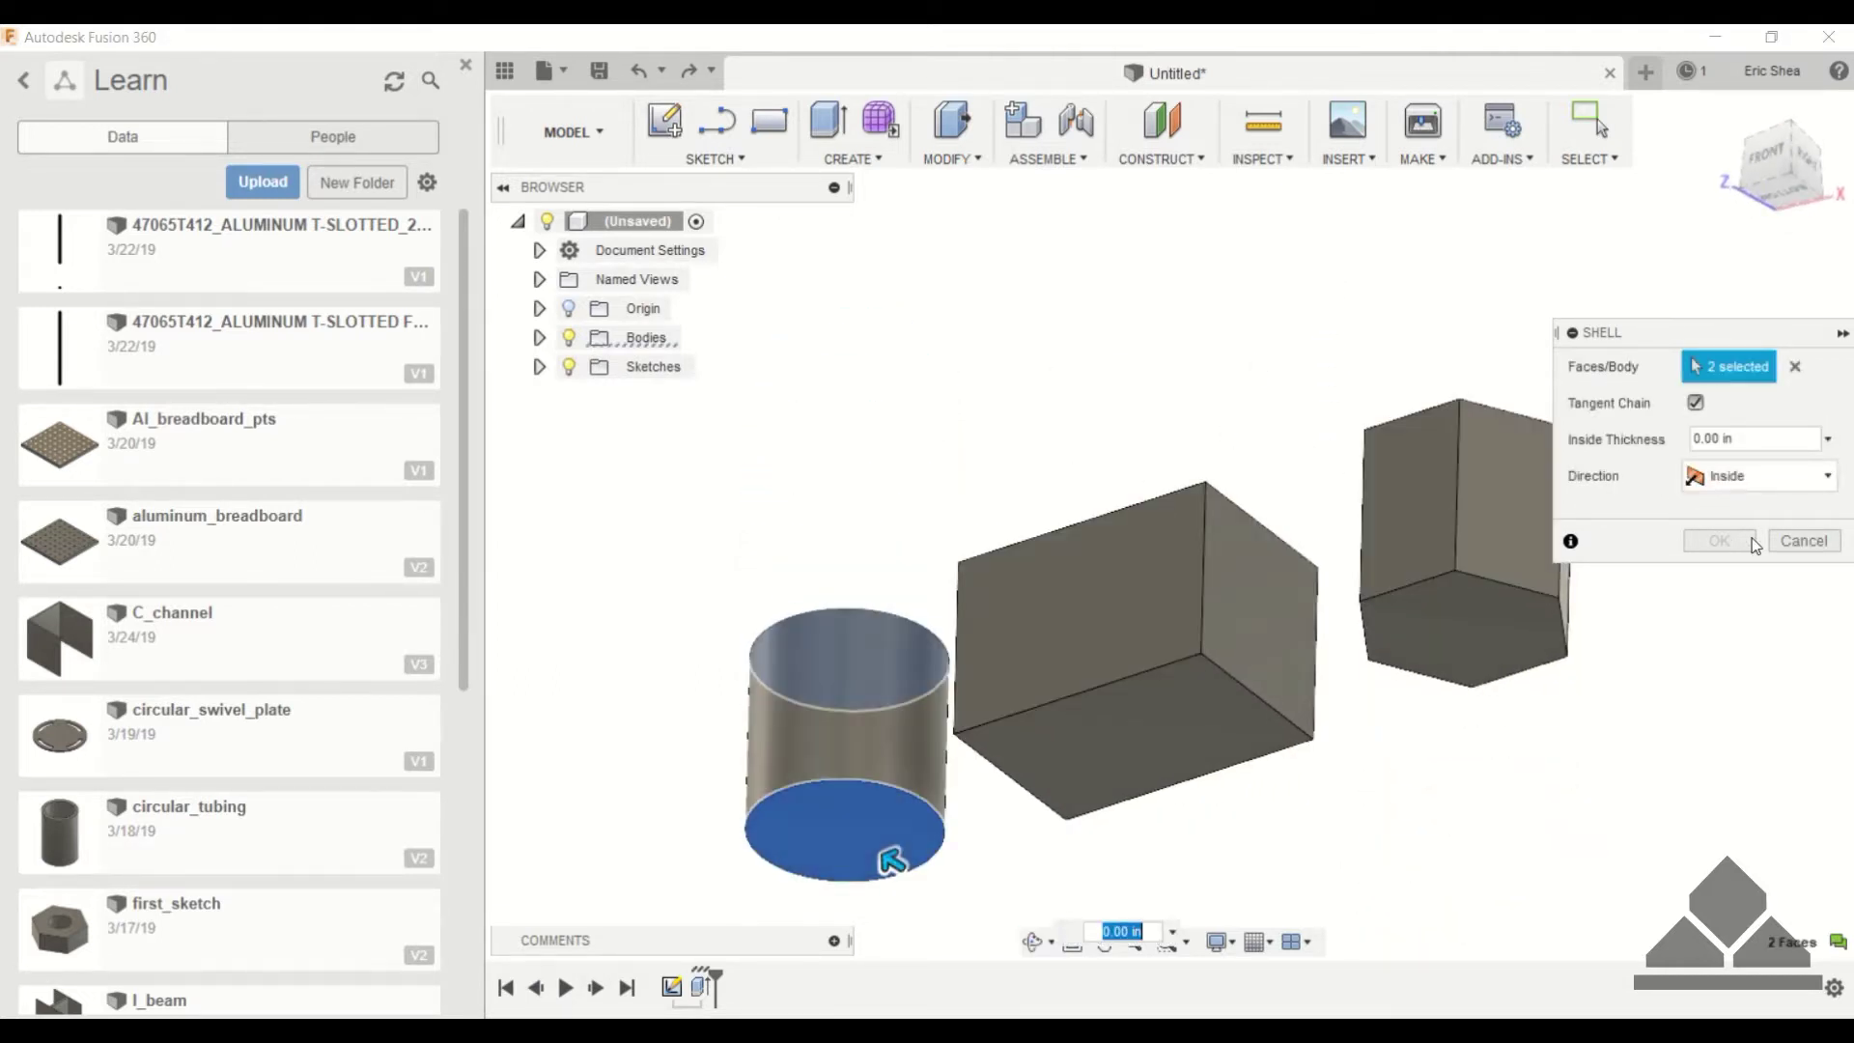
{"action": "middle_click_drag", "start_coordinate": [1052, 472], "coordinate": [1048, 620], "text": "shift"}
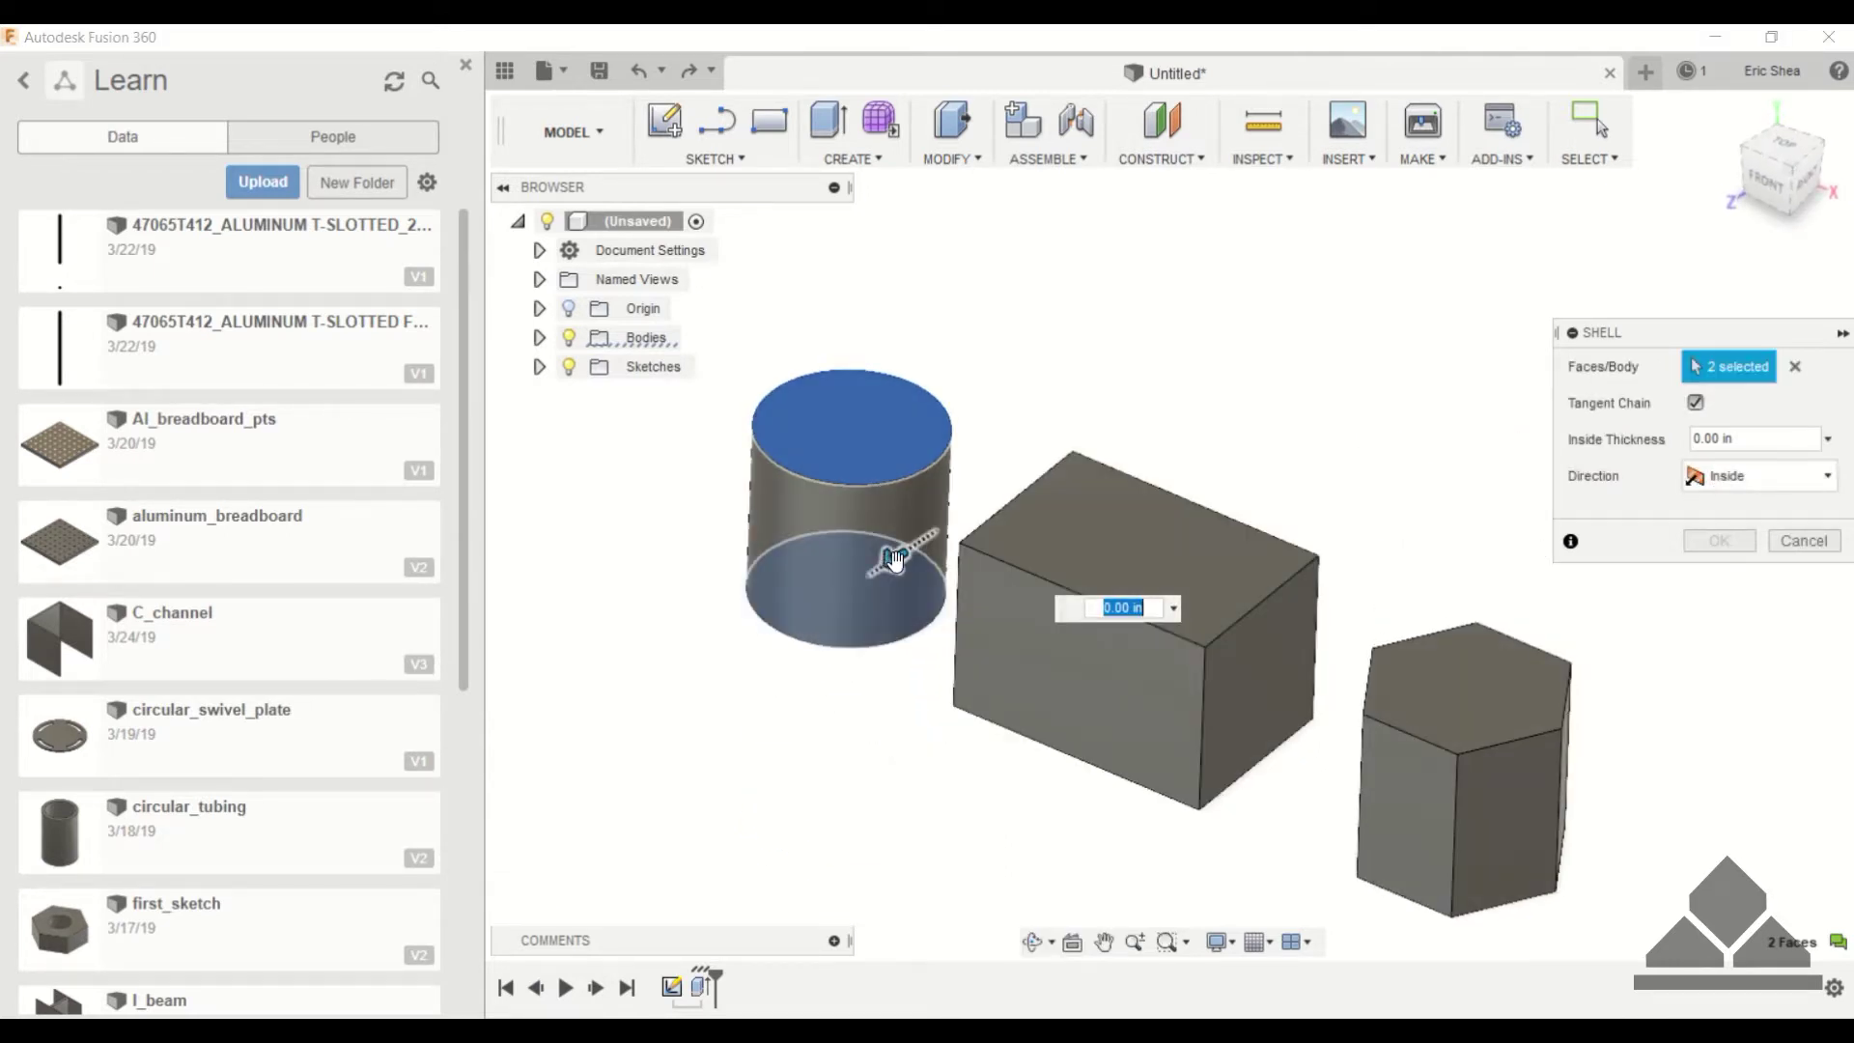
{"action": "left_click_drag", "start_coordinate": [889, 556], "coordinate": [887, 567]}
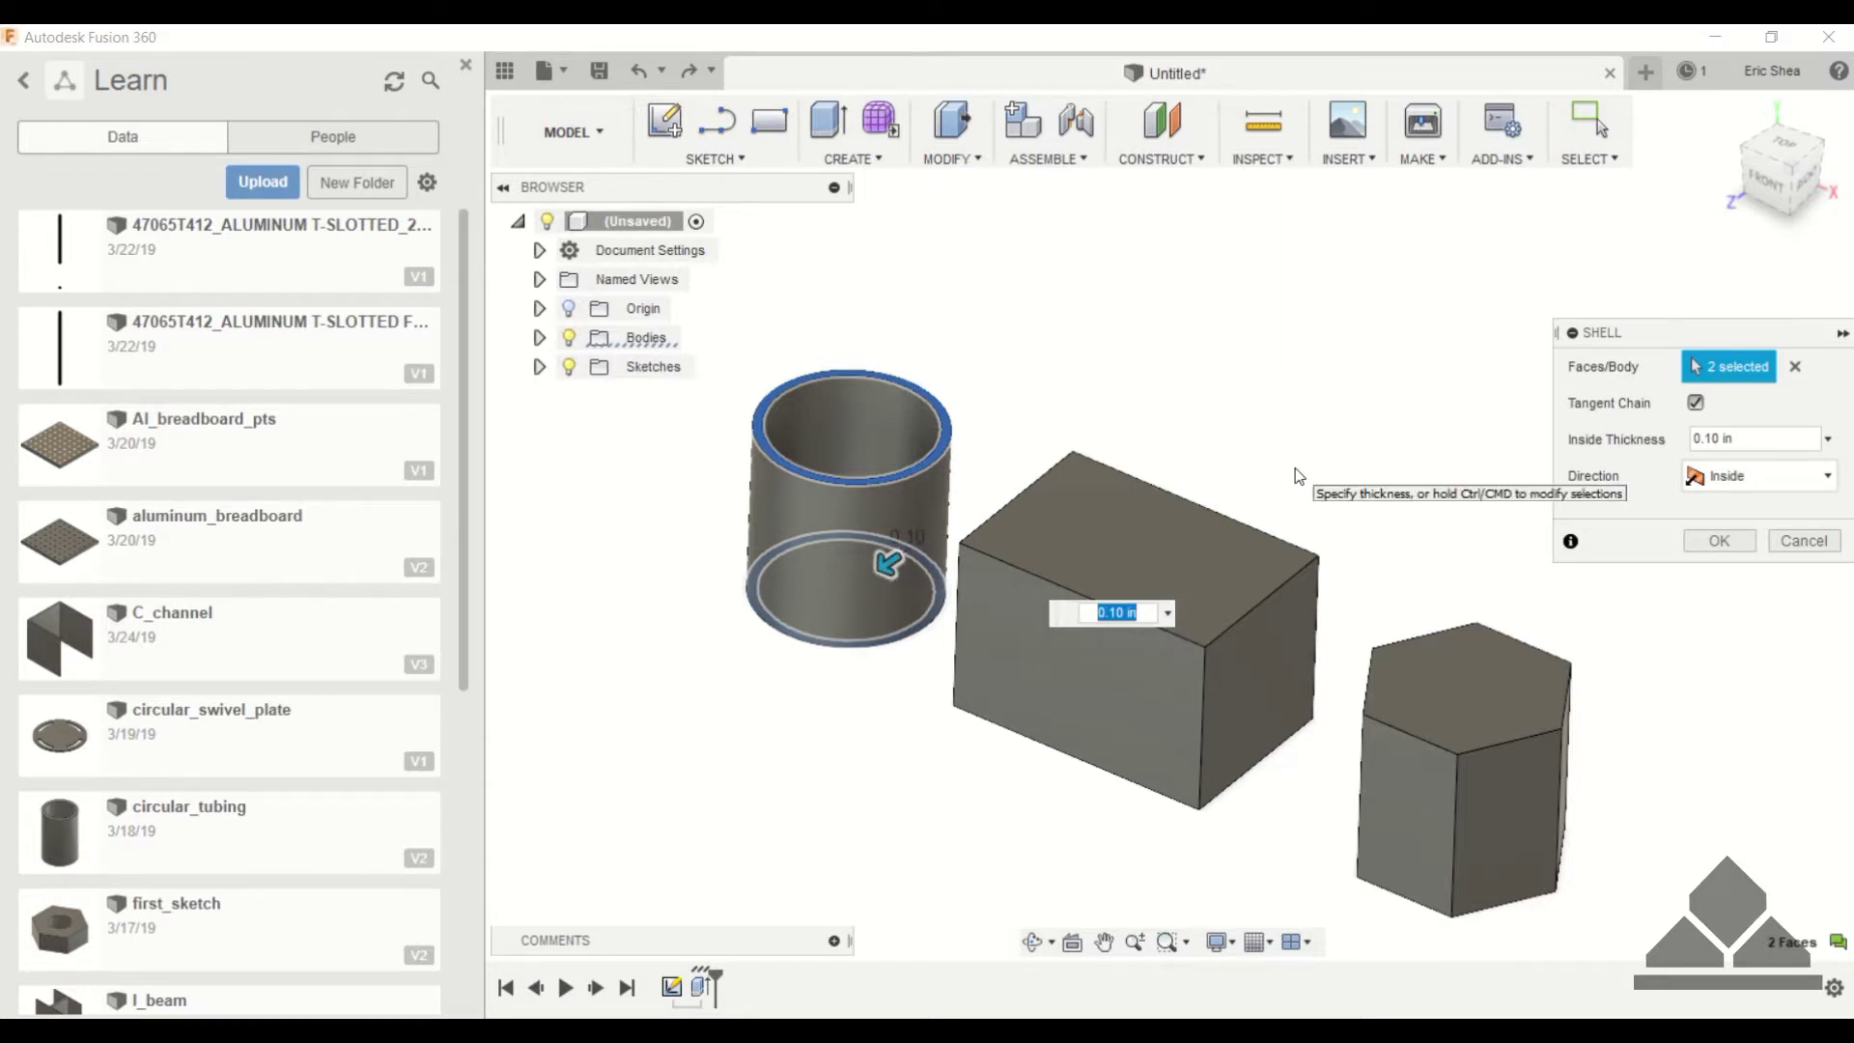
{"action": "left_click", "coordinate": [1719, 540]}
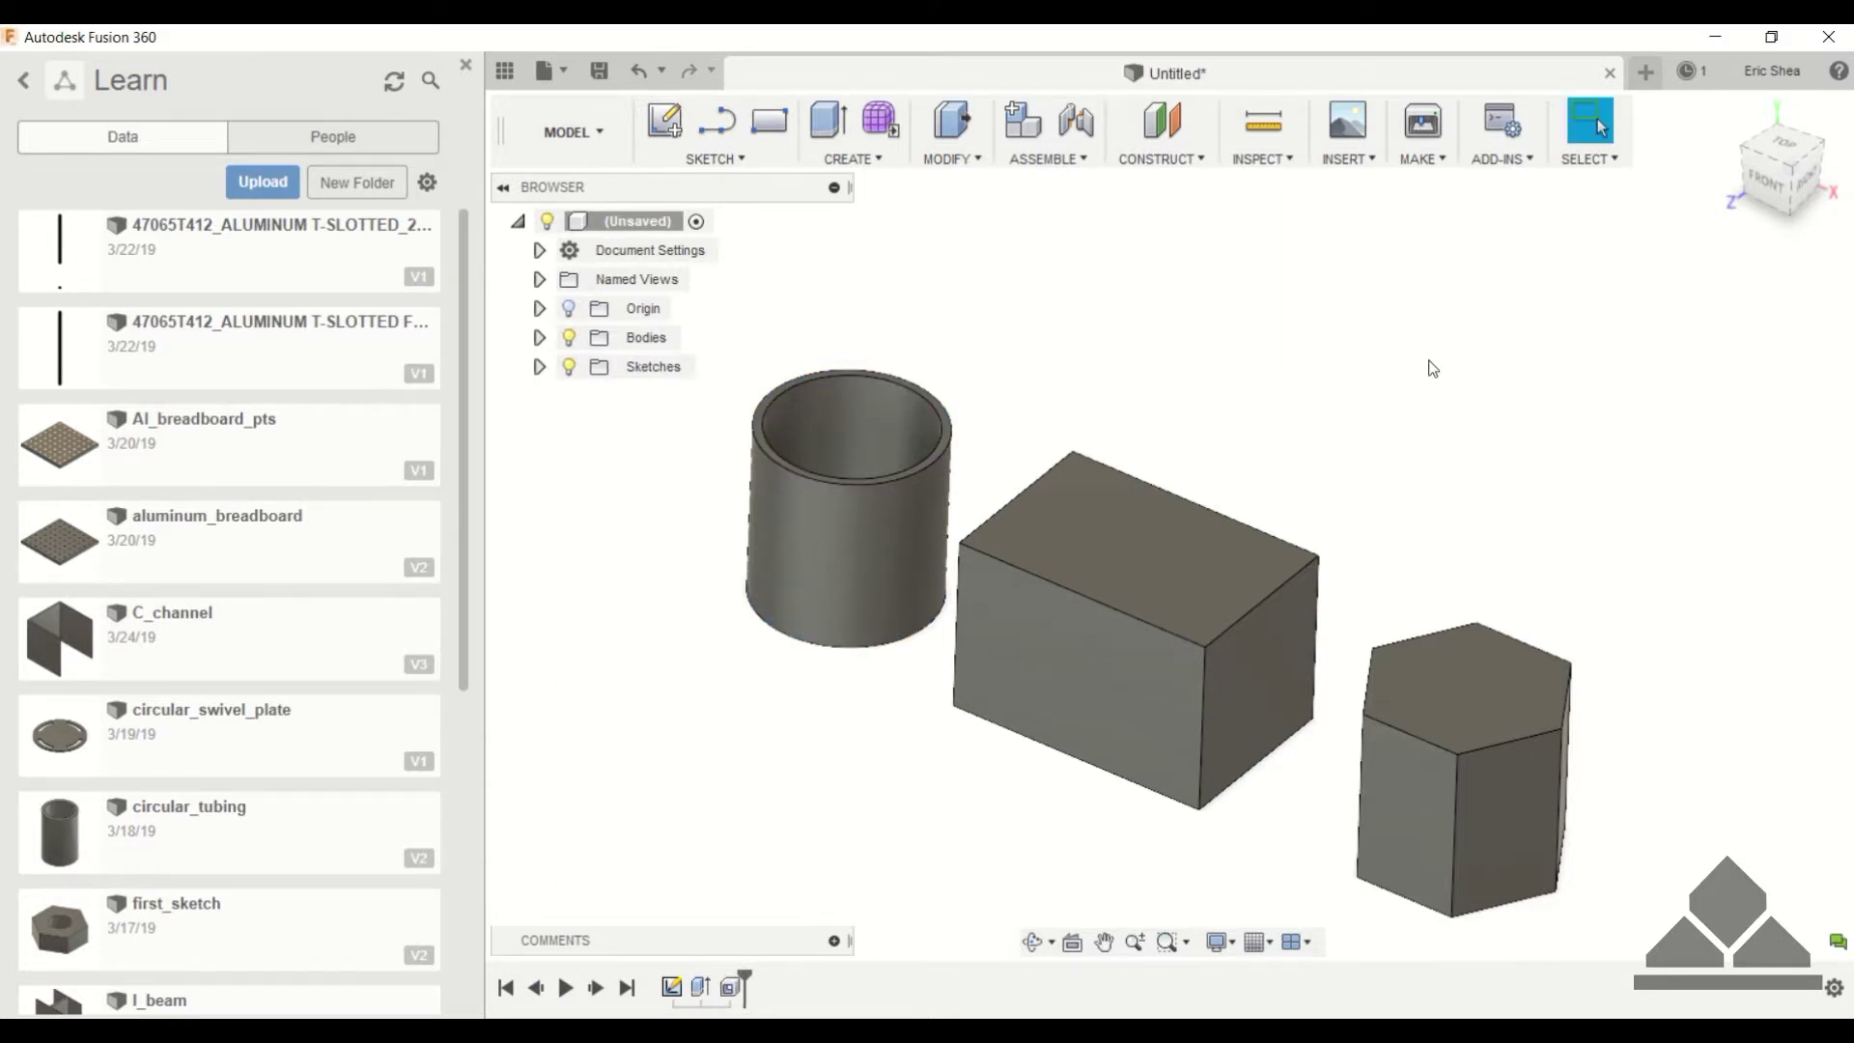
- Chamfer the four bottom edges of the rectangular box with an equal distance of 0.30 in
{"action": "middle_click_drag", "start_coordinate": [1432, 365], "coordinate": [1357, 418], "text": "shift"}
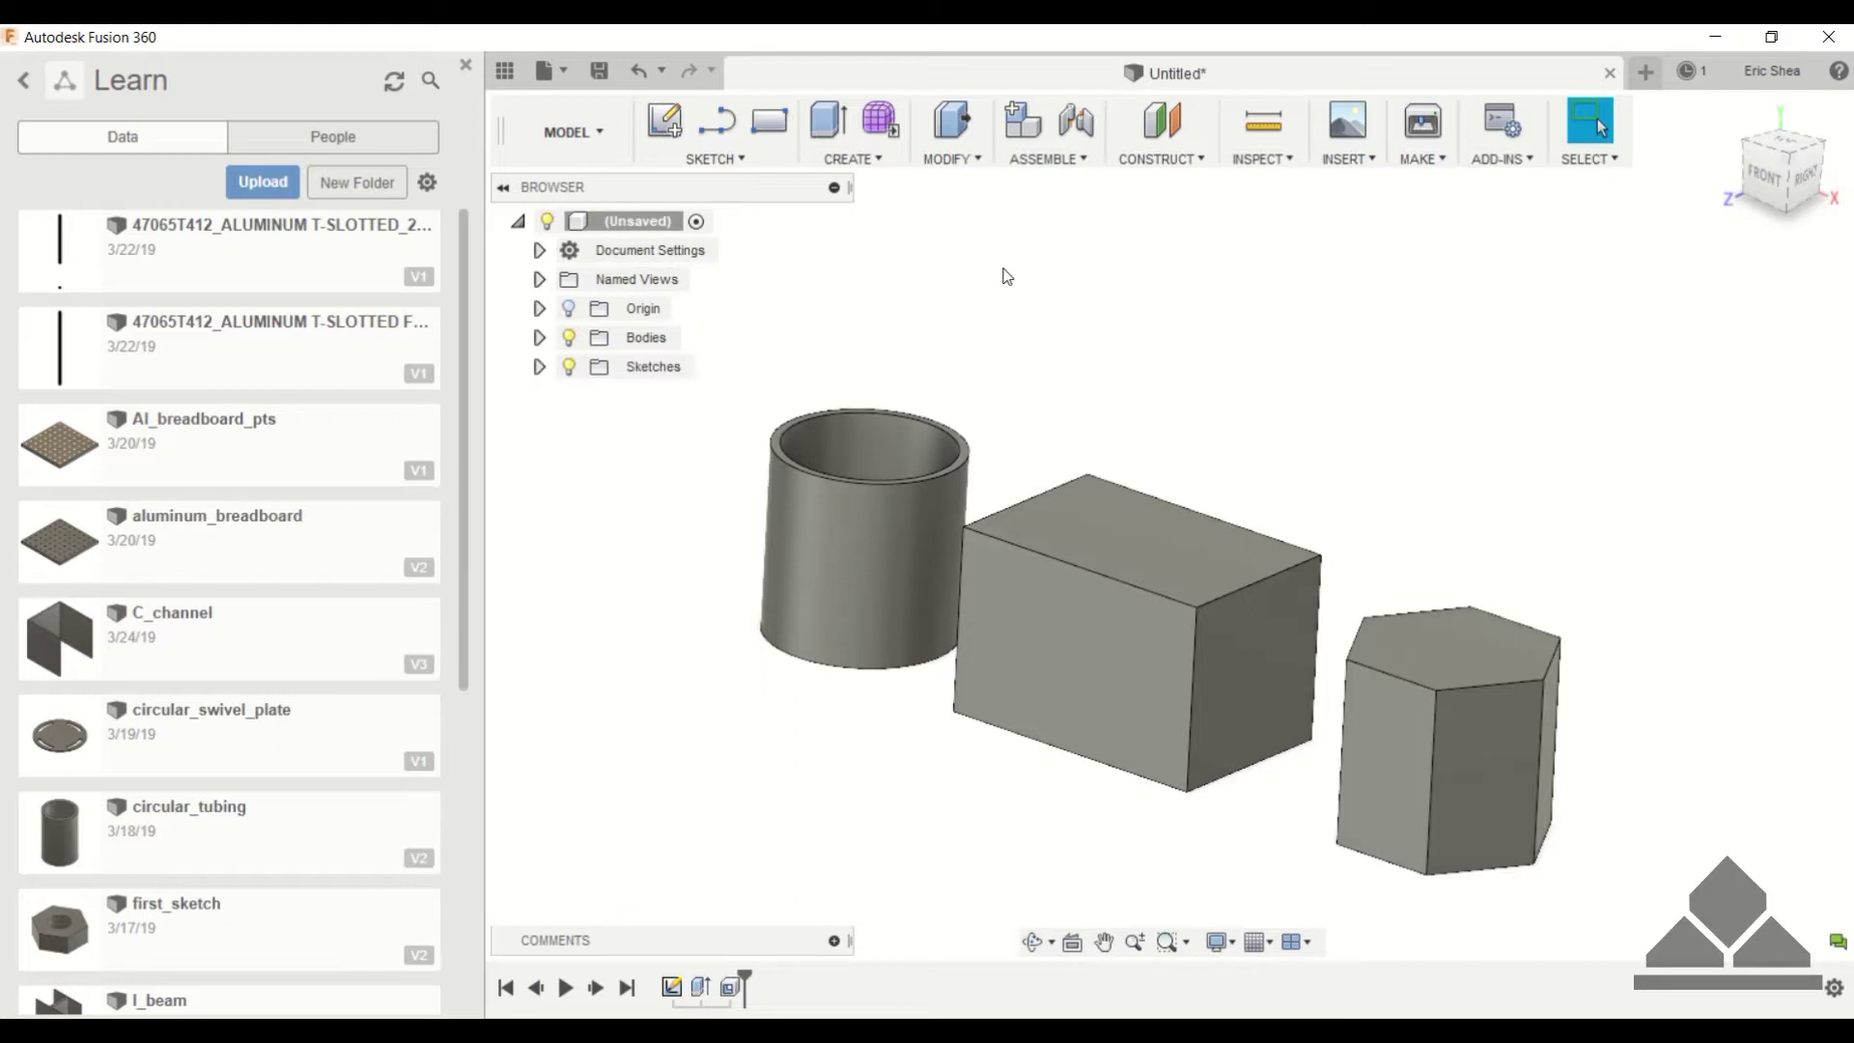
{"action": "left_click", "coordinate": [976, 161]}
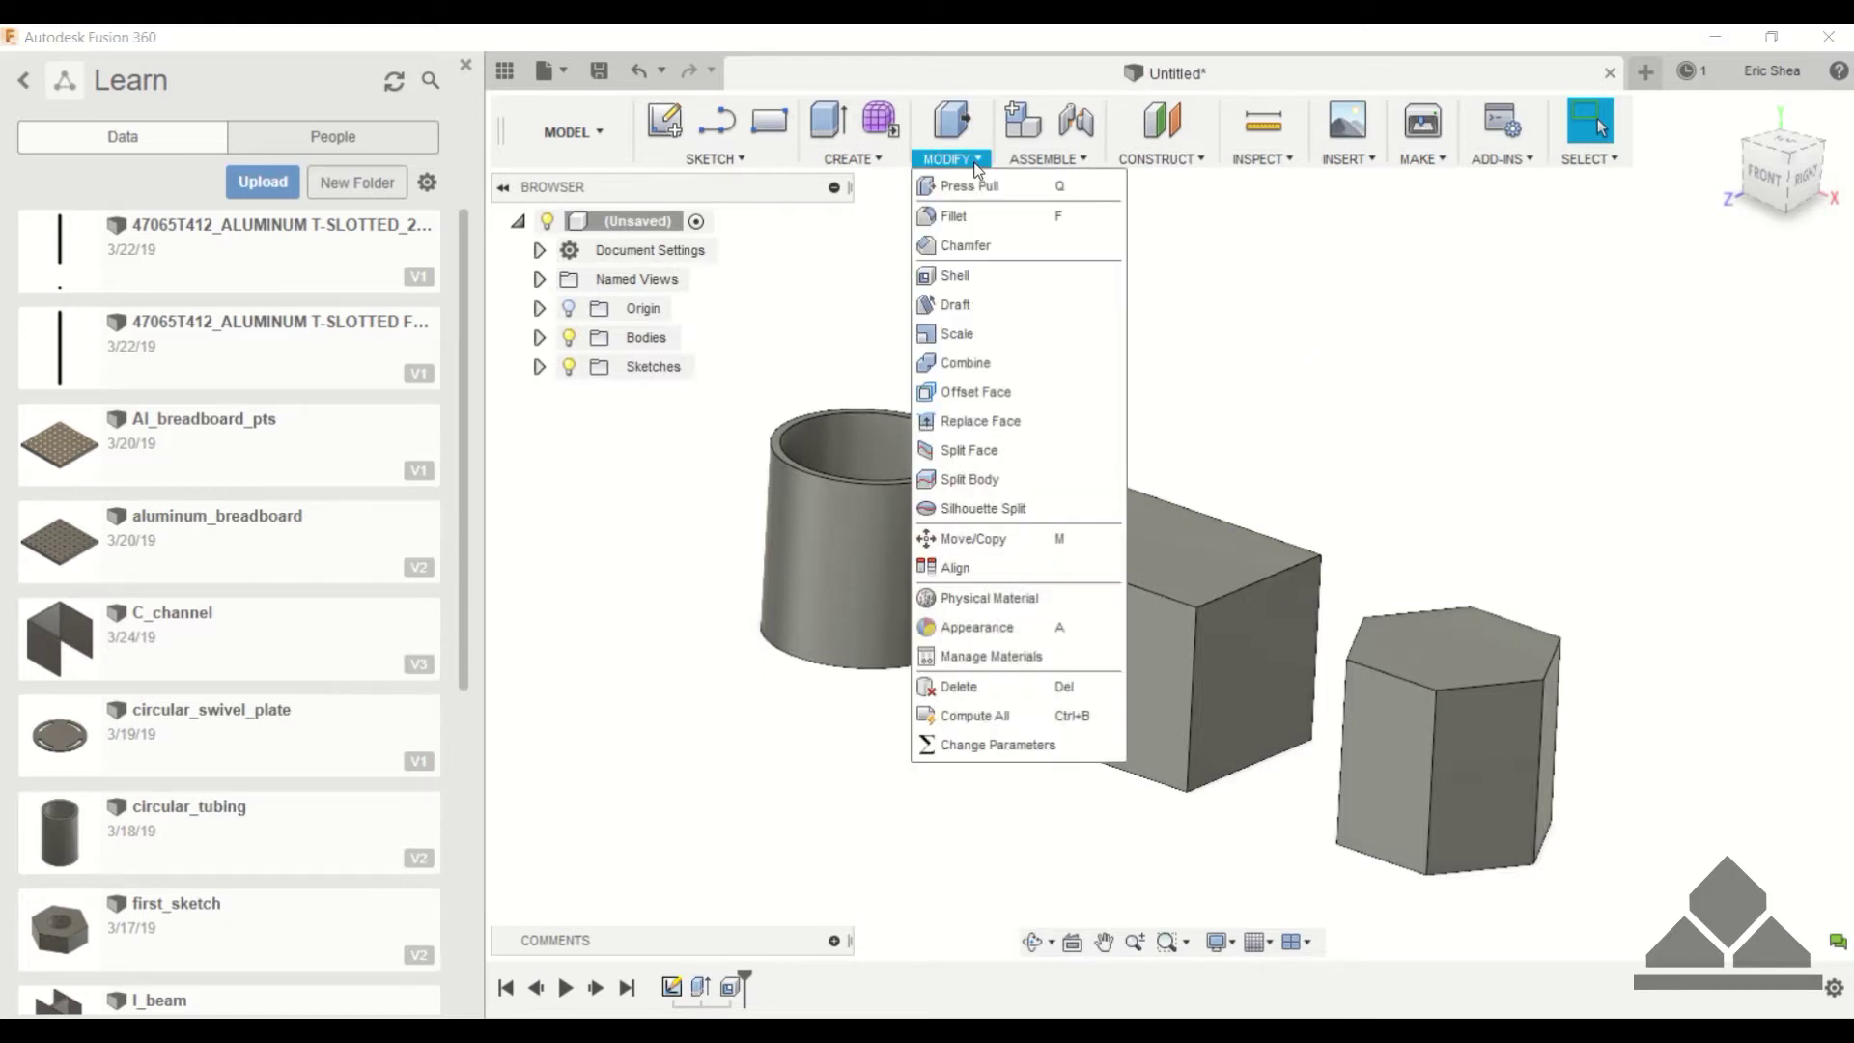
{"action": "left_click", "coordinate": [983, 247]}
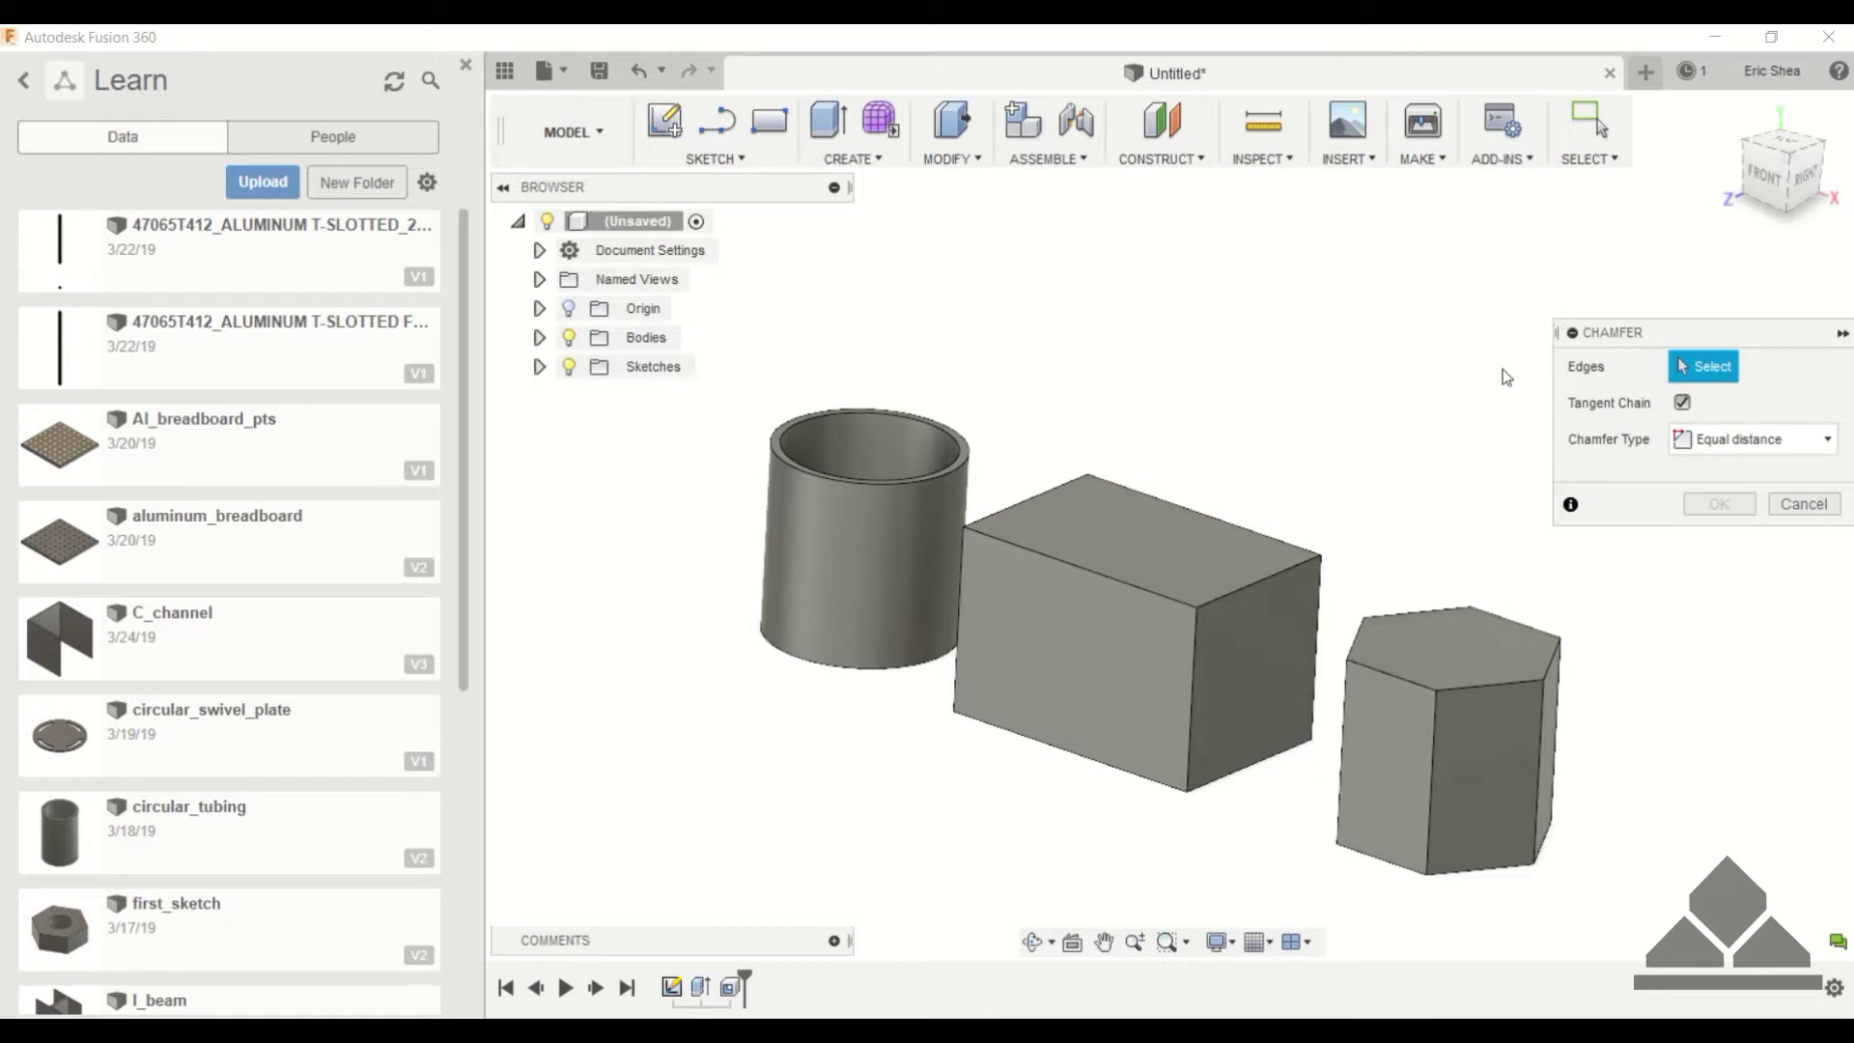
{"action": "scroll", "coordinate": [1135, 779], "scroll_direction": "up", "scroll_amount": 2}
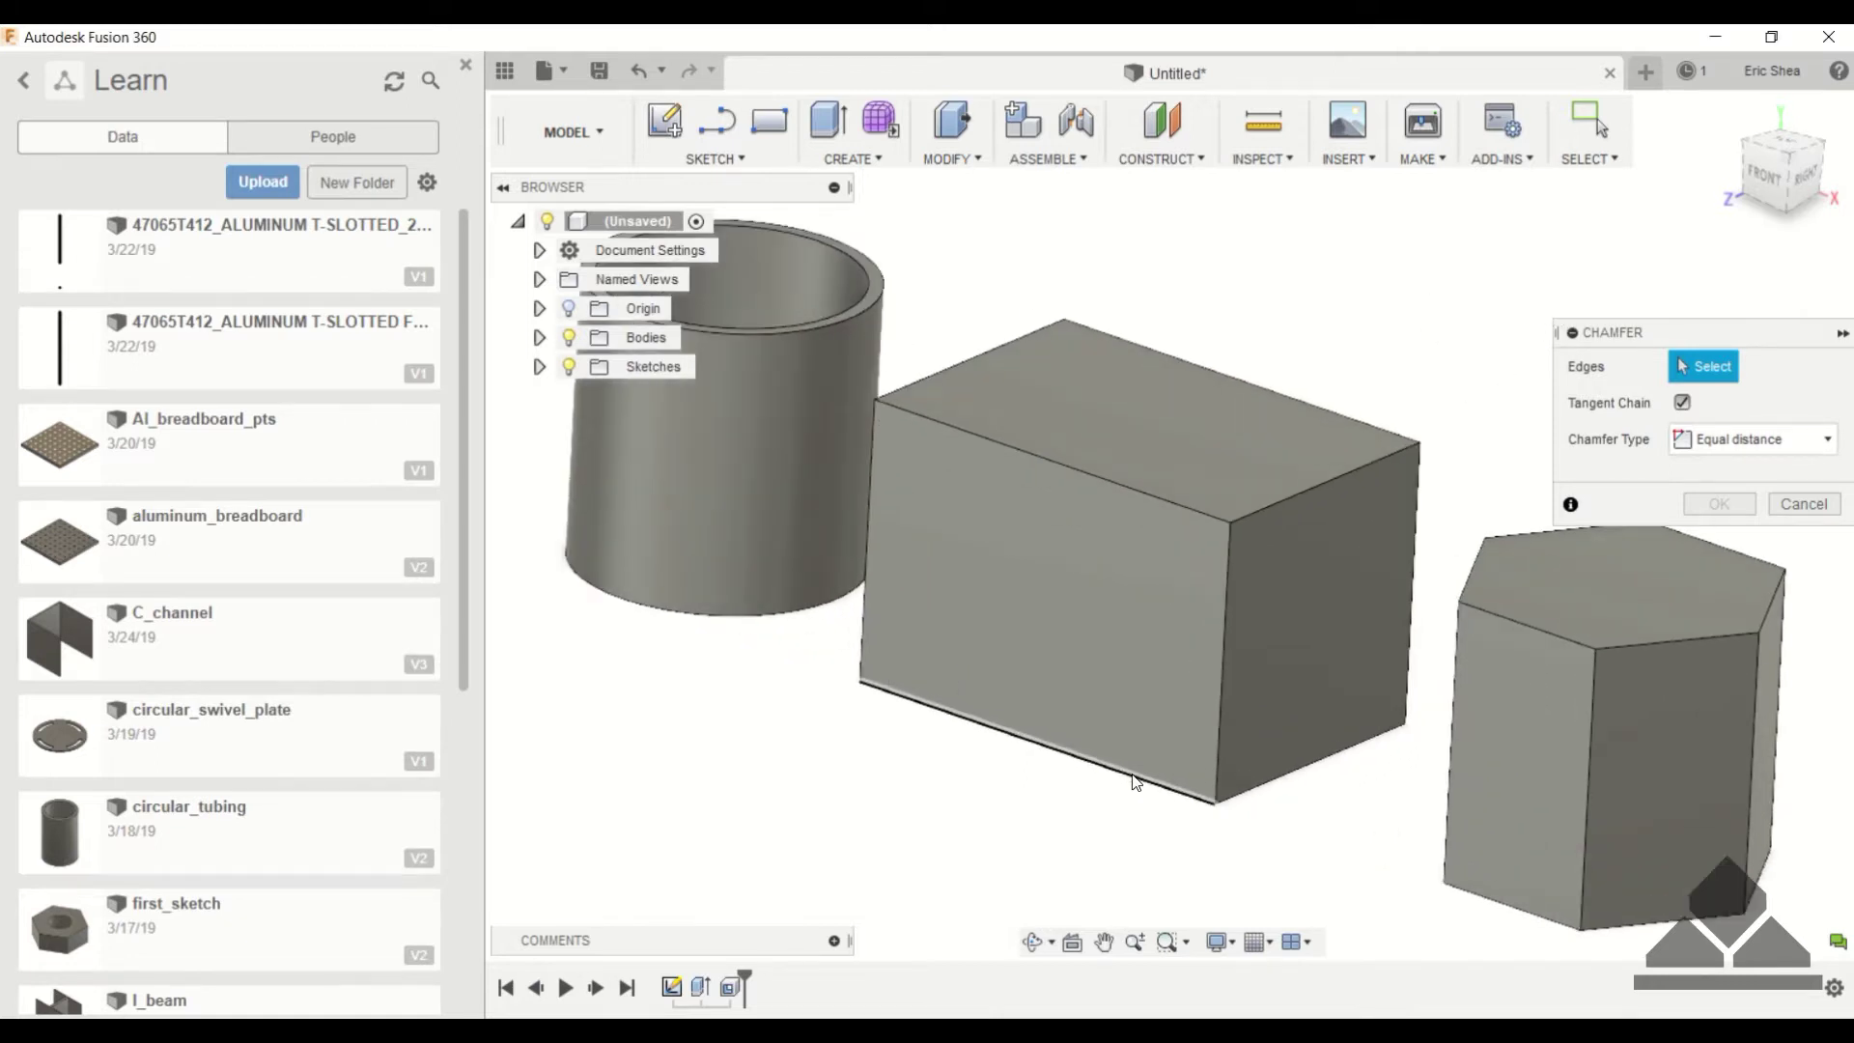
{"action": "left_click", "coordinate": [1137, 775]}
{"action": "left_click", "coordinate": [1282, 790]}
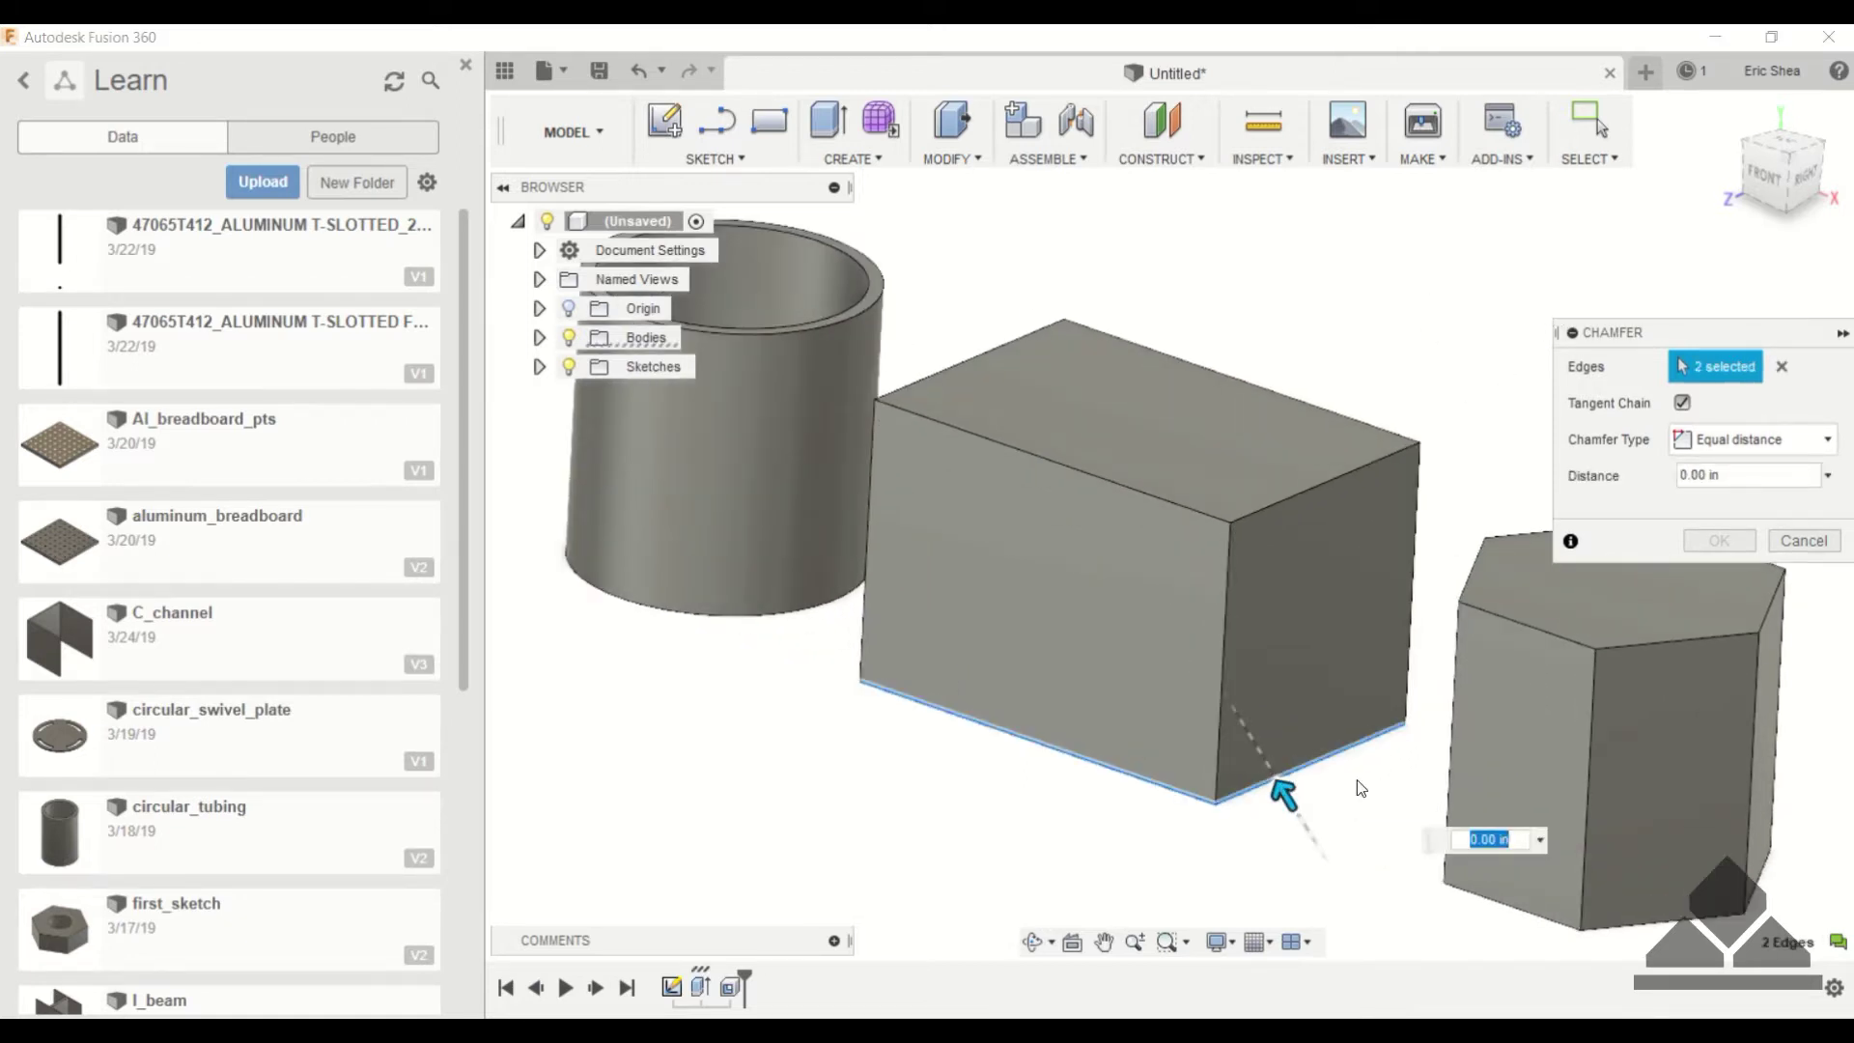
{"action": "middle_click_drag", "start_coordinate": [1357, 780], "coordinate": [1089, 767]}
{"action": "left_click", "coordinate": [1212, 787]}
{"action": "middle_click_drag", "start_coordinate": [1526, 748], "coordinate": [1292, 850], "text": "shift"}
{"action": "left_click", "coordinate": [1265, 850]}
{"action": "left_click_drag", "start_coordinate": [1278, 832], "coordinate": [1264, 801]}
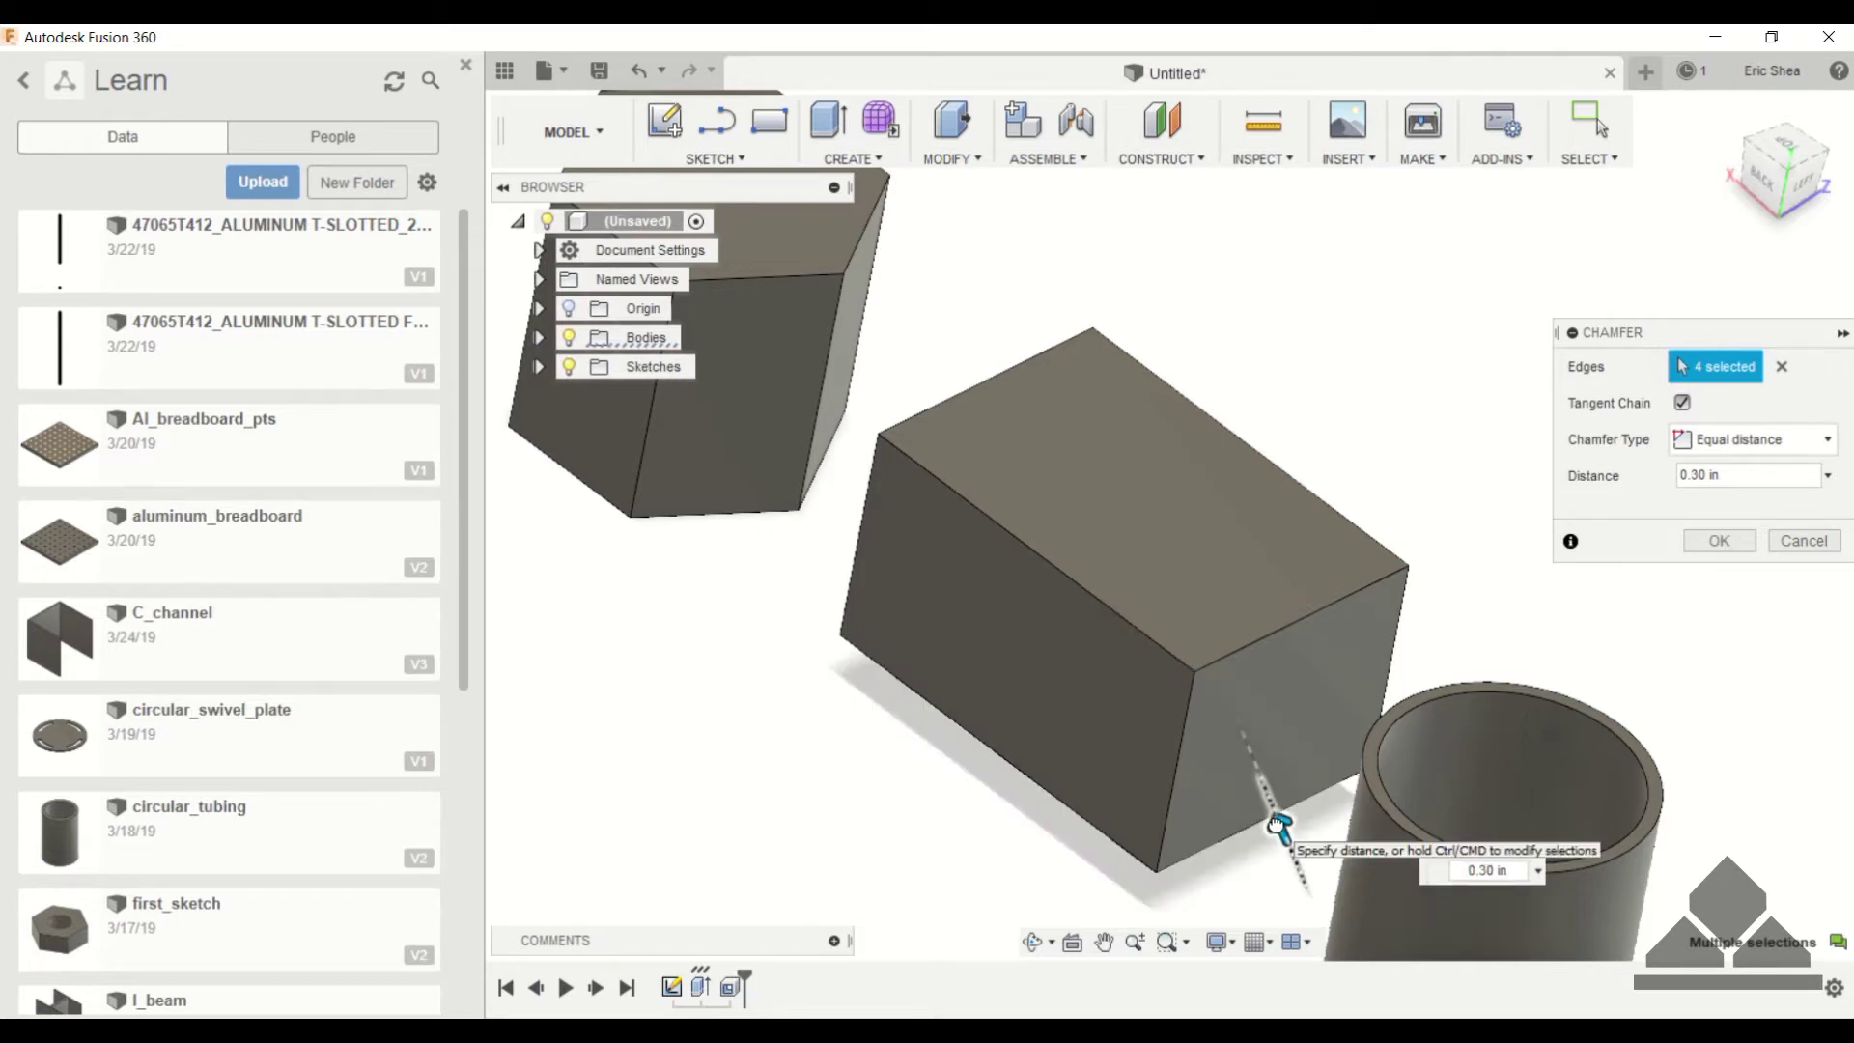
{"action": "middle_click_drag", "start_coordinate": [944, 836], "coordinate": [938, 762], "text": "shift"}
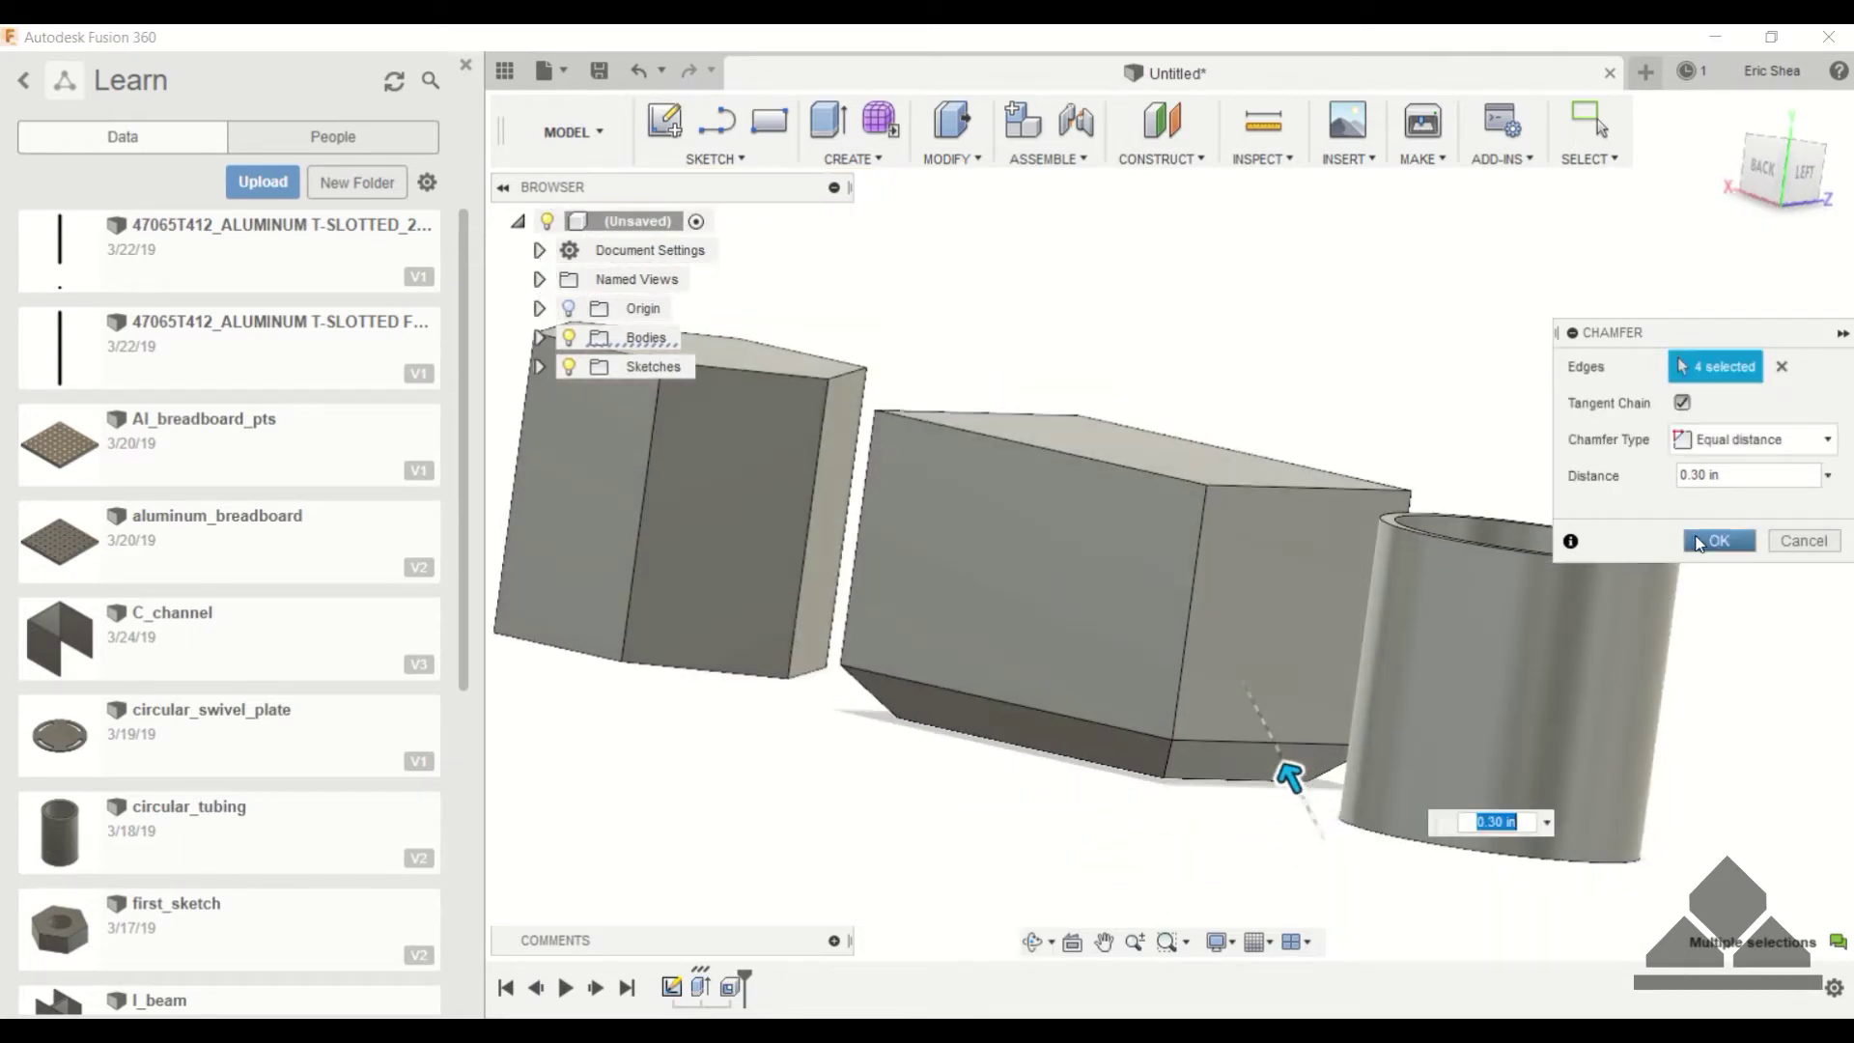
{"action": "left_click", "coordinate": [1720, 541]}
- Shell the chamfered box through its top face with the Inside direction
{"action": "middle_click_drag", "start_coordinate": [1388, 367], "coordinate": [1319, 304], "text": "shift"}
{"action": "left_click", "coordinate": [952, 160]}
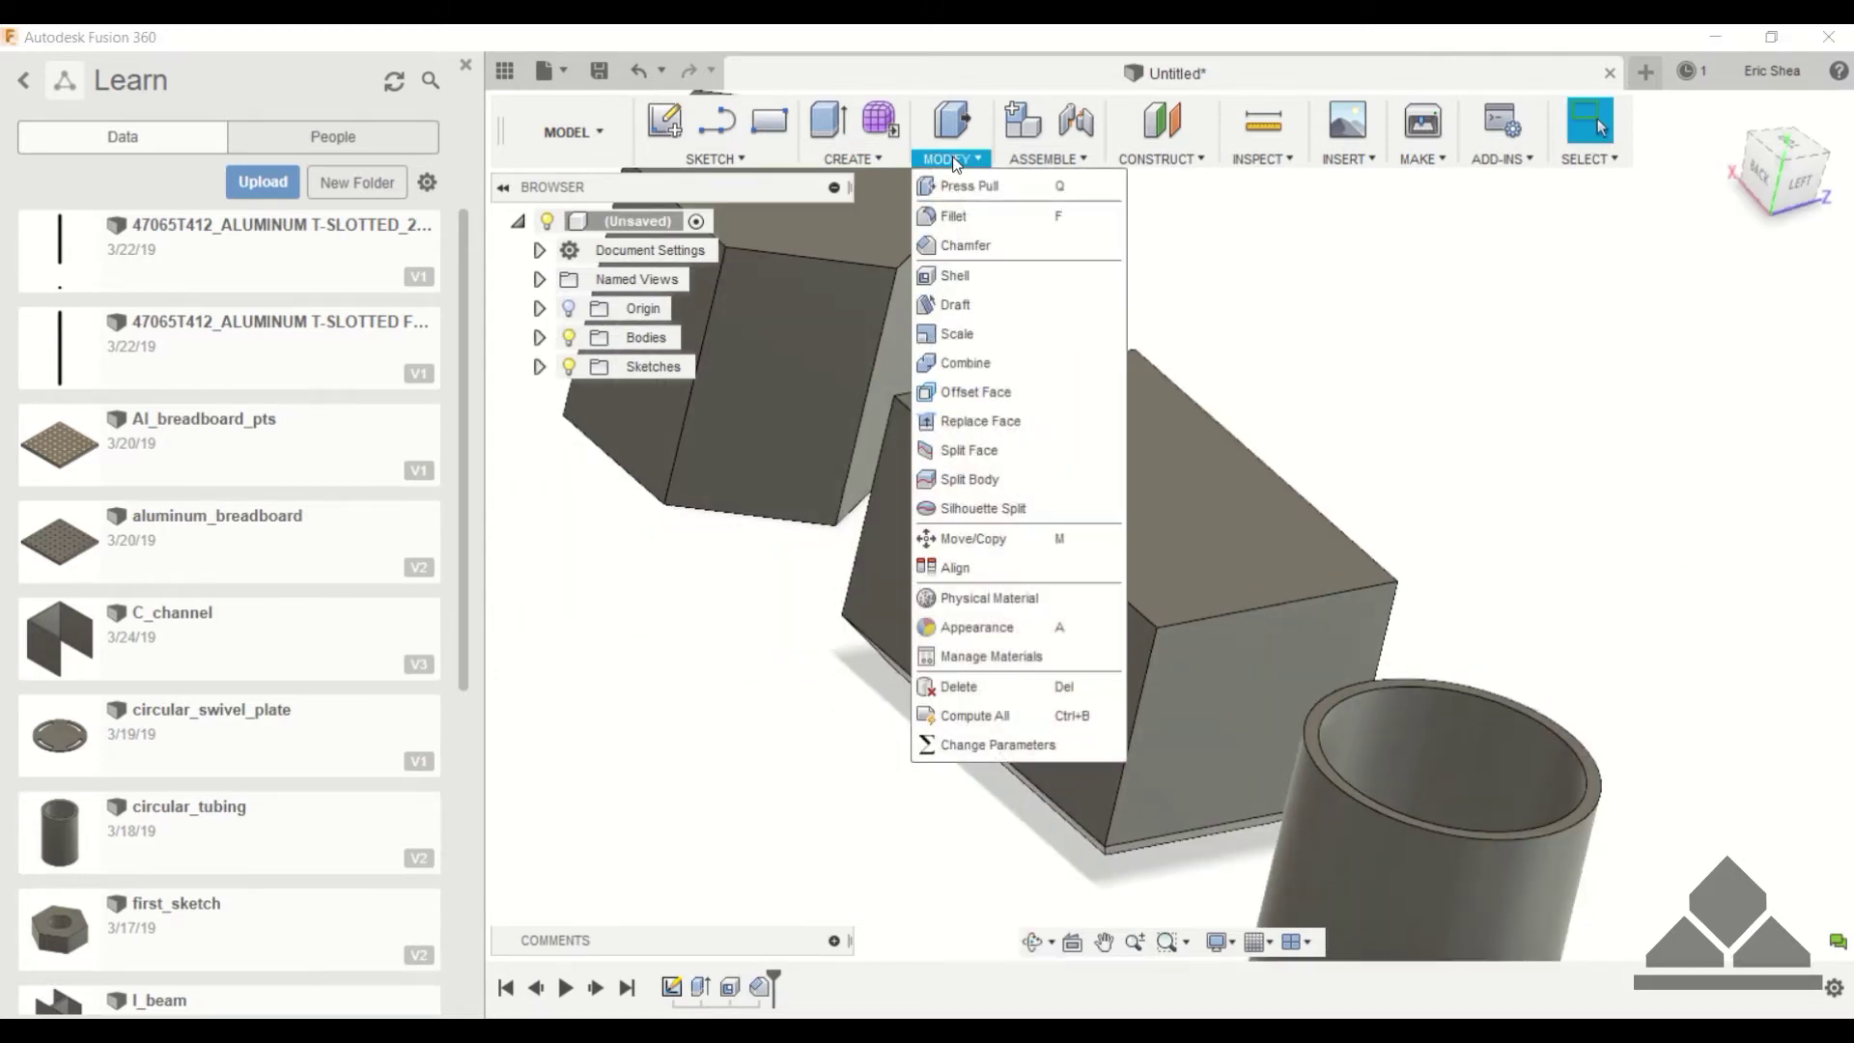
{"action": "left_click", "coordinate": [971, 279]}
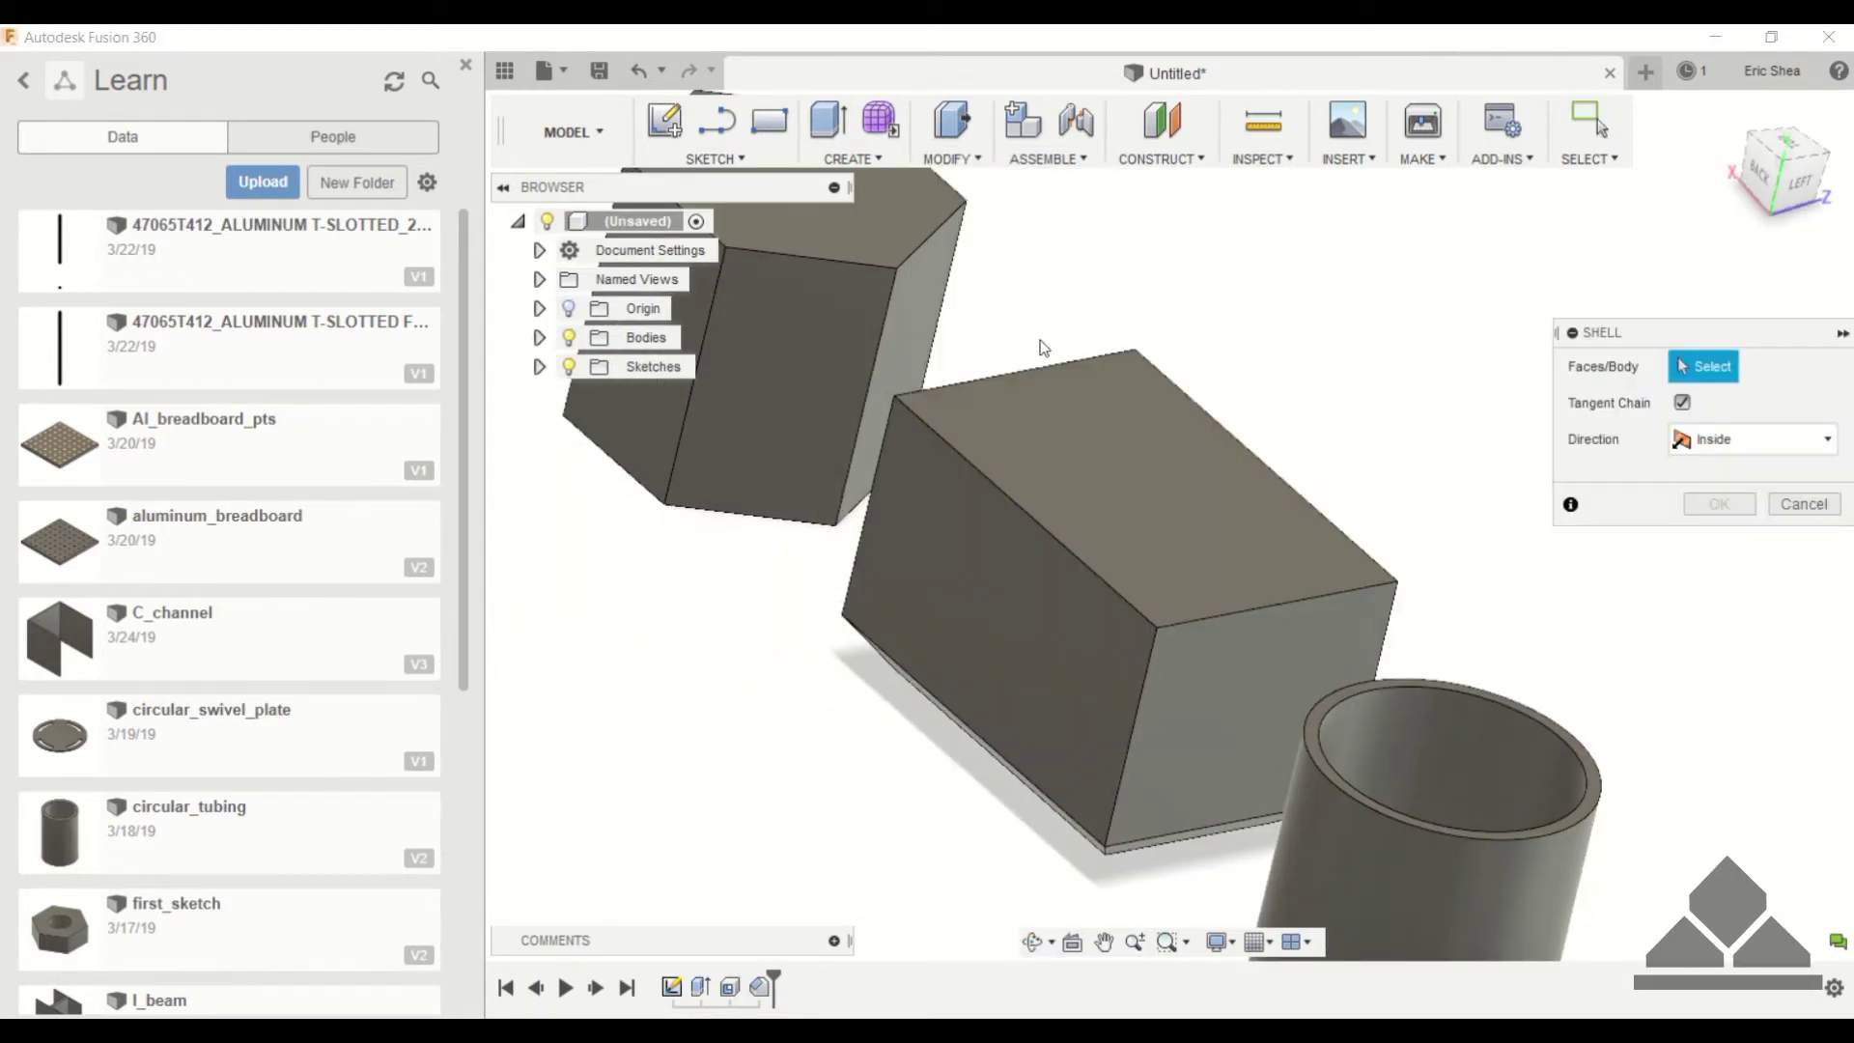
{"action": "left_click", "coordinate": [1087, 435]}
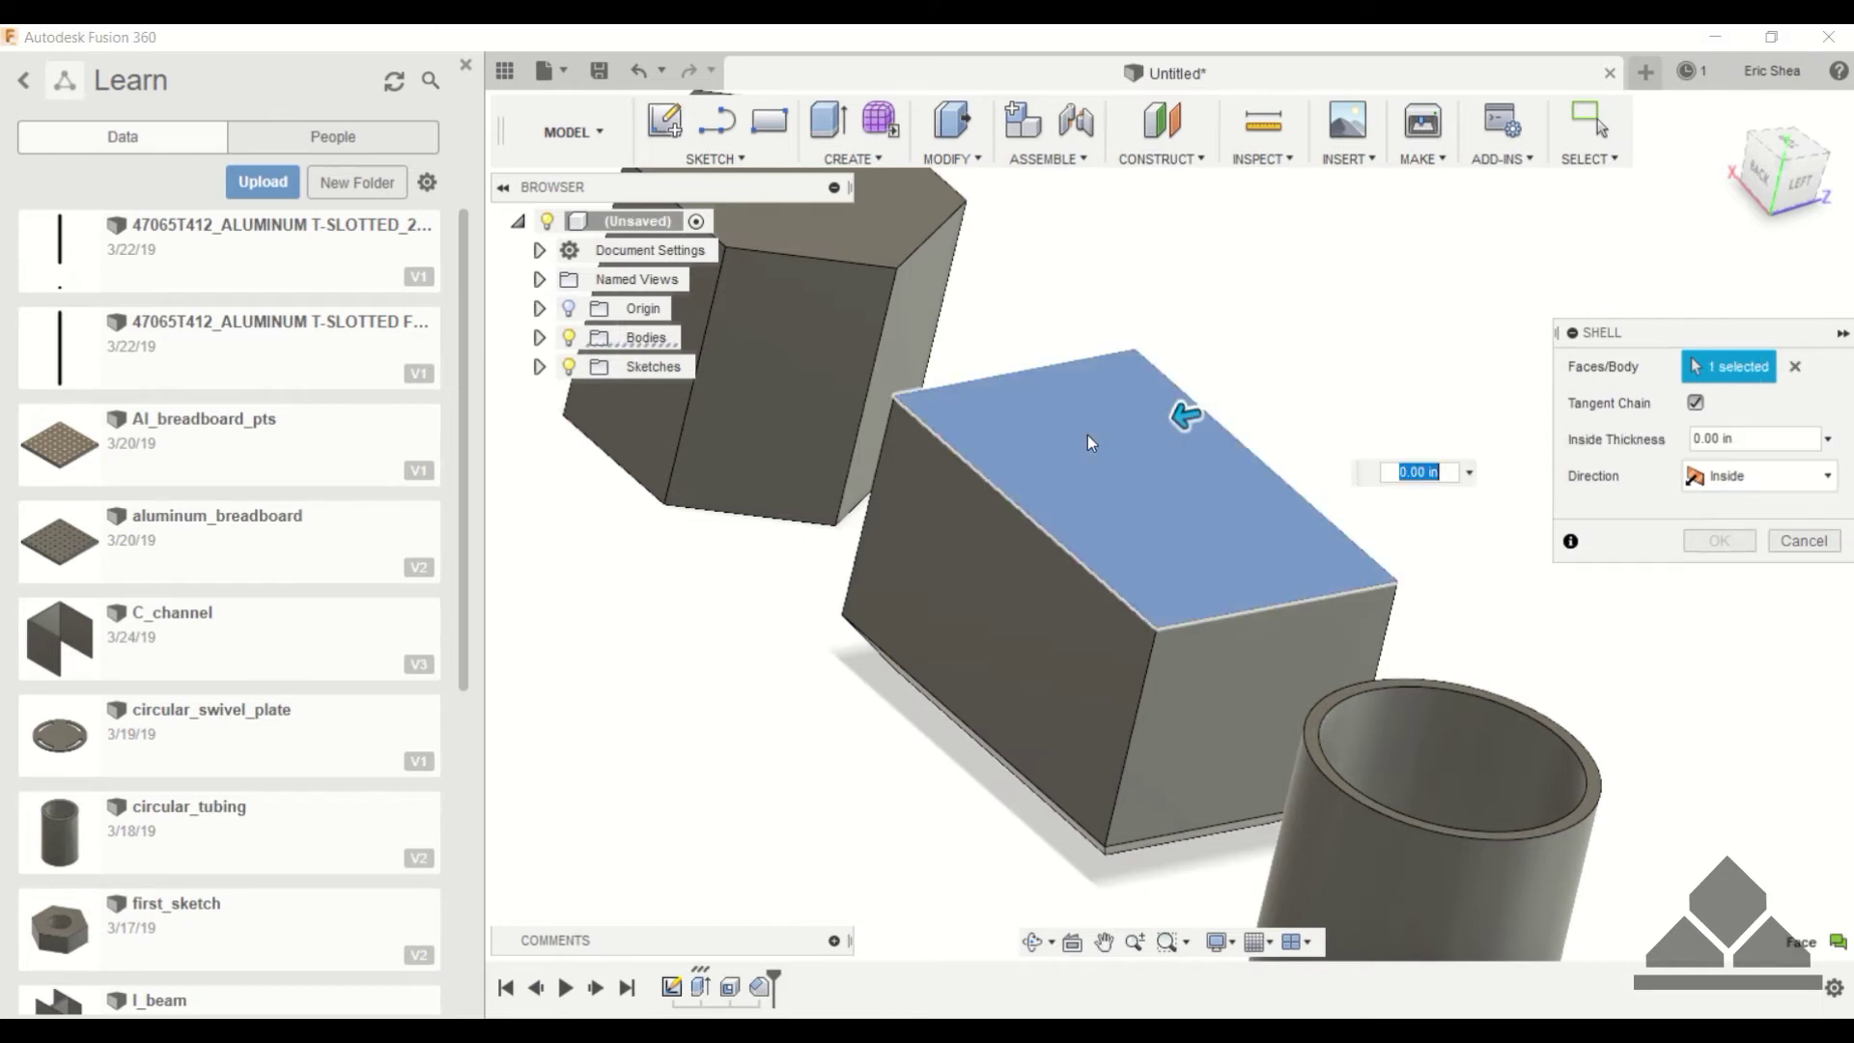
{"action": "left_click_drag", "start_coordinate": [1178, 422], "coordinate": [1169, 418]}
{"action": "left_click", "coordinate": [1691, 543]}
{"action": "middle_click_drag", "start_coordinate": [1411, 534], "coordinate": [1236, 558], "text": "shift"}
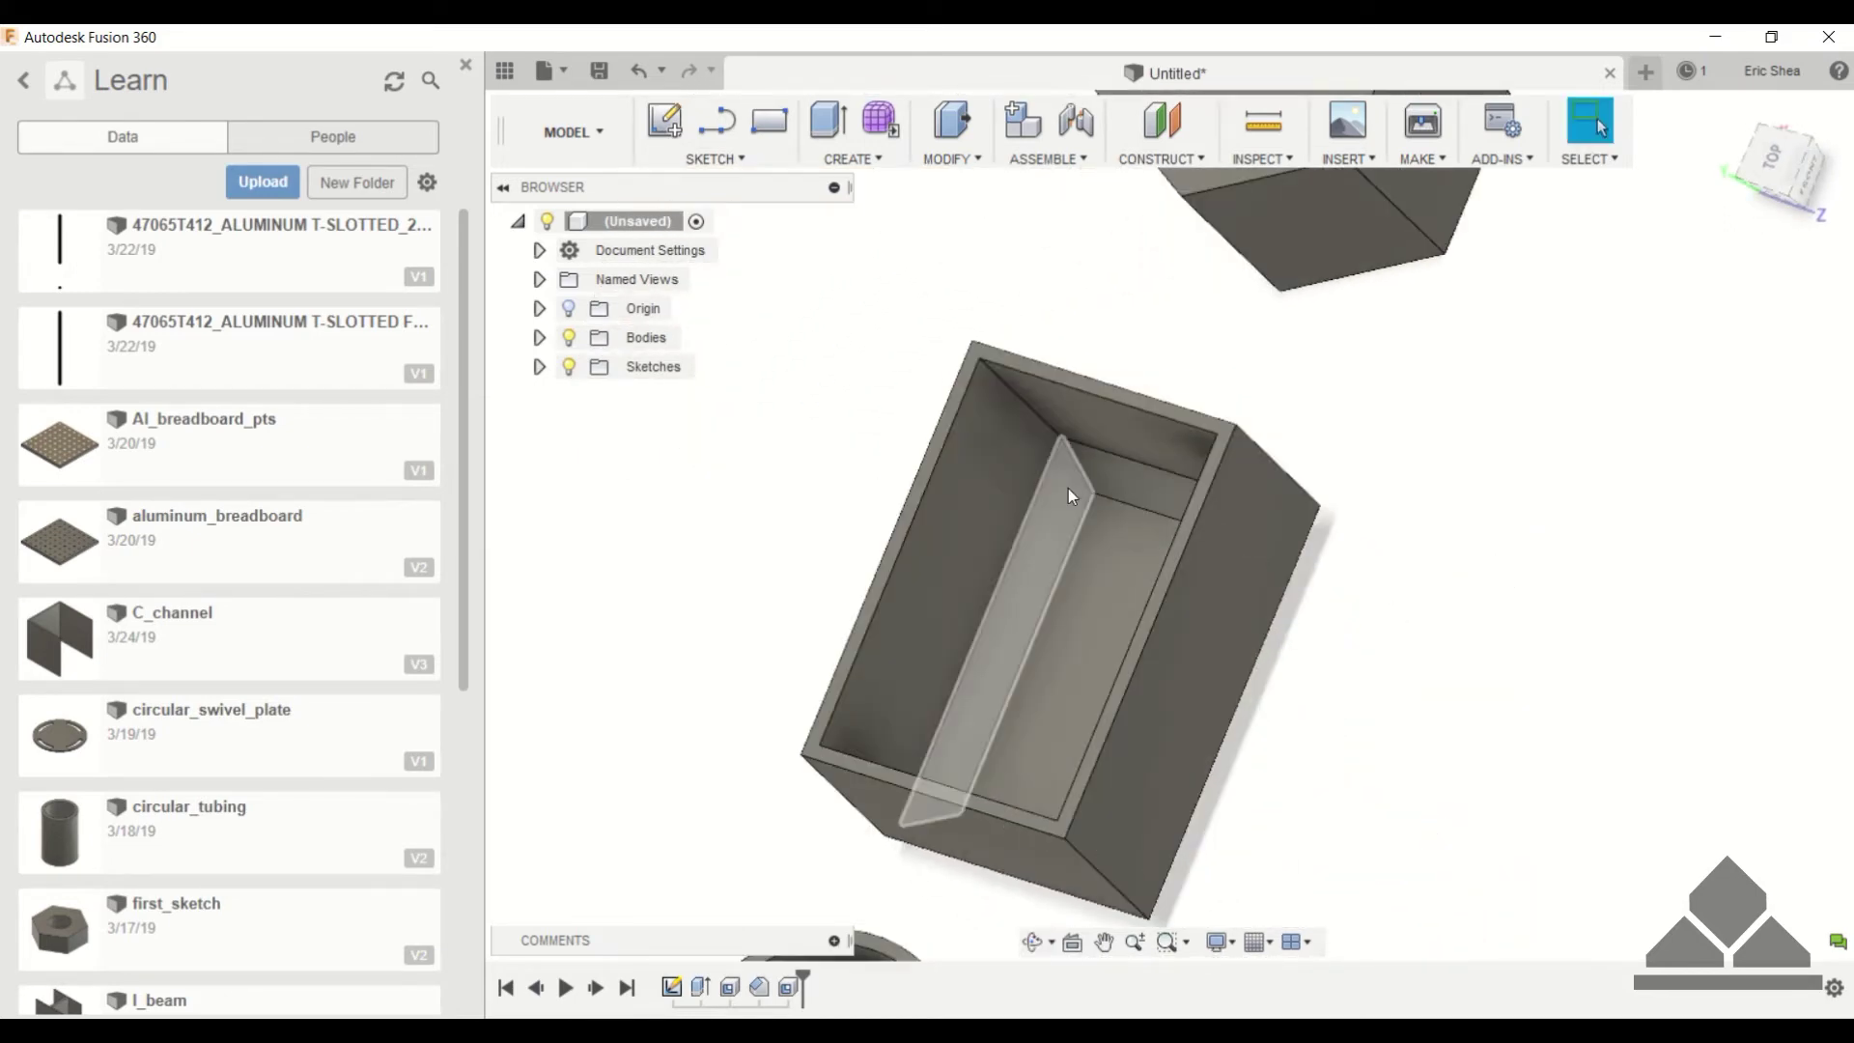
{"action": "scroll", "coordinate": [1064, 487], "scroll_direction": "up", "scroll_amount": 5}
- Fillet the six bottom edges of the hexagonal prism with a constant radius of 0.2 in
{"action": "middle_click_drag", "start_coordinate": [1064, 486], "coordinate": [1717, 400], "text": "shift"}
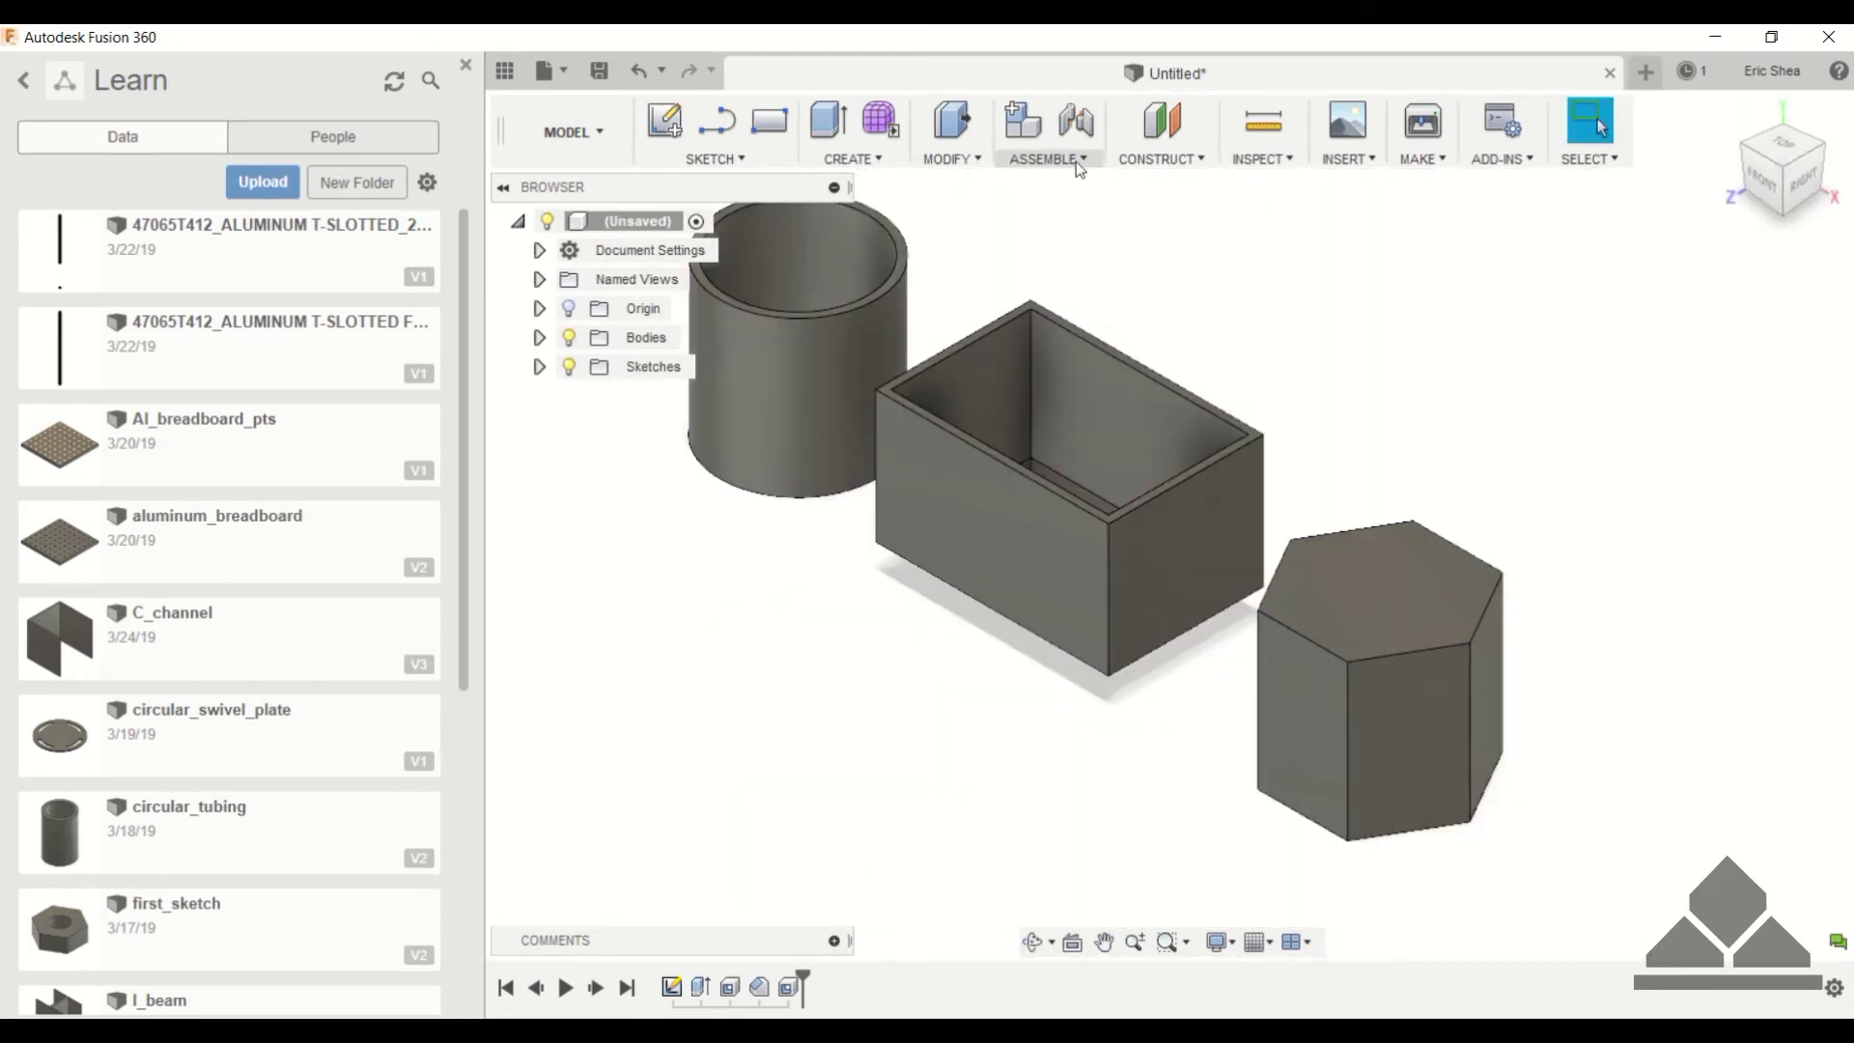
{"action": "left_click", "coordinate": [969, 161]}
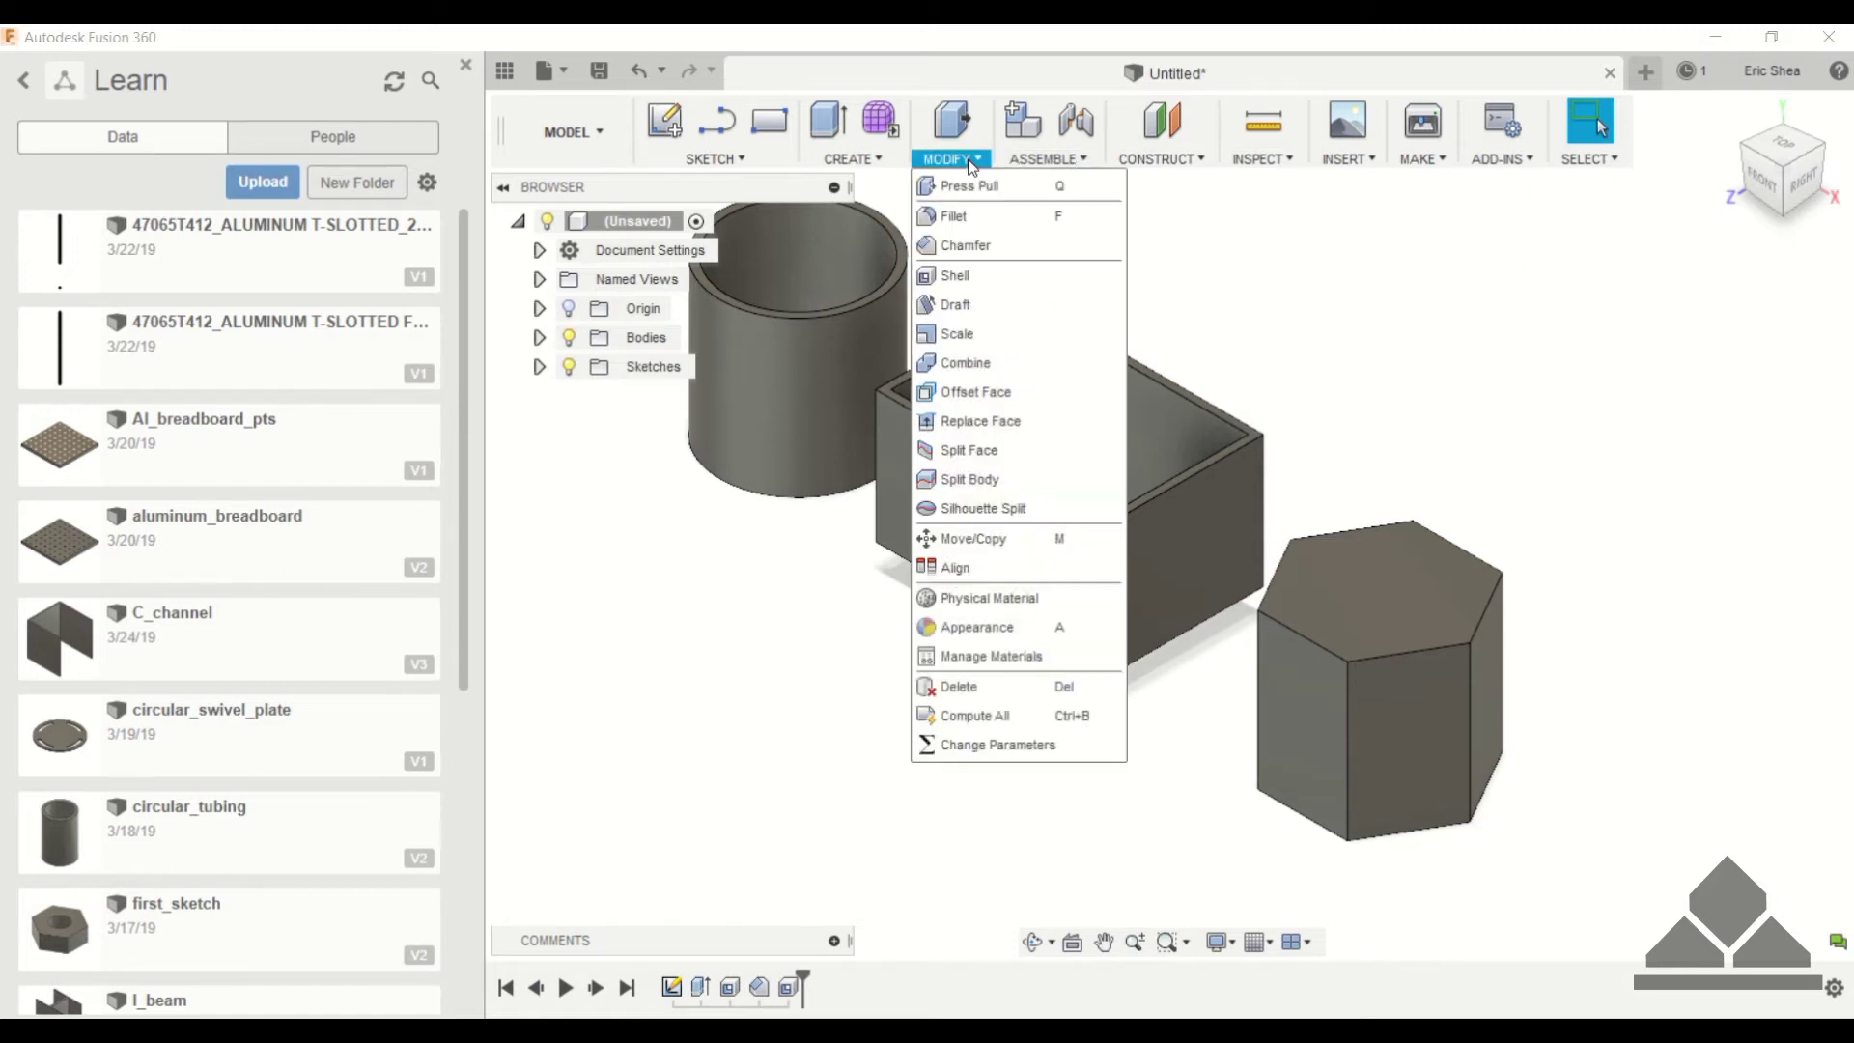
{"action": "left_click", "coordinate": [978, 217]}
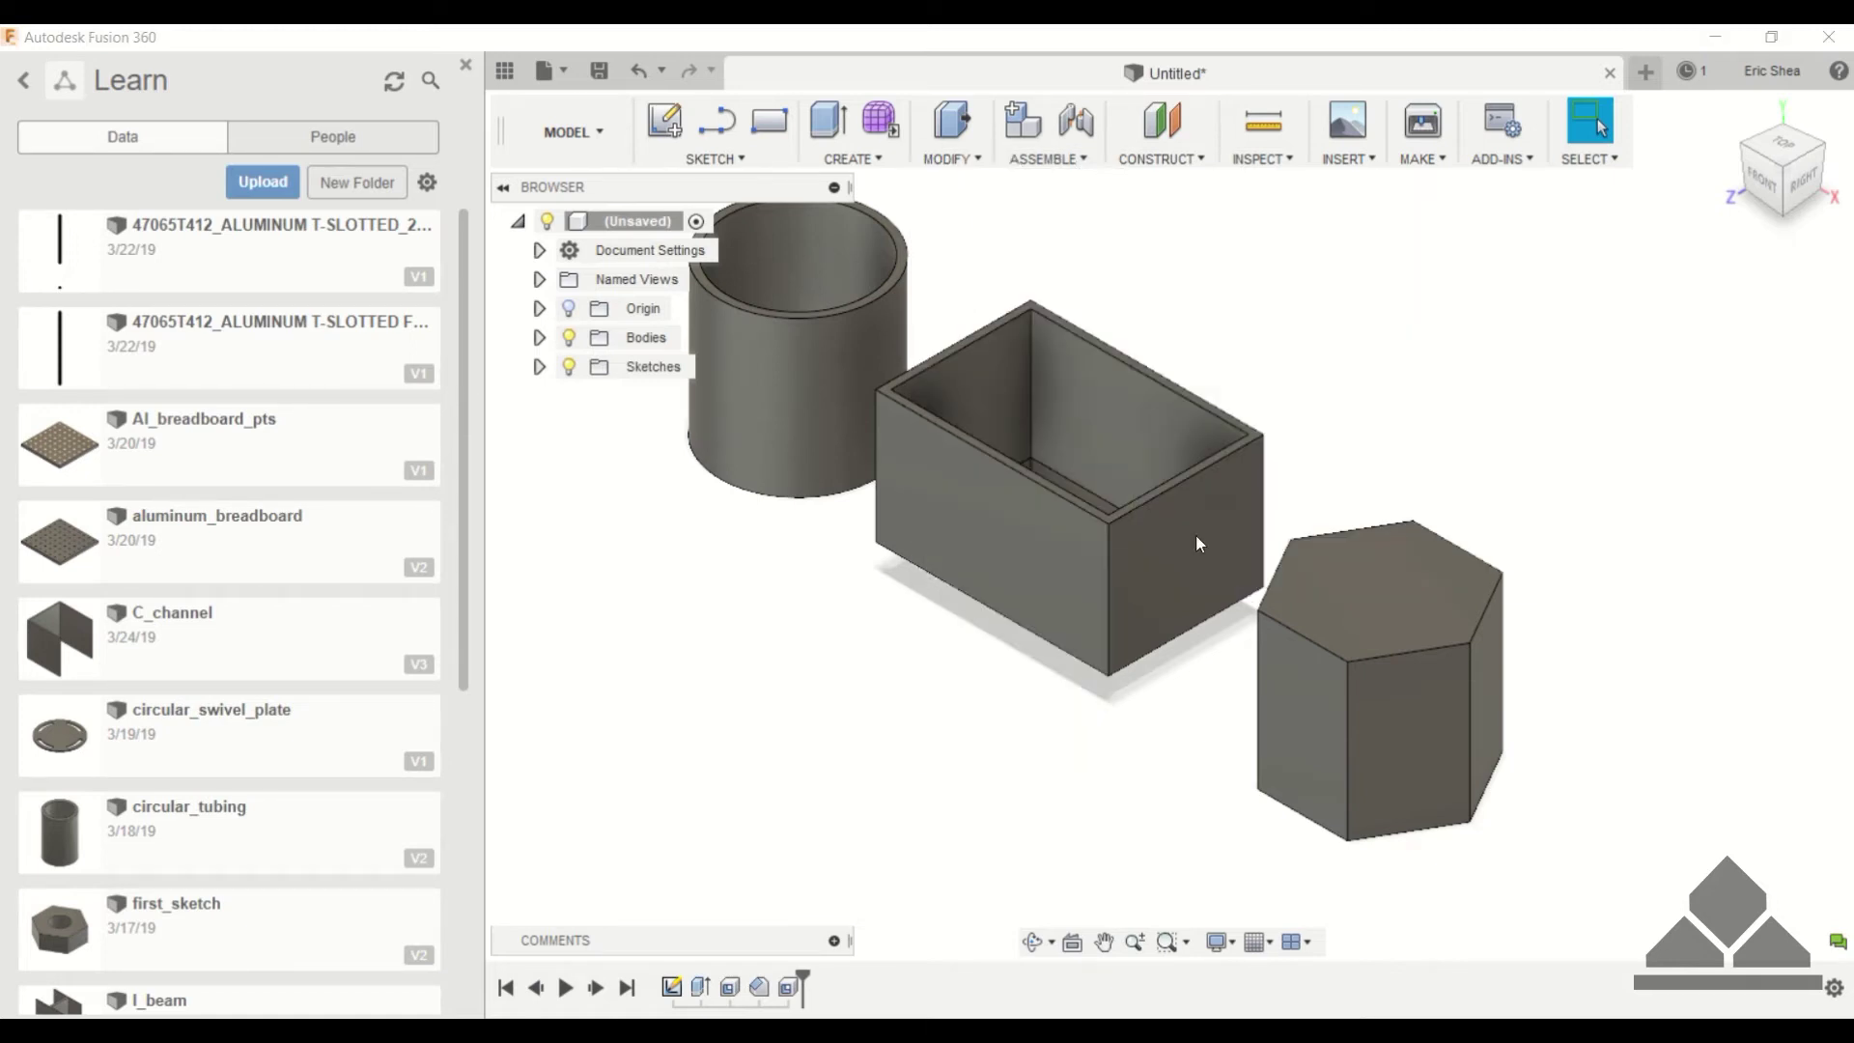
{"action": "left_click", "coordinate": [1301, 822]}
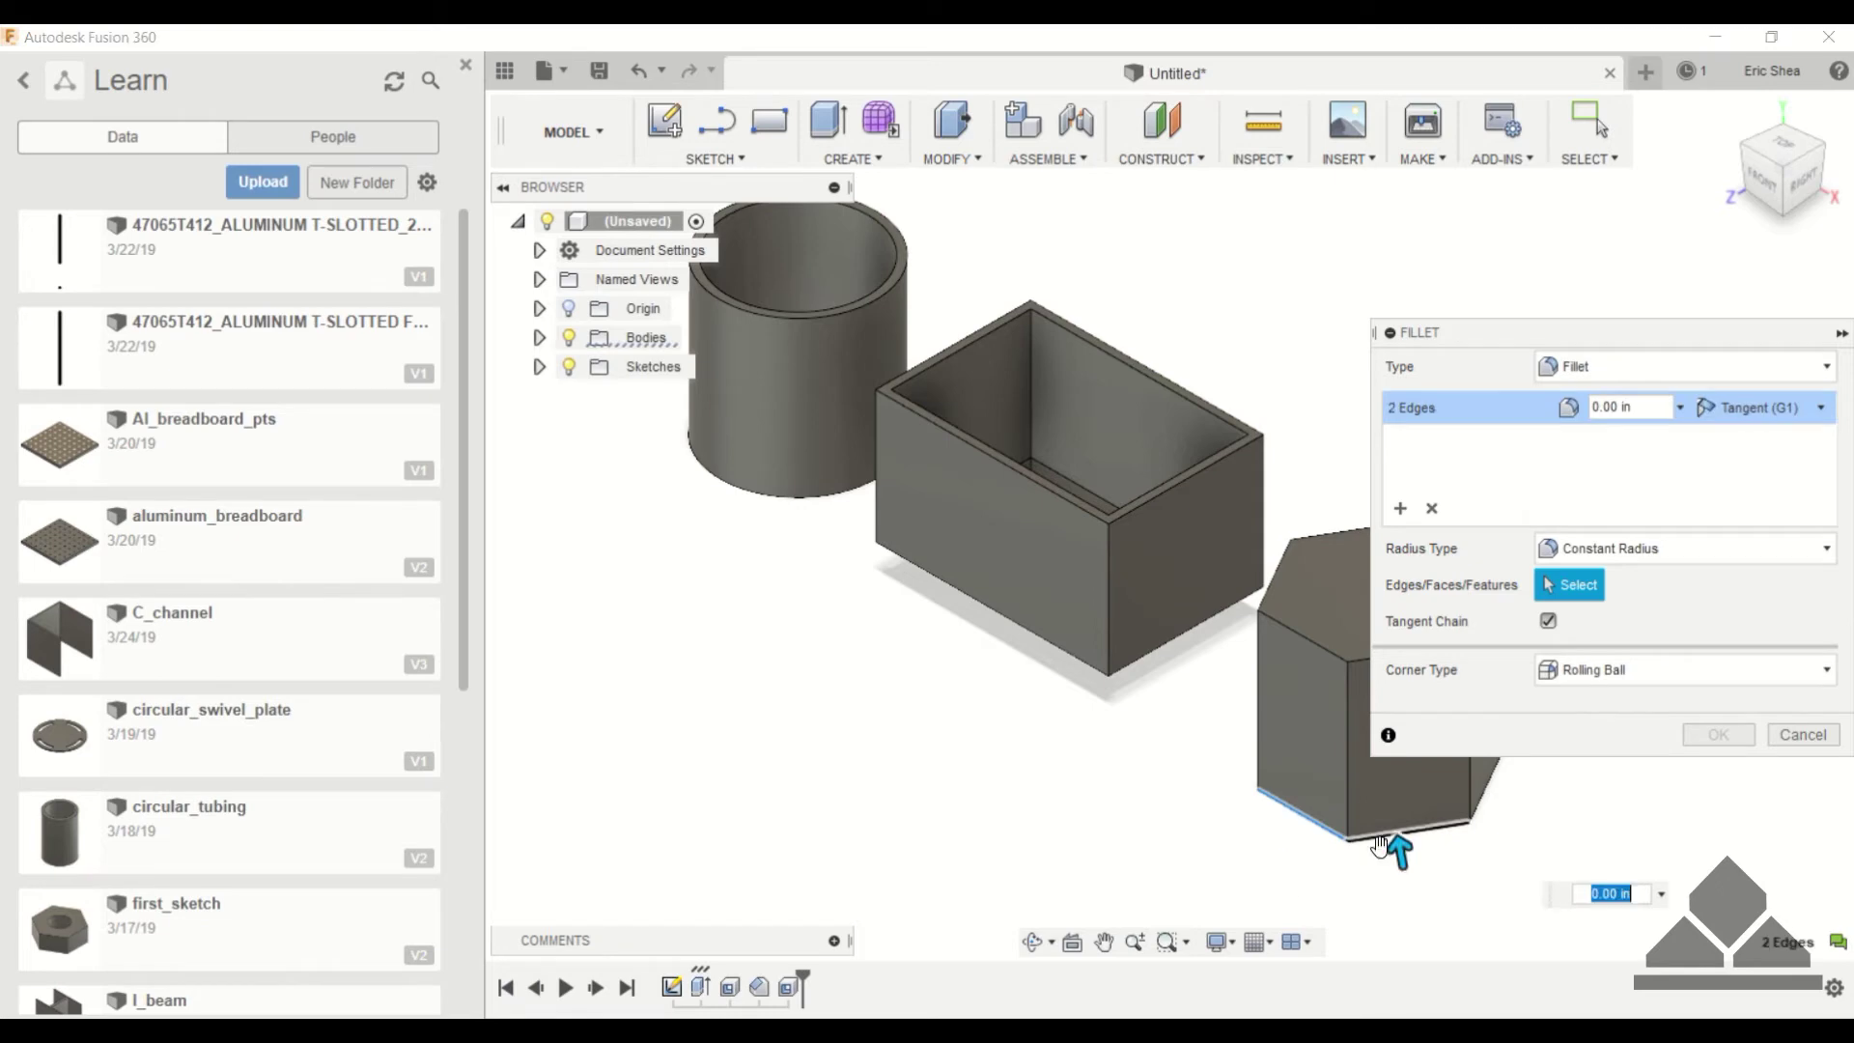
{"action": "middle_click_drag", "start_coordinate": [1281, 890], "coordinate": [1120, 880], "text": "shift"}
{"action": "left_click", "coordinate": [1041, 869]}
{"action": "left_click", "coordinate": [1083, 833]}
{"action": "middle_click_drag", "start_coordinate": [1198, 815], "coordinate": [550, 662], "text": "shift"}
{"action": "left_click", "coordinate": [814, 673]}
{"action": "left_click", "coordinate": [1273, 451]}
{"action": "left_click", "coordinate": [1726, 108]}
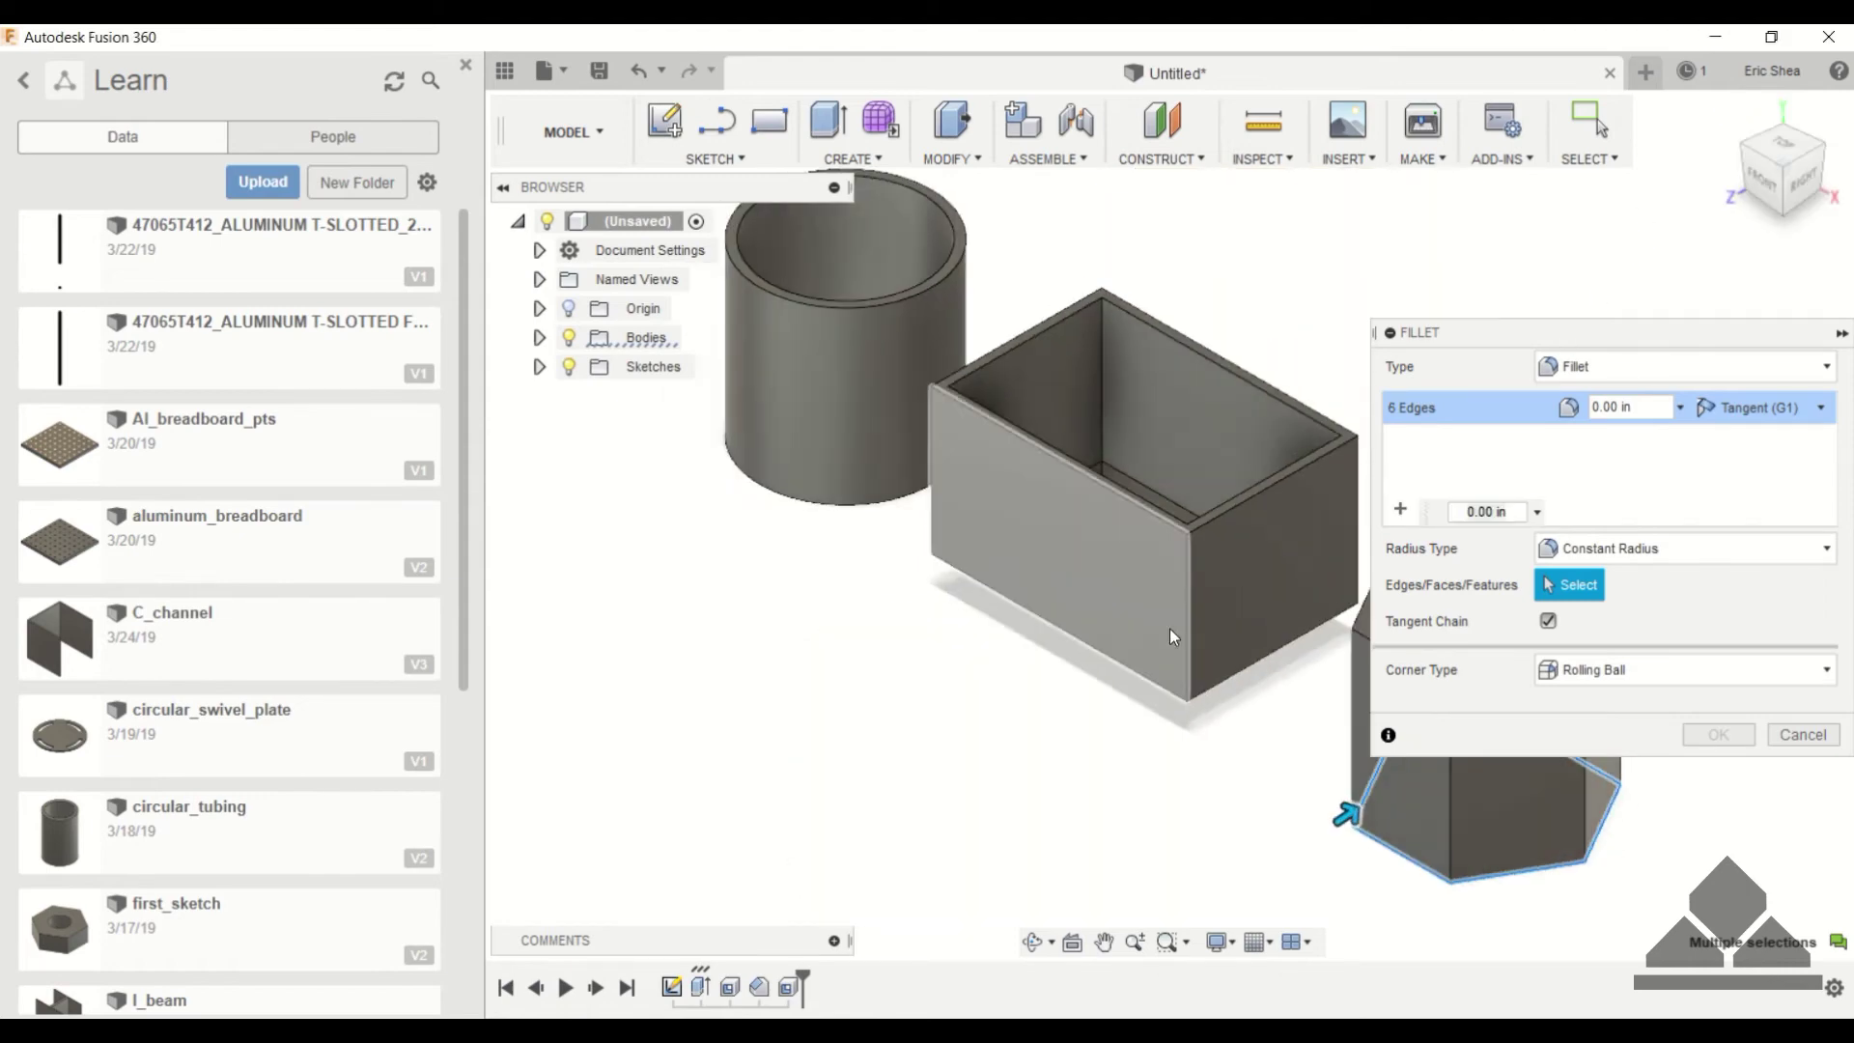
{"action": "middle_click_drag", "start_coordinate": [1167, 637], "coordinate": [851, 680]}
{"action": "left_click_drag", "start_coordinate": [998, 837], "coordinate": [1005, 831]}
{"action": "key", "text": "Return"}
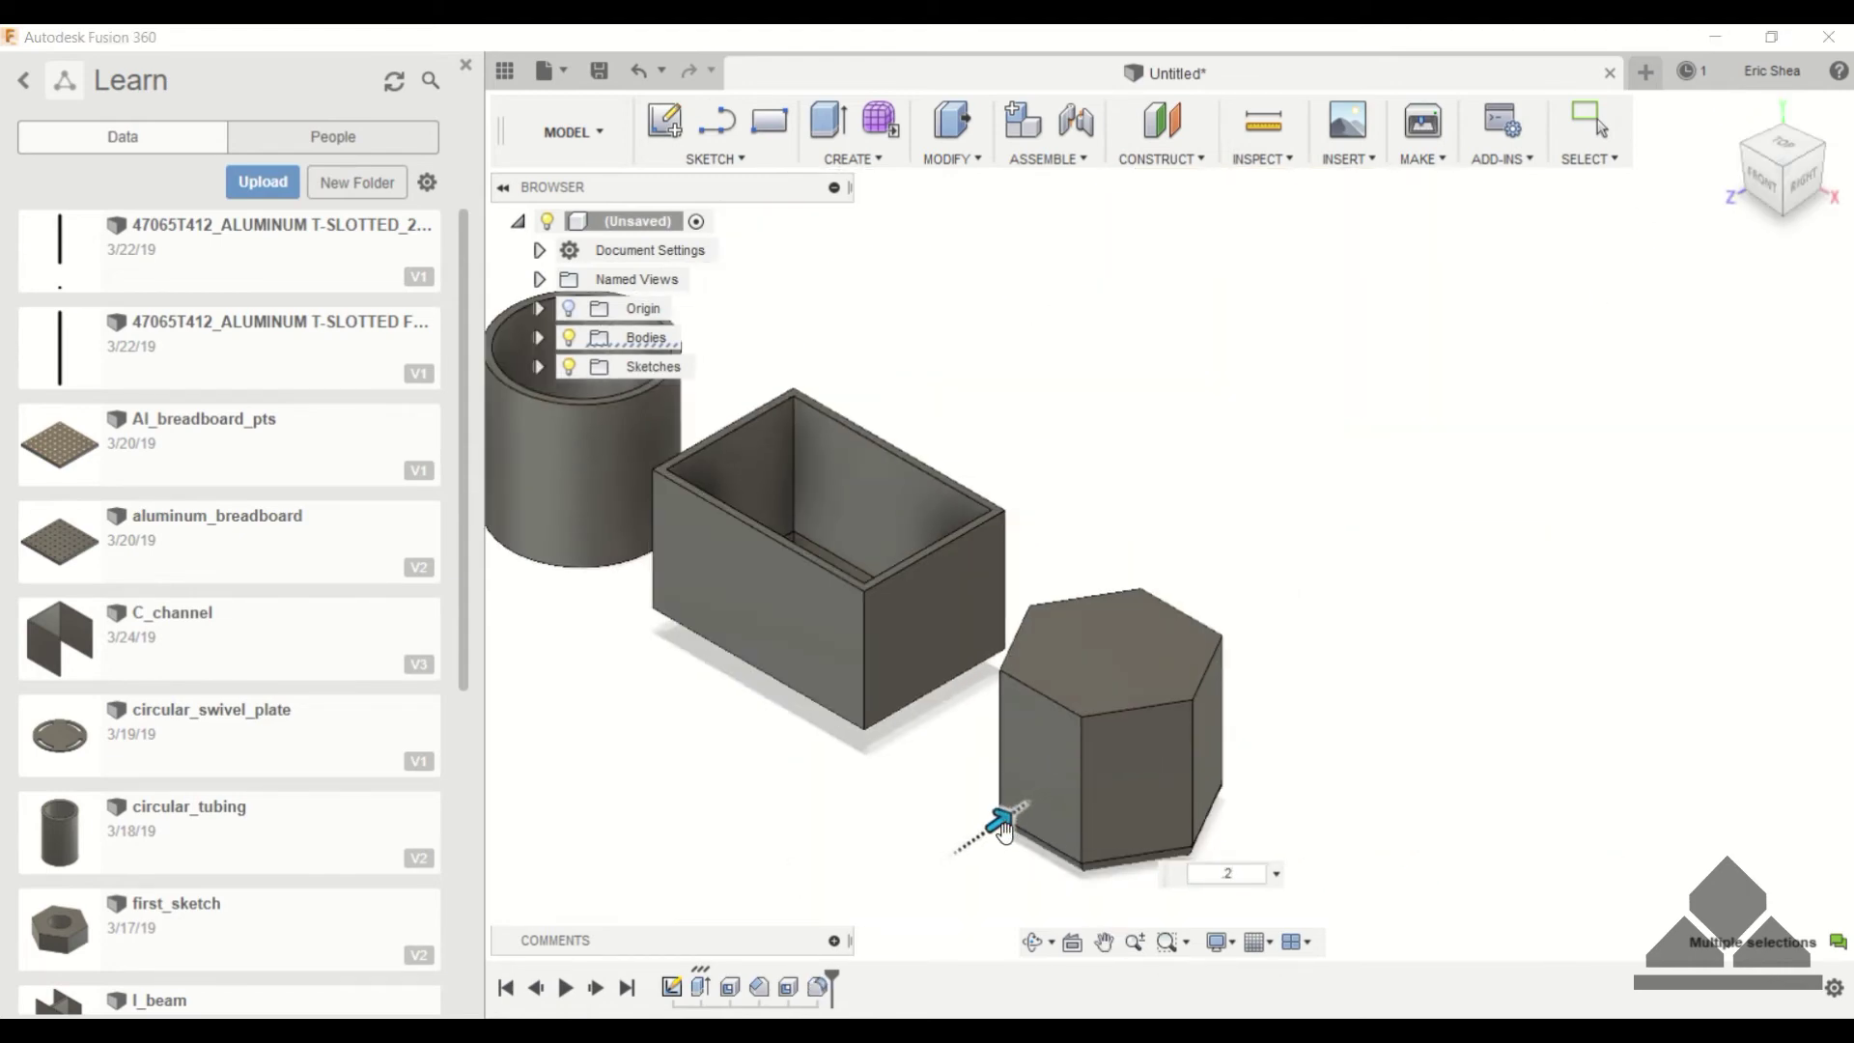
- Shell the filleted hexagonal prism through its top face with the Inside direction
{"action": "left_click", "coordinate": [972, 157]}
{"action": "left_click", "coordinate": [966, 272]}
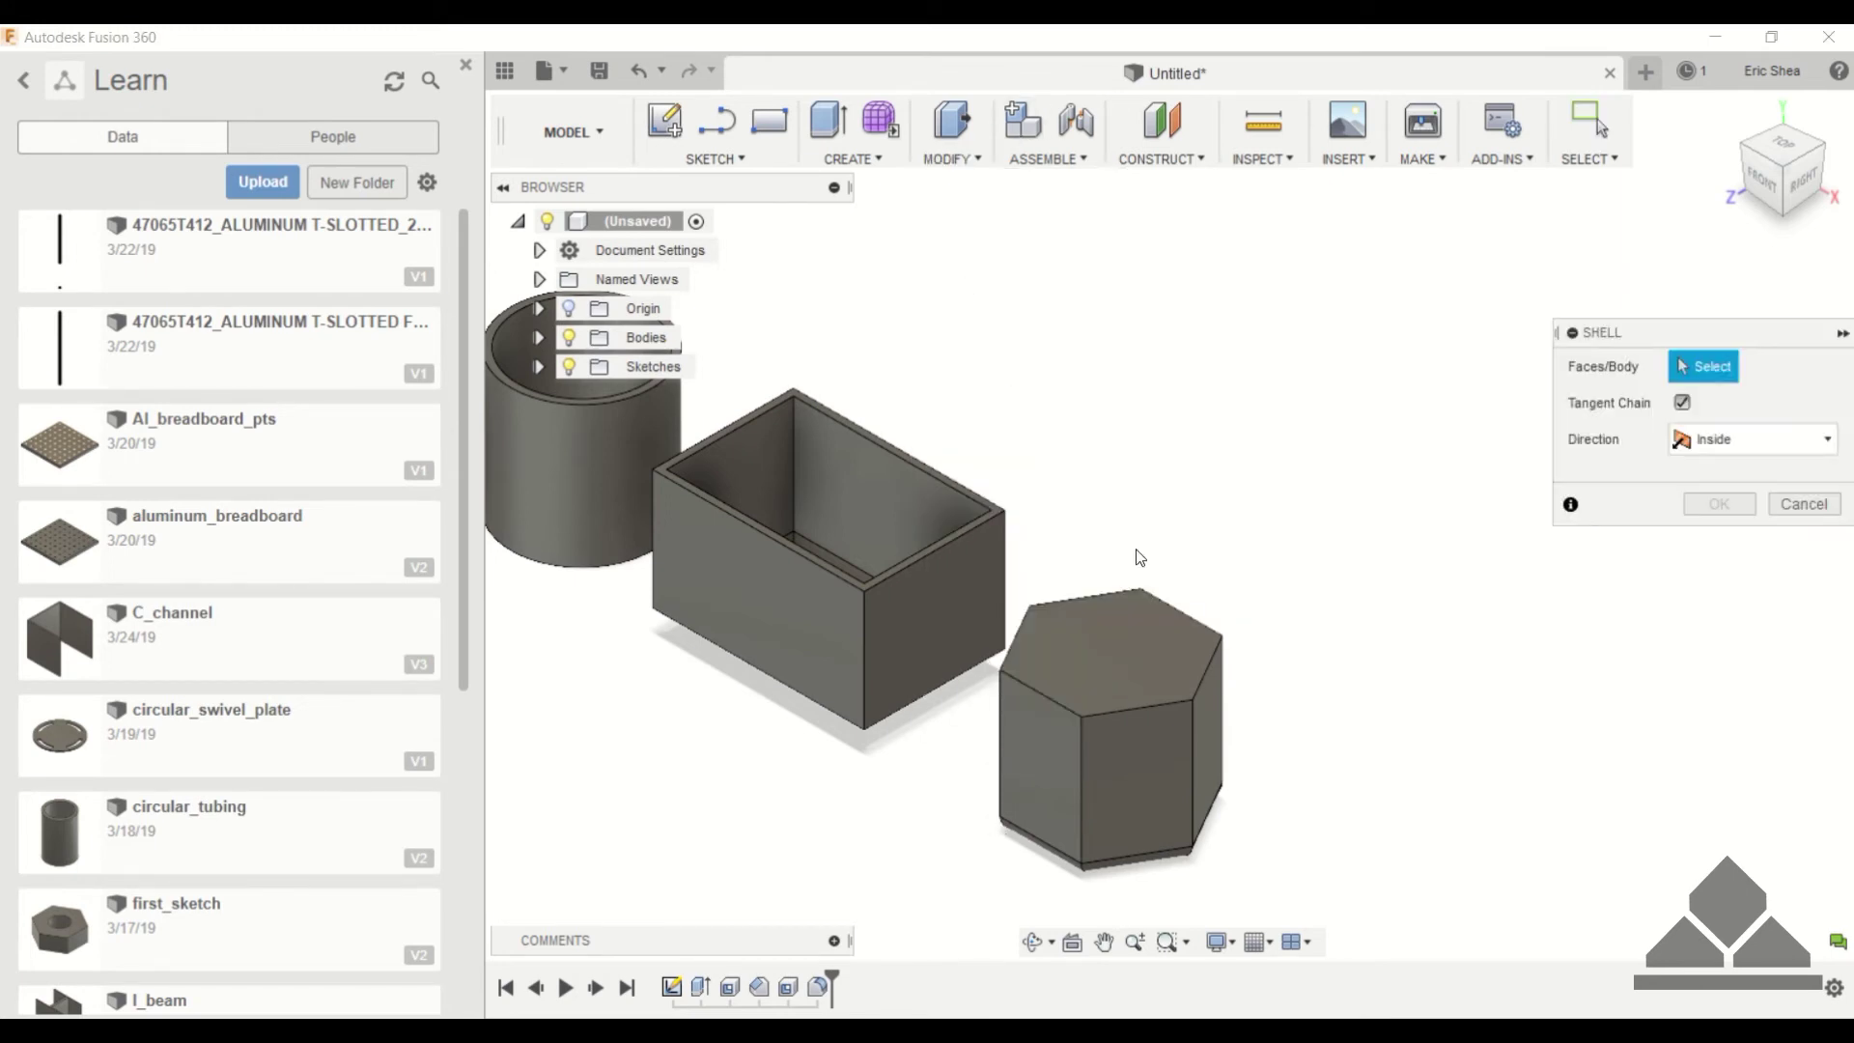
{"action": "left_click", "coordinate": [1110, 638]}
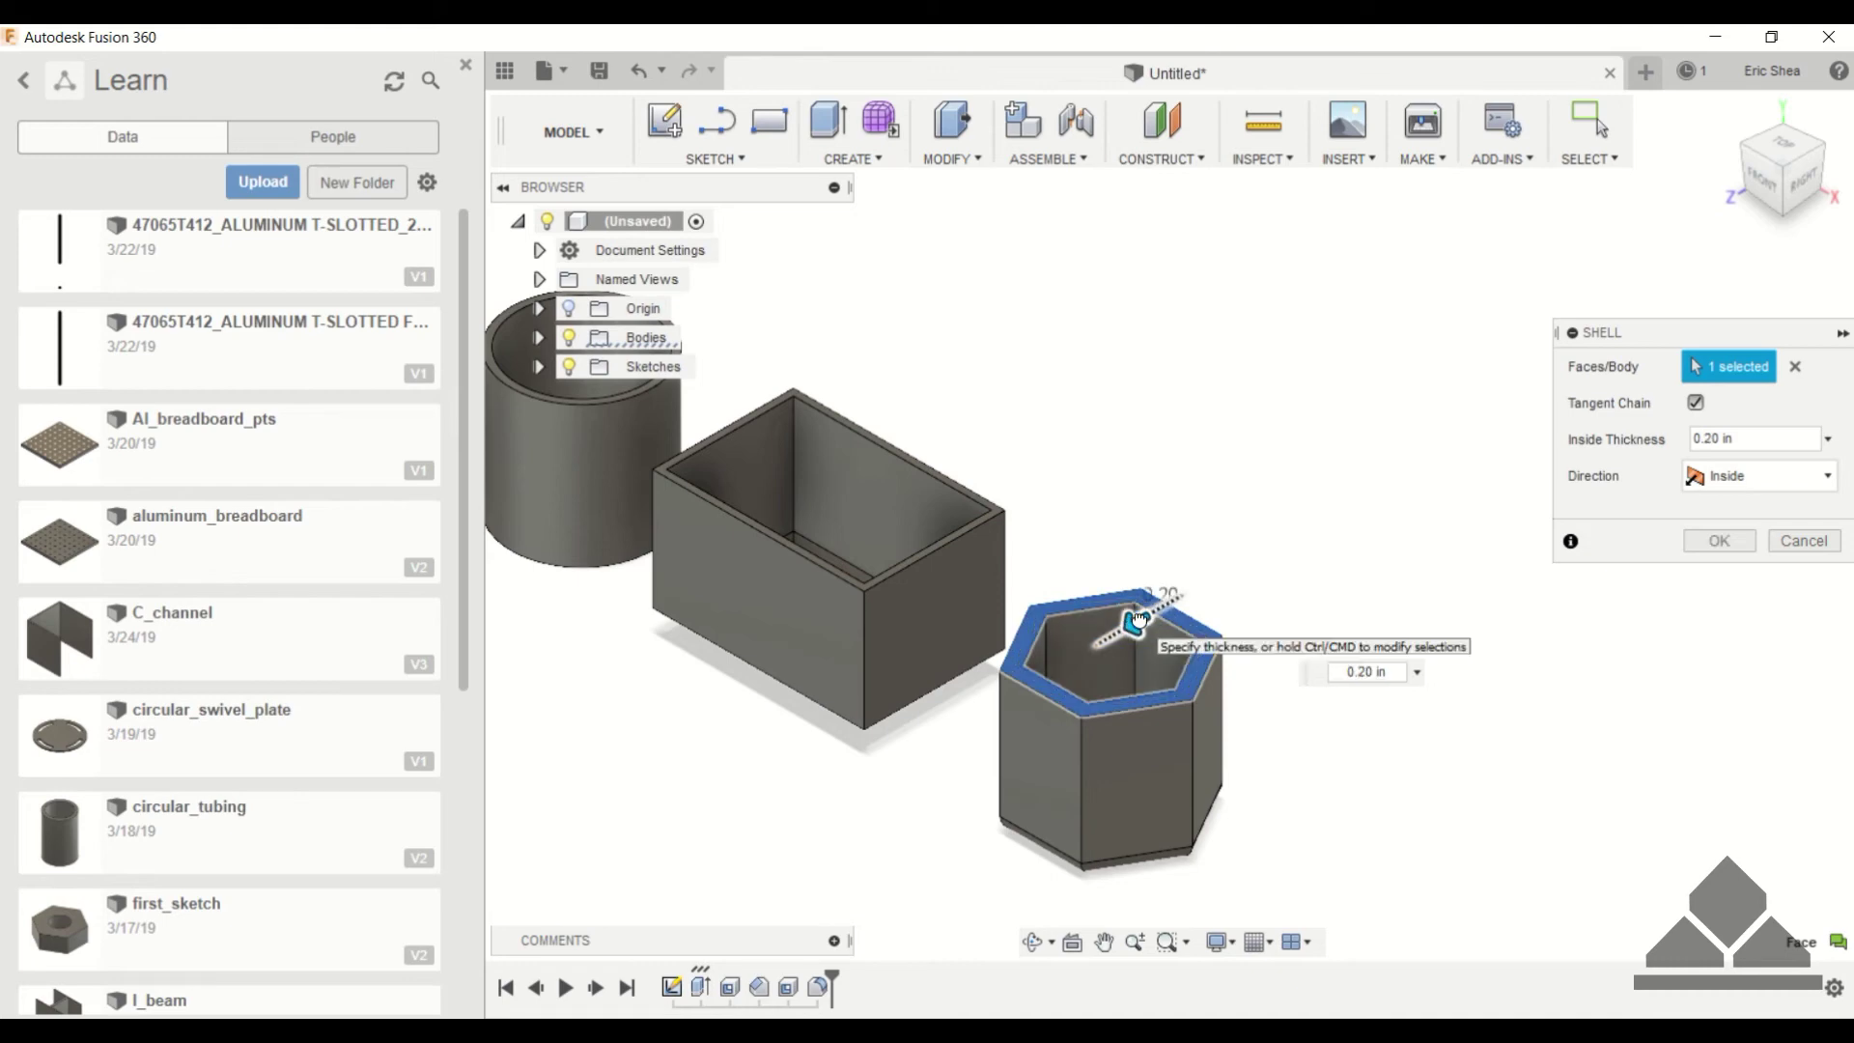
{"action": "left_click", "coordinate": [1745, 548]}
{"action": "middle_click_drag", "start_coordinate": [1436, 518], "coordinate": [1525, 265], "text": "shift"}
{"action": "middle_click_drag", "start_coordinate": [1526, 266], "coordinate": [1478, 391], "text": "shift"}
{"action": "scroll", "coordinate": [1149, 530], "scroll_direction": "up", "scroll_amount": 3}
{"action": "scroll", "coordinate": [1088, 500], "scroll_direction": "up", "scroll_amount": 5}
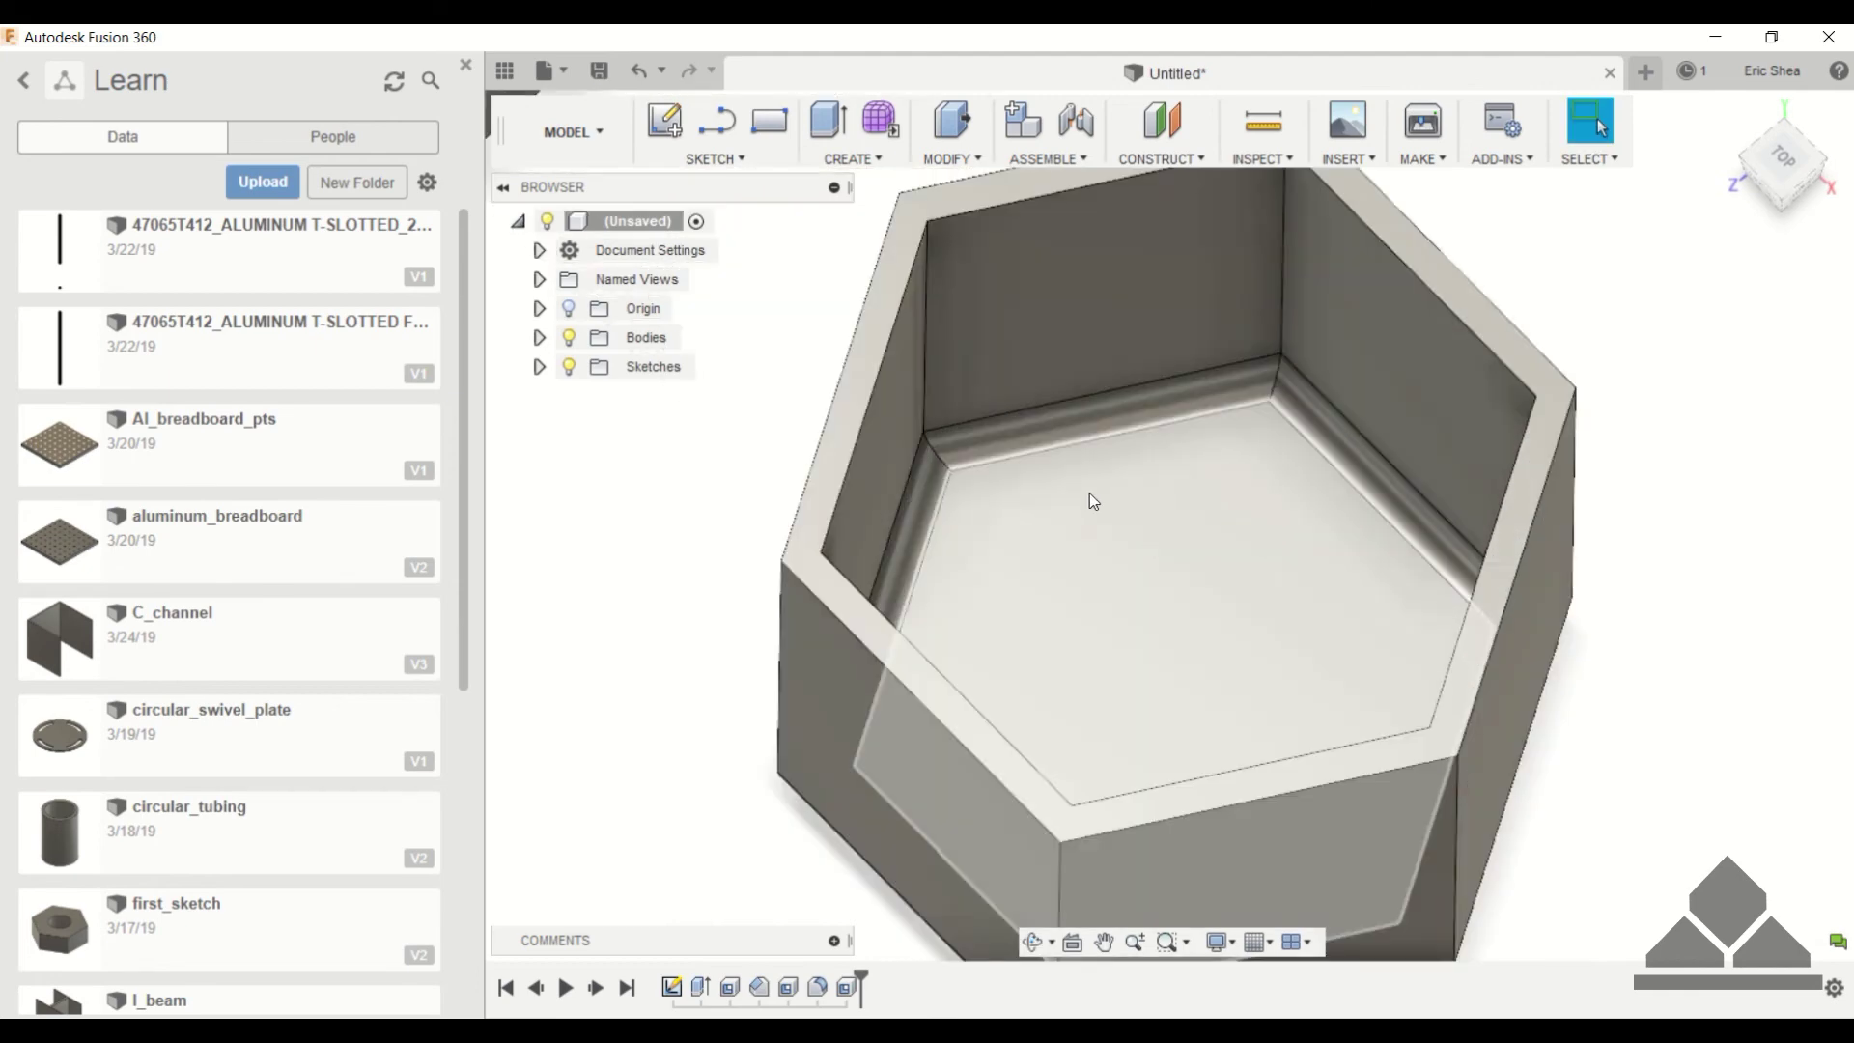
{"action": "middle_click_drag", "start_coordinate": [1085, 496], "coordinate": [1139, 352], "text": "shift"}
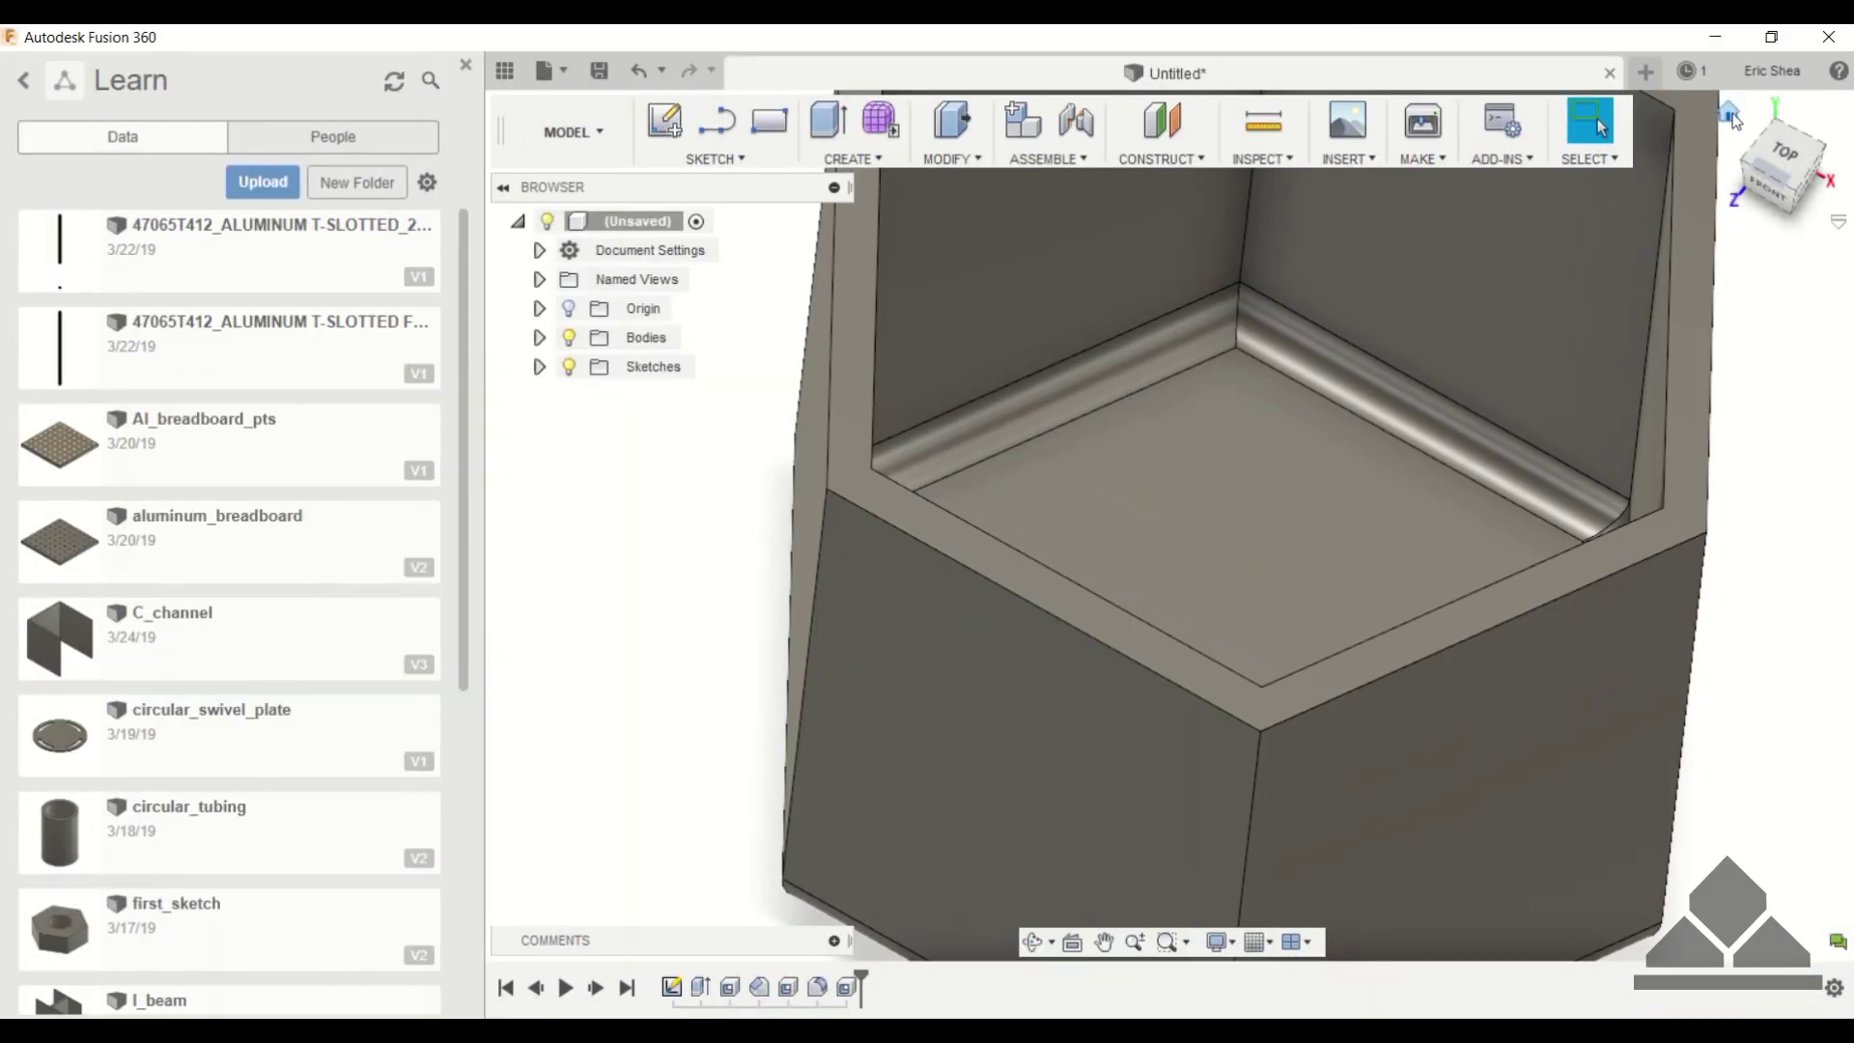
{"action": "left_click", "coordinate": [1730, 114]}
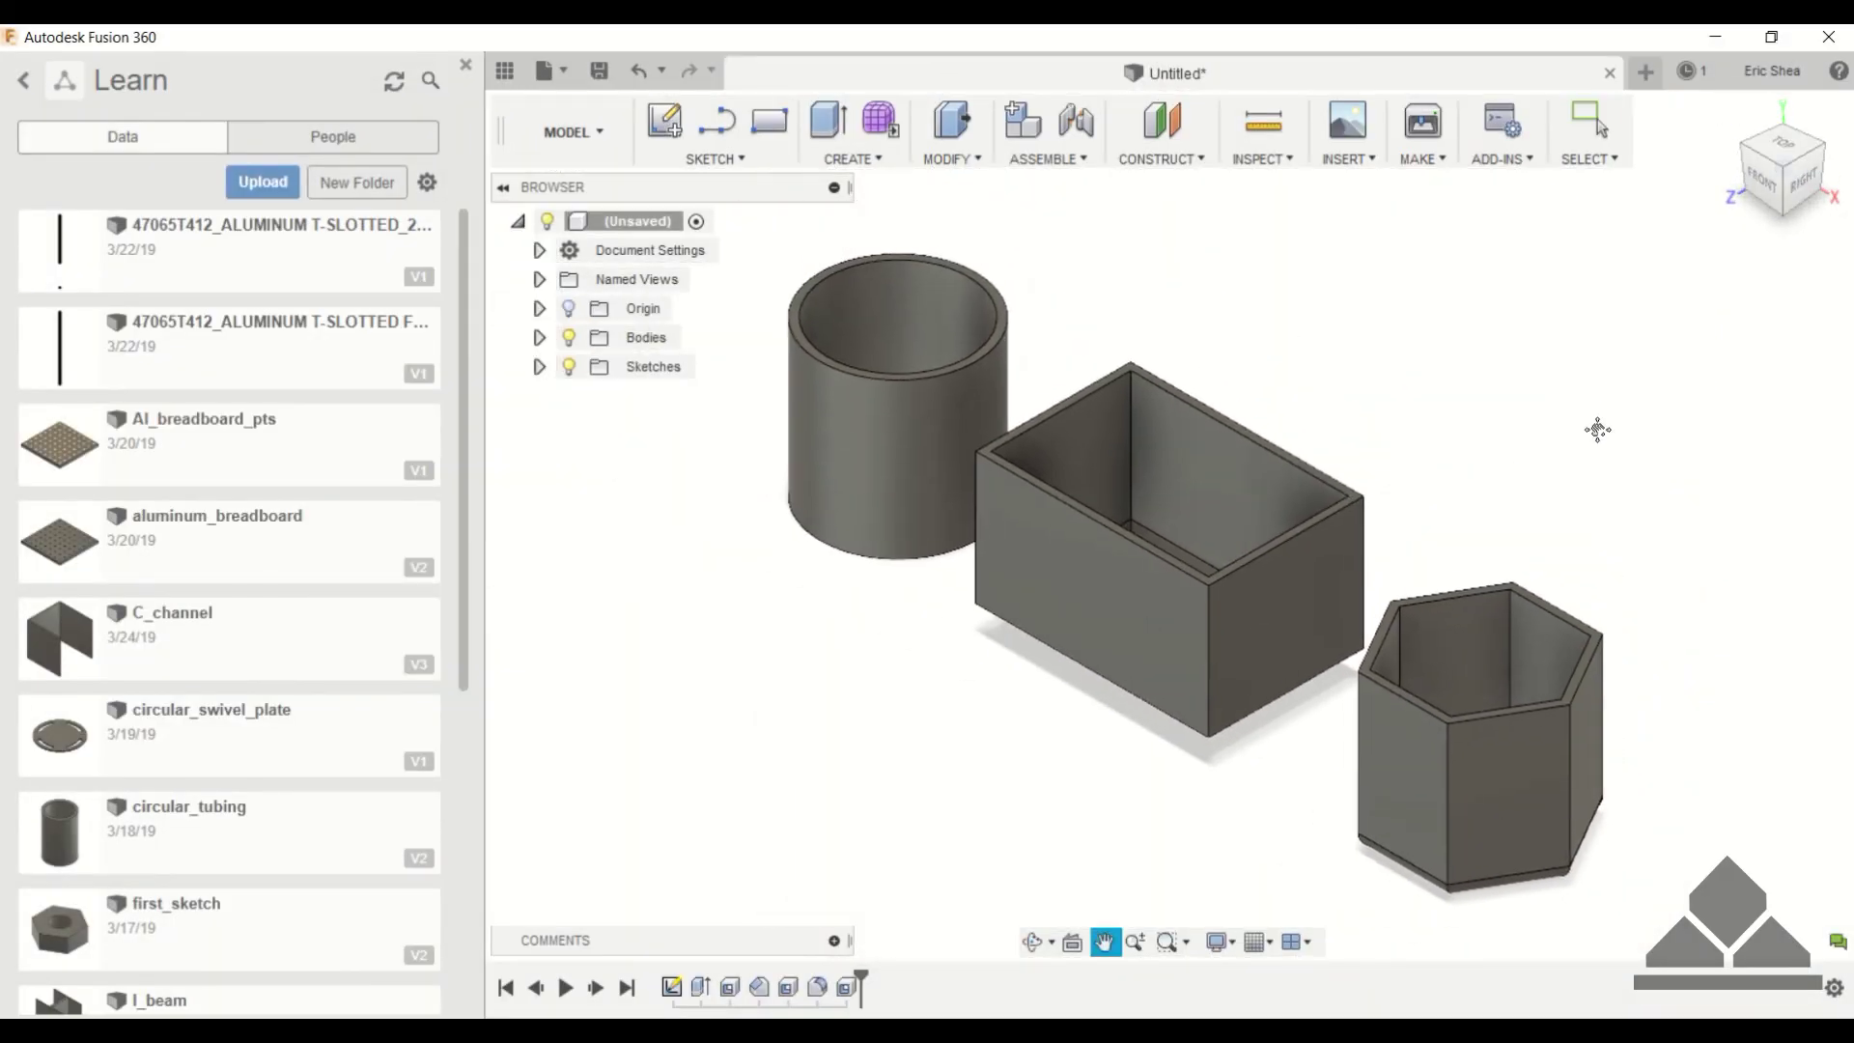